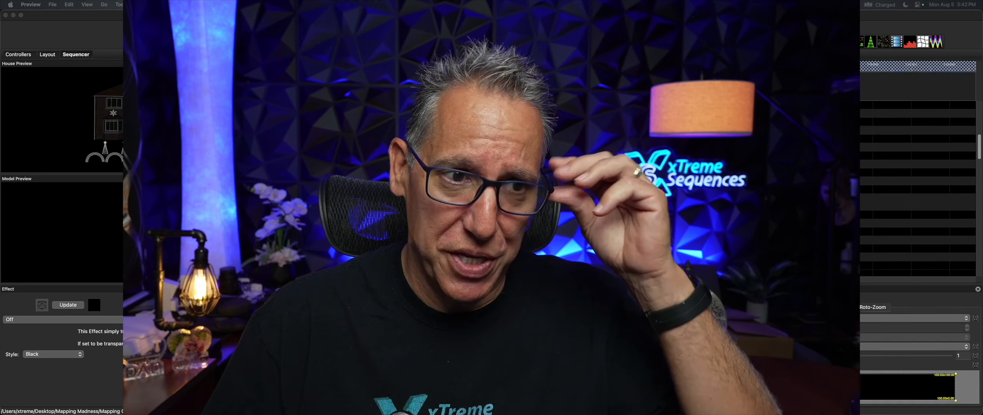
- Open the house layout and examine the GE Rosa Grande, GE Fuzion, GE Click Click Boom and ShowStopper snowflake models
{"action": "left_click", "coordinate": [48, 54]}
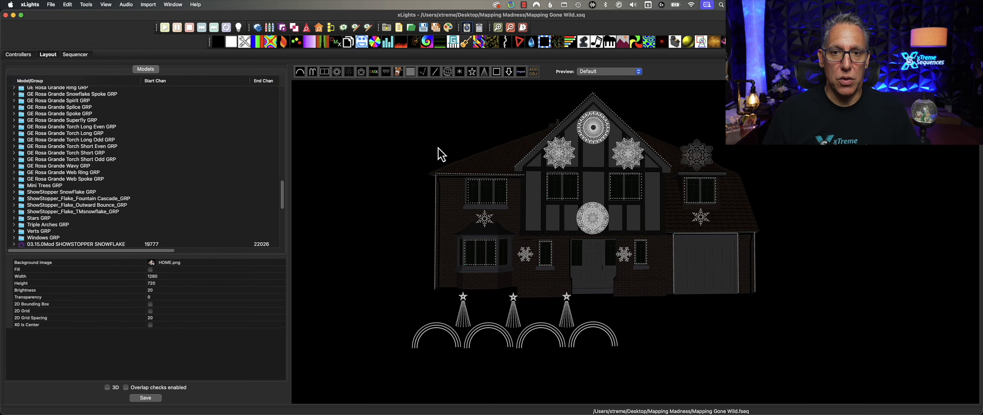
{"action": "left_click", "coordinate": [427, 149]}
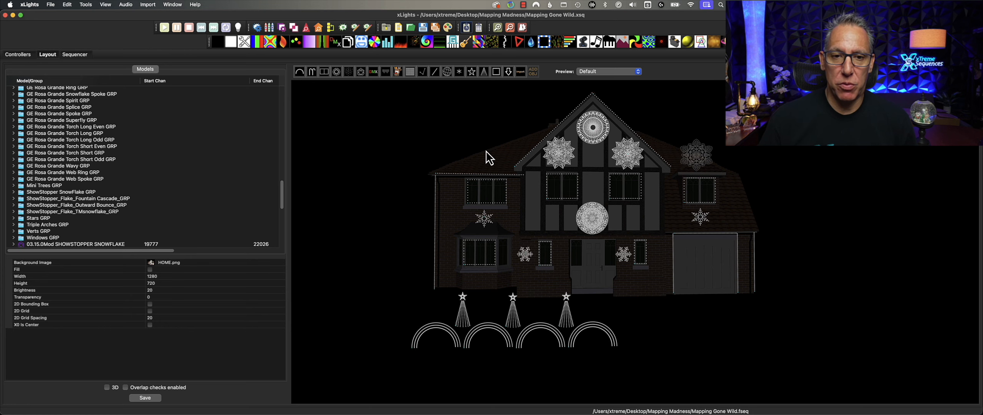
{"action": "left_click", "coordinate": [593, 136]}
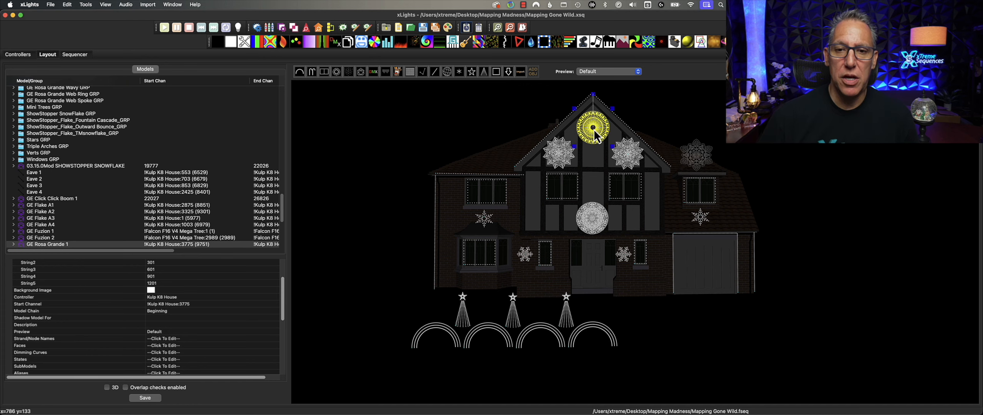
{"action": "left_click", "coordinate": [596, 121]}
{"action": "left_click", "coordinate": [601, 136]}
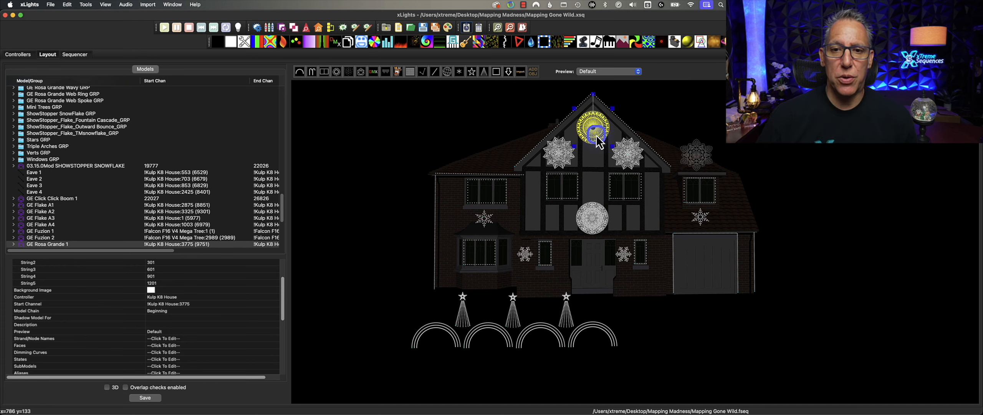
{"action": "left_click", "coordinate": [591, 155]}
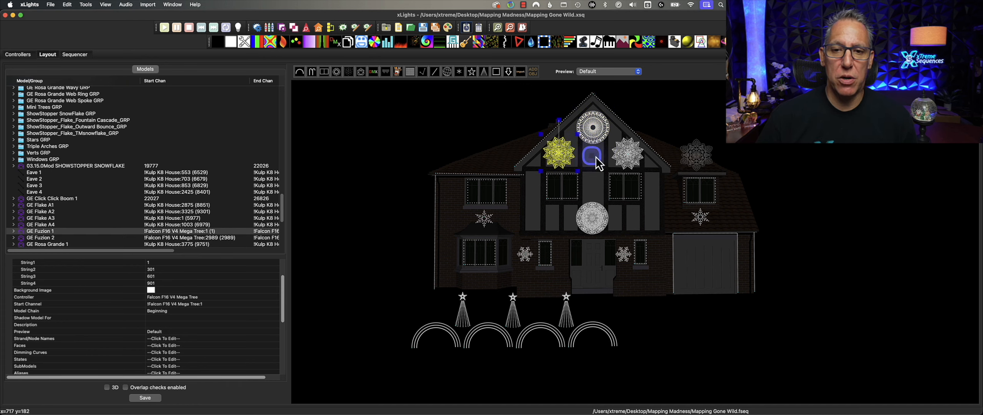
{"action": "left_click", "coordinate": [628, 154]}
{"action": "left_click", "coordinate": [591, 218]}
{"action": "left_click", "coordinate": [659, 229]}
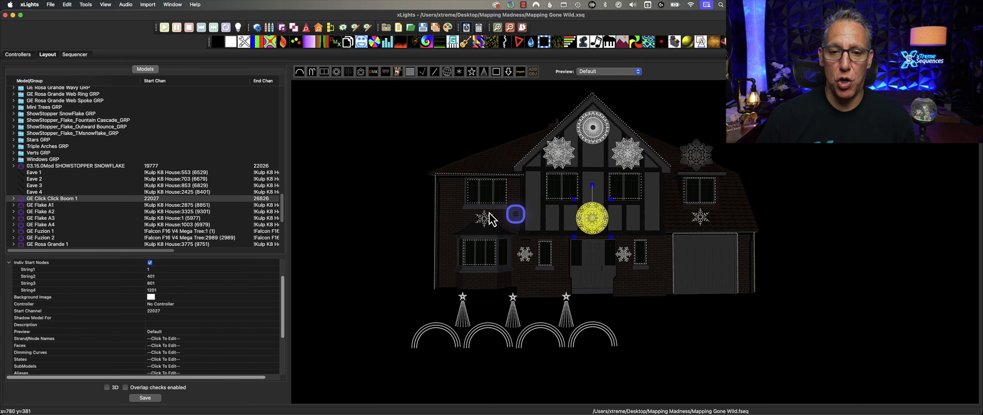
{"action": "left_click", "coordinate": [688, 155]}
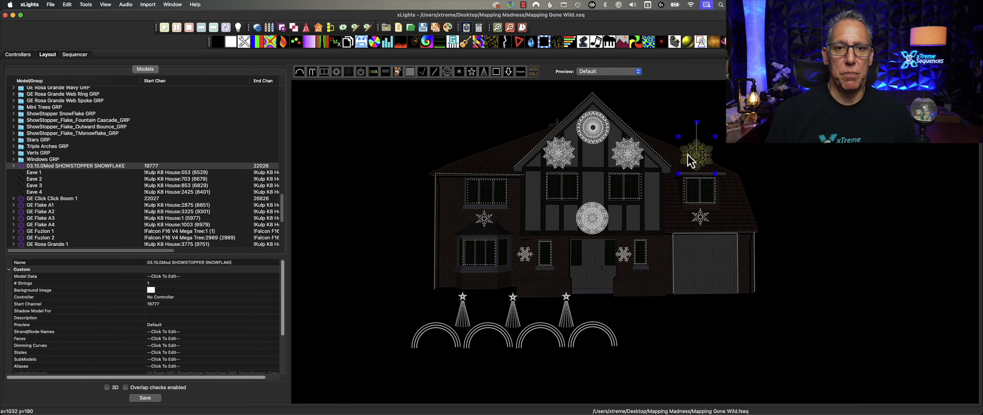
{"action": "left_click", "coordinate": [453, 112]}
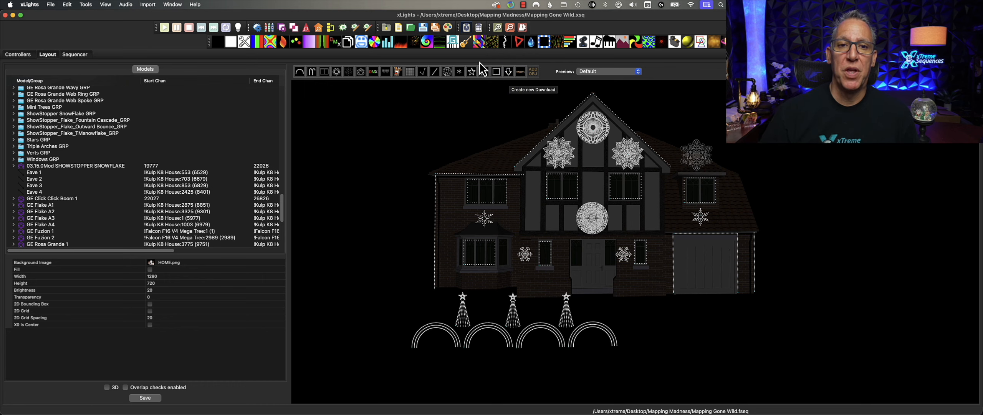
- Start a new downloaded model on the layout and search the vendor library for "ice queen" until the Boscoyo Ice Queen Snowflake is selected
{"action": "left_click", "coordinate": [508, 72]}
{"action": "left_click", "coordinate": [456, 126]}
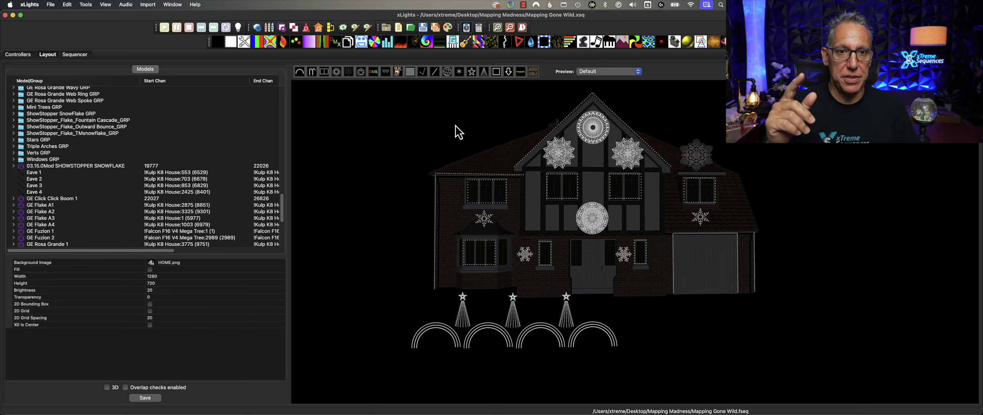
{"action": "left_click", "coordinate": [507, 72]}
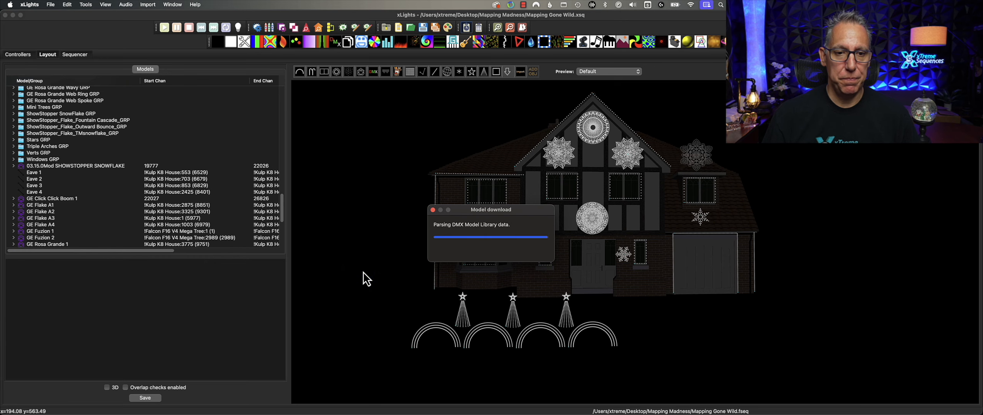
{"action": "left_click", "coordinate": [255, 302]}
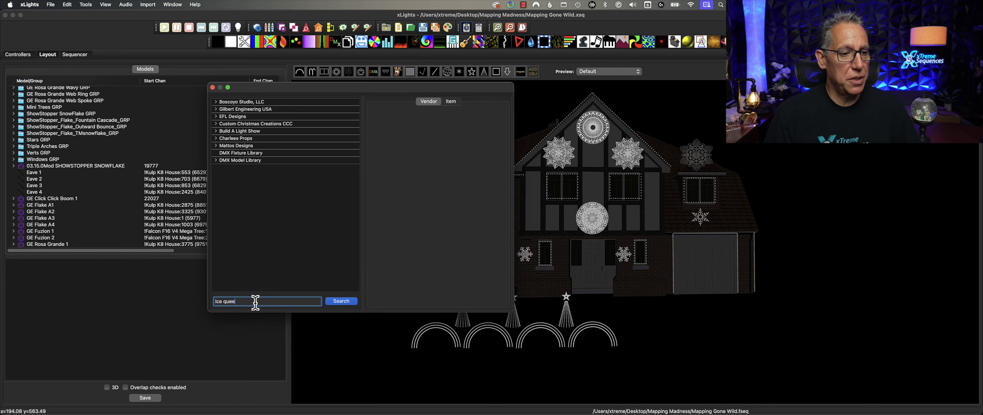
{"action": "key", "text": "Return"}
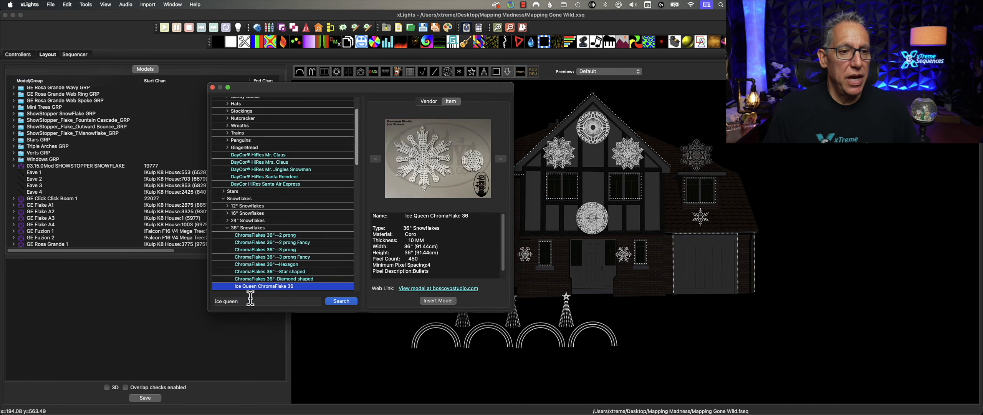
{"action": "left_click", "coordinate": [341, 301]}
{"action": "left_click", "coordinate": [342, 302]}
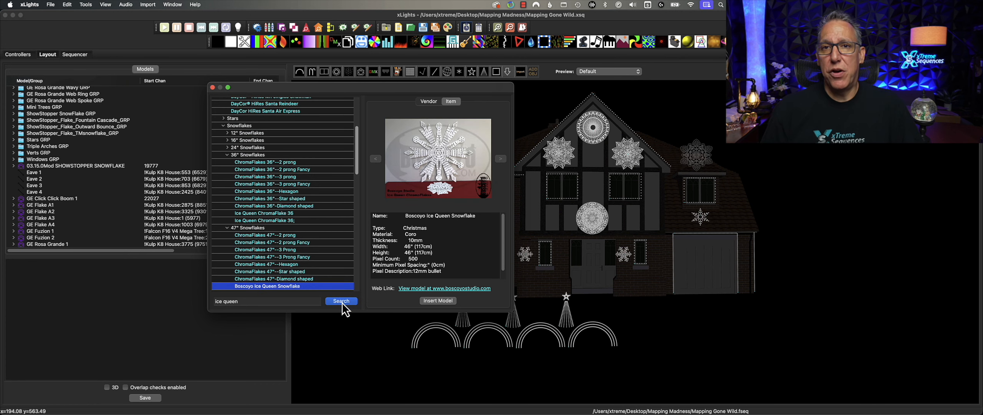
- Insert the Boscoyo Ice Queen Snowflake without importing aliases and enlarge it above the house's roof beside the gable
{"action": "left_click", "coordinate": [454, 299]}
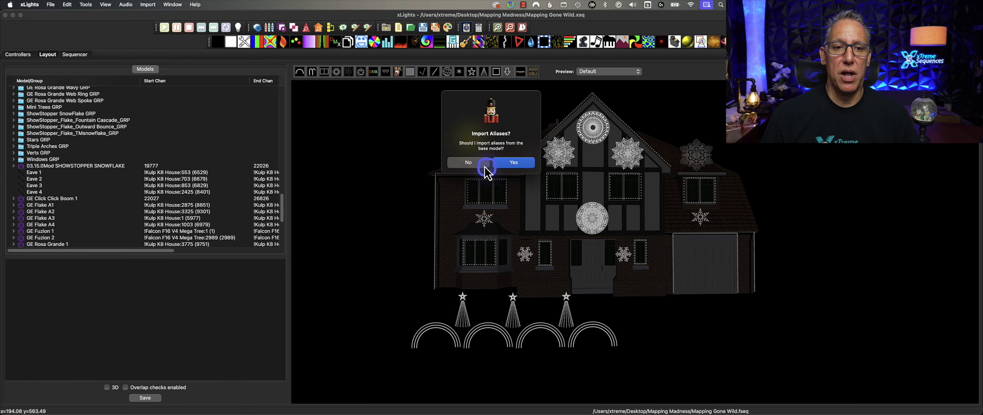
{"action": "left_click", "coordinate": [479, 163]}
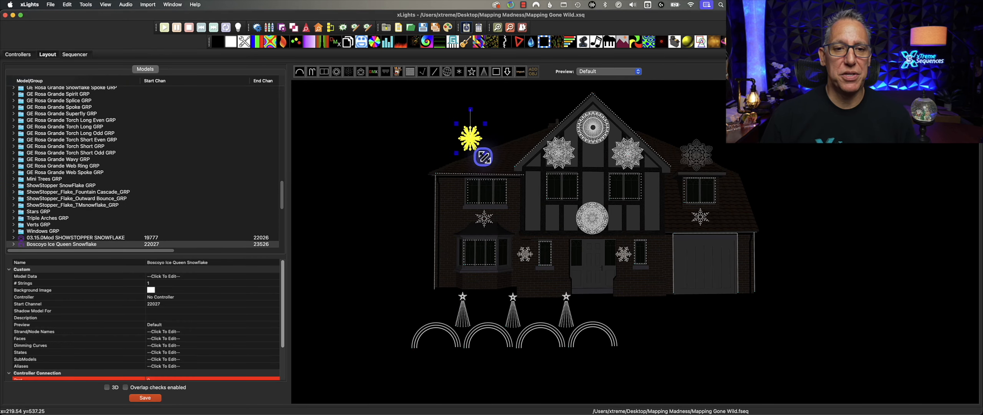
{"action": "mouse_move", "coordinate": [485, 154]}
{"action": "left_mouse_down"}
{"action": "mouse_move", "coordinate": [508, 170]}
{"action": "mouse_move", "coordinate": [471, 156]}
{"action": "left_mouse_up"}
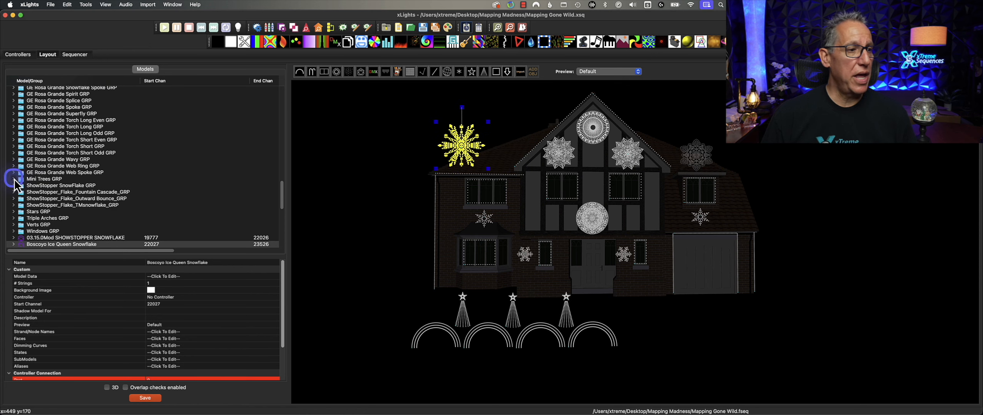
- Examine the Boscoyo Ice Queen Snowflake's submodels and its custom model data
{"action": "left_click", "coordinate": [13, 244]}
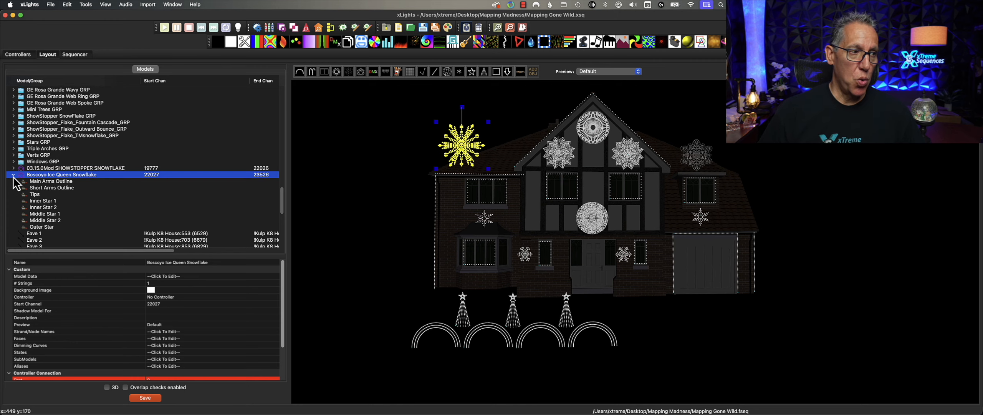
{"action": "left_click", "coordinate": [14, 175]}
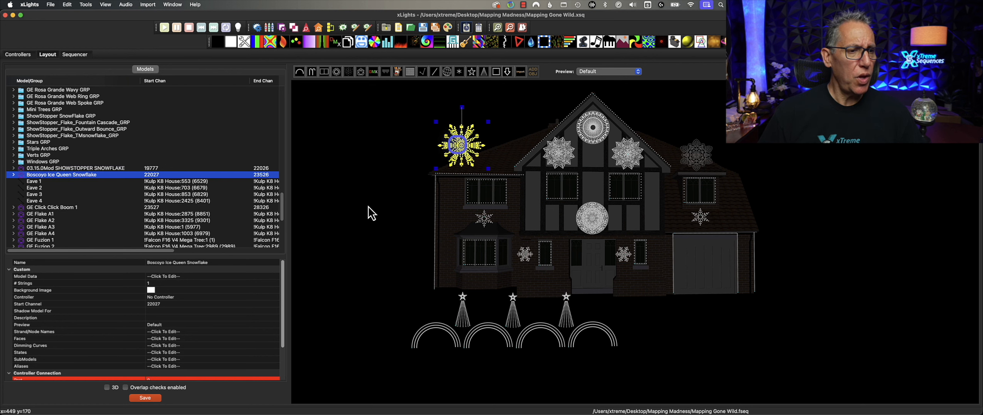
{"action": "left_click", "coordinate": [261, 277]}
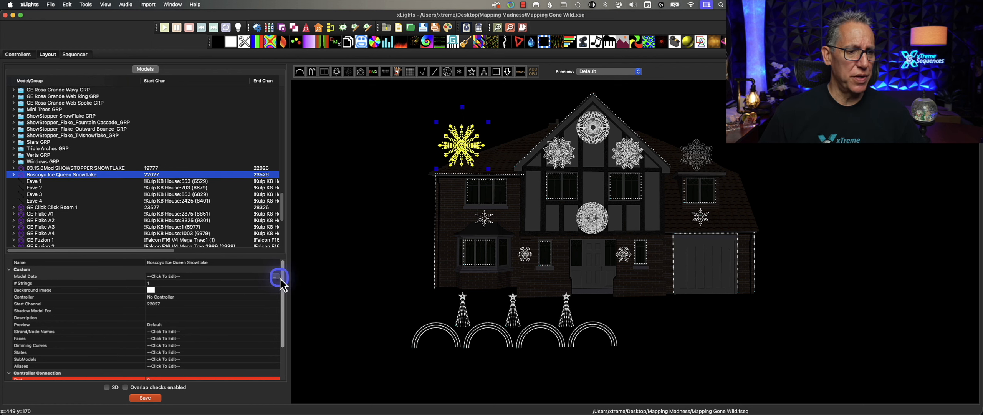
{"action": "left_click", "coordinate": [276, 277]}
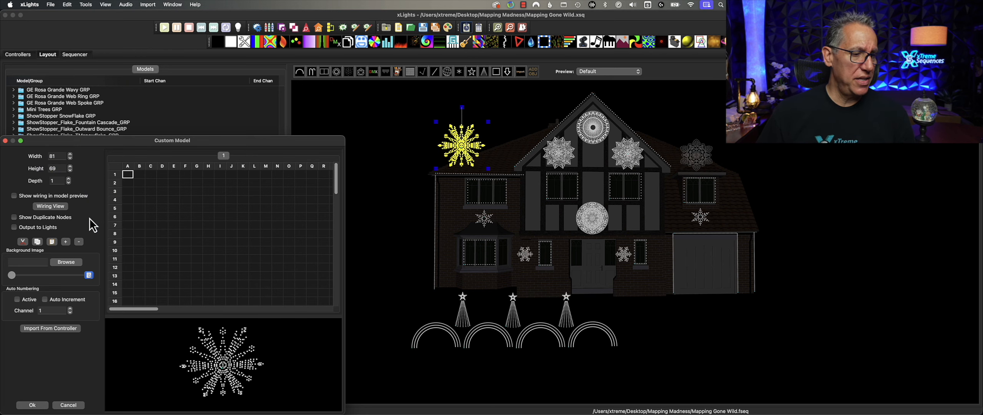
{"action": "left_click", "coordinate": [65, 404]}
{"action": "left_click", "coordinate": [347, 250]}
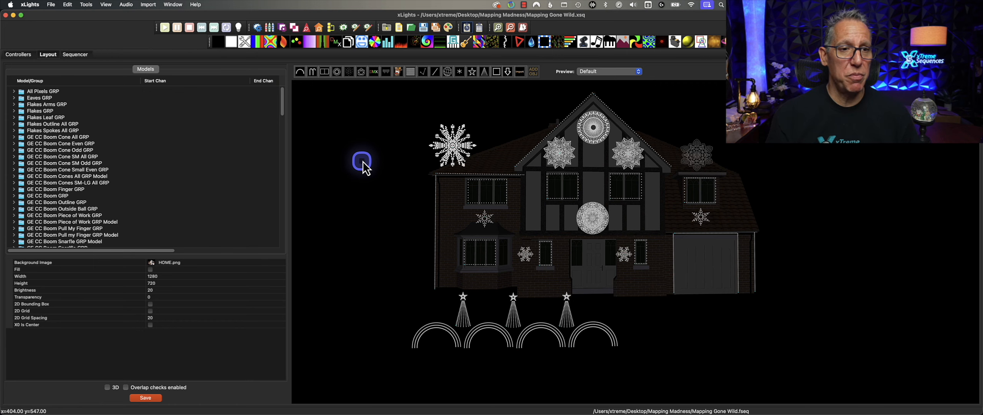
- Import previews, models and groups from xlights_rgbeffects.xml in the Psycho Boscoyo HD Add-On folder
{"action": "right_click", "coordinate": [366, 145]}
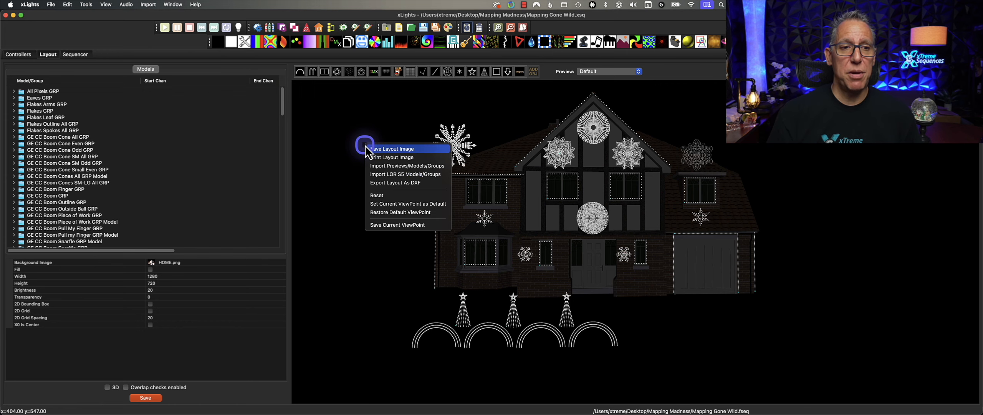
{"action": "left_click", "coordinate": [397, 167]}
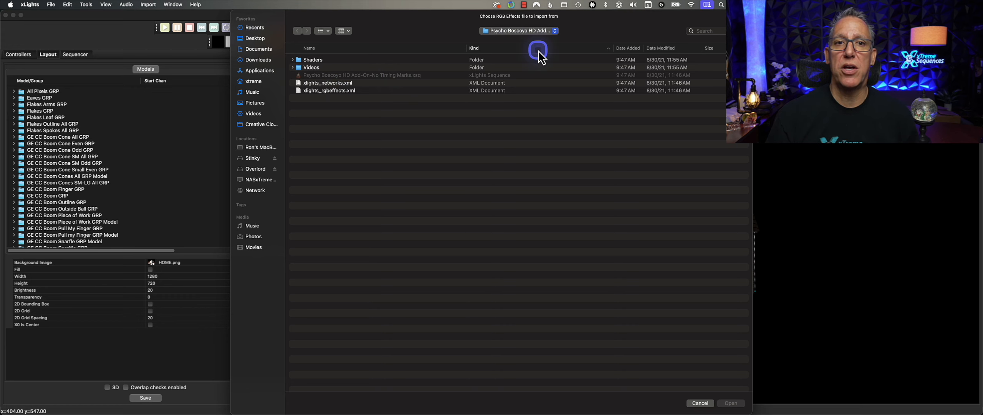
{"action": "left_click", "coordinate": [327, 94]}
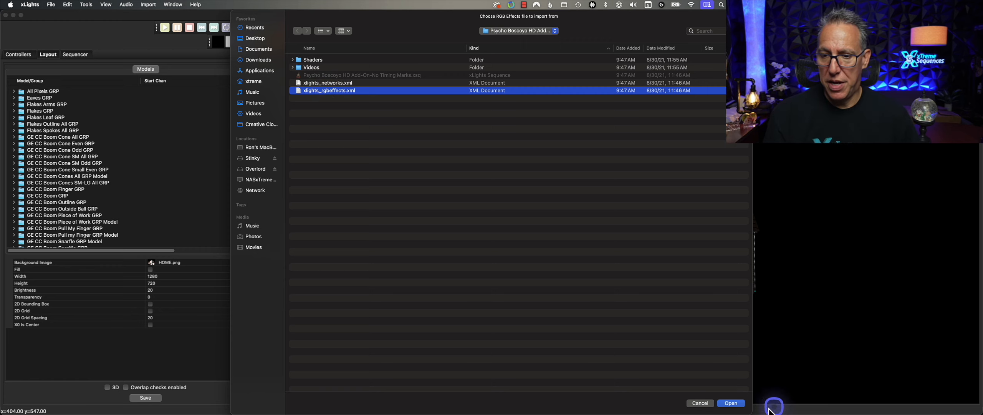
{"action": "left_click", "coordinate": [736, 403]}
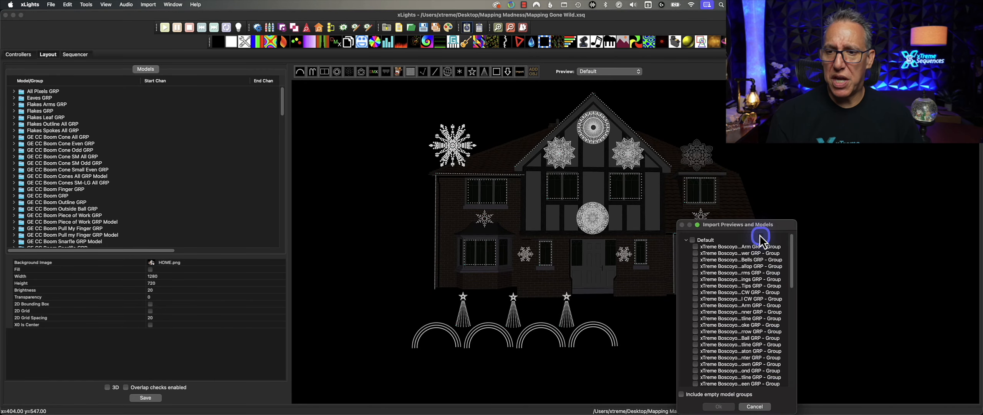
- Mark all the xTreme Boscoyo Ice Queen groups for import, from Arm GRP through Torch GRP, in an enlarged import list
{"action": "left_click_drag", "start_coordinate": [436, 138], "coordinate": [376, 70]}
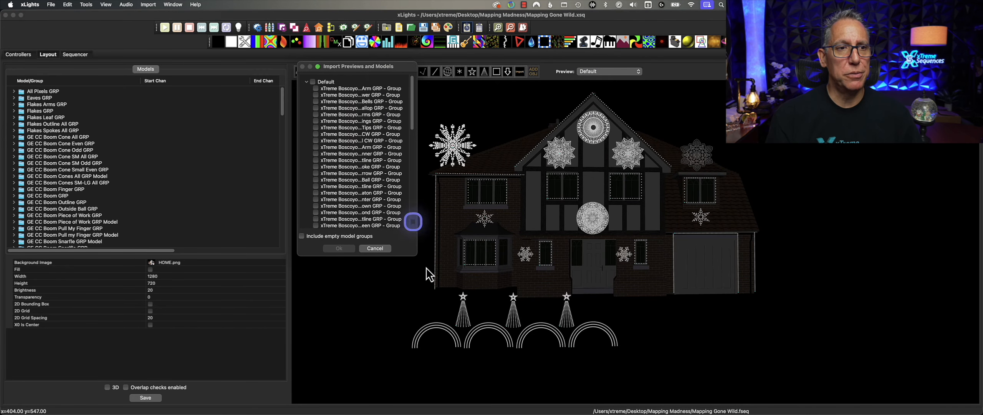
{"action": "left_click_drag", "start_coordinate": [415, 255], "coordinate": [529, 399]}
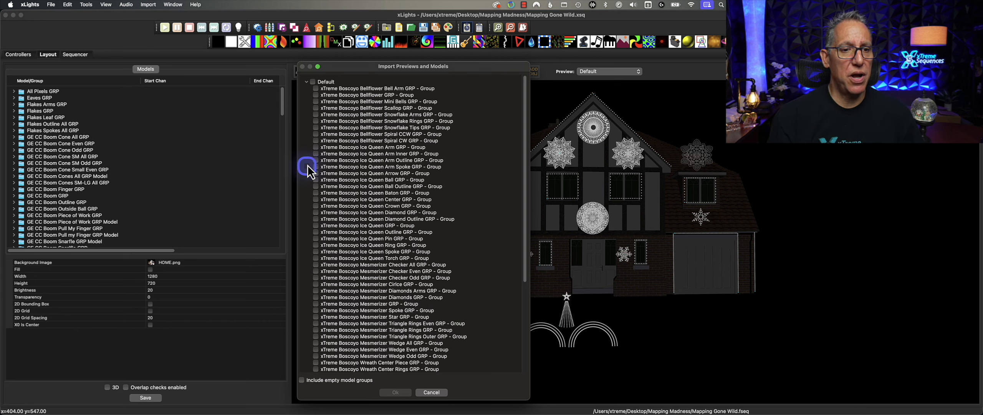
{"action": "left_click", "coordinate": [315, 148]}
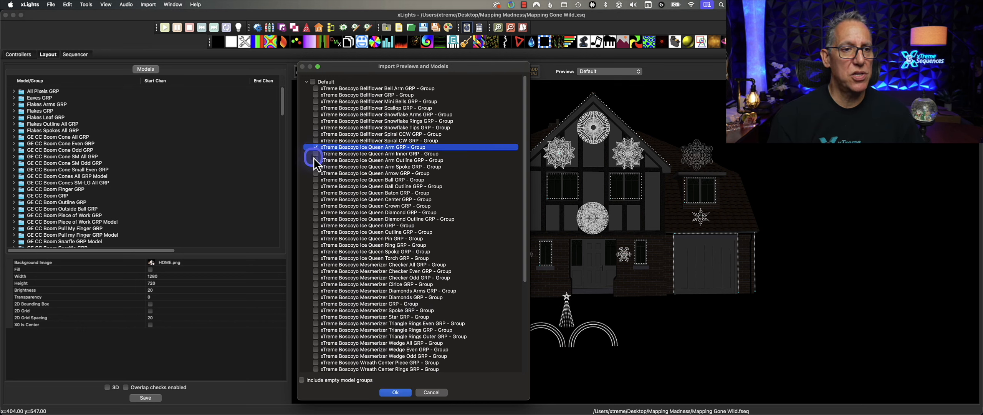
{"action": "left_click", "coordinate": [315, 153]}
{"action": "left_click", "coordinate": [315, 160]}
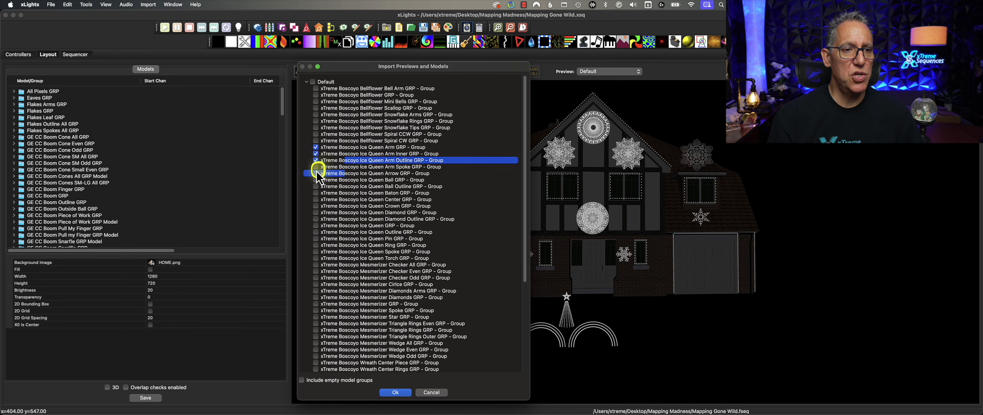
{"action": "left_click", "coordinate": [315, 167]}
{"action": "left_click", "coordinate": [317, 173]}
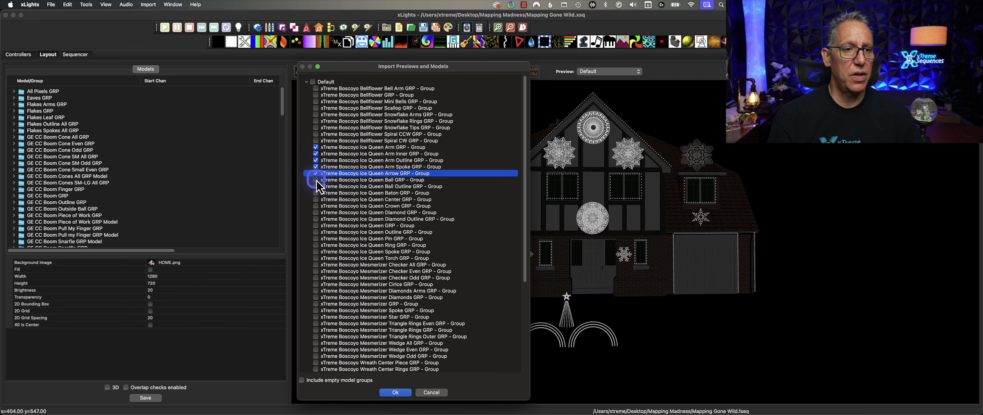
{"action": "left_click", "coordinate": [315, 179]}
{"action": "left_click", "coordinate": [315, 187]}
{"action": "left_click", "coordinate": [315, 193]}
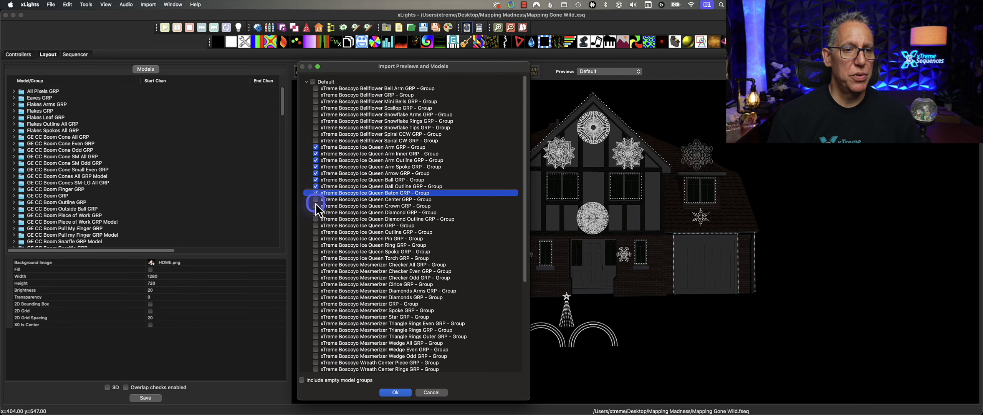
{"action": "left_click", "coordinate": [316, 200]}
{"action": "left_click", "coordinate": [315, 206]}
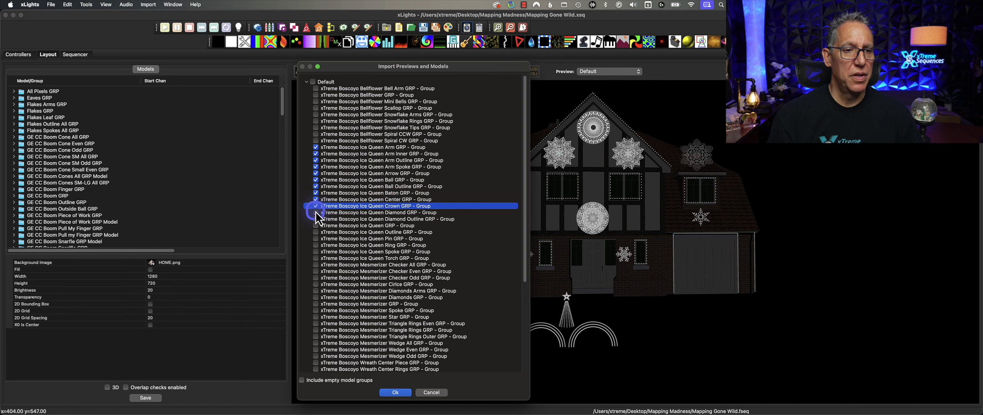
{"action": "left_click", "coordinate": [315, 213]}
{"action": "left_click", "coordinate": [315, 219]}
{"action": "left_click", "coordinate": [315, 226]}
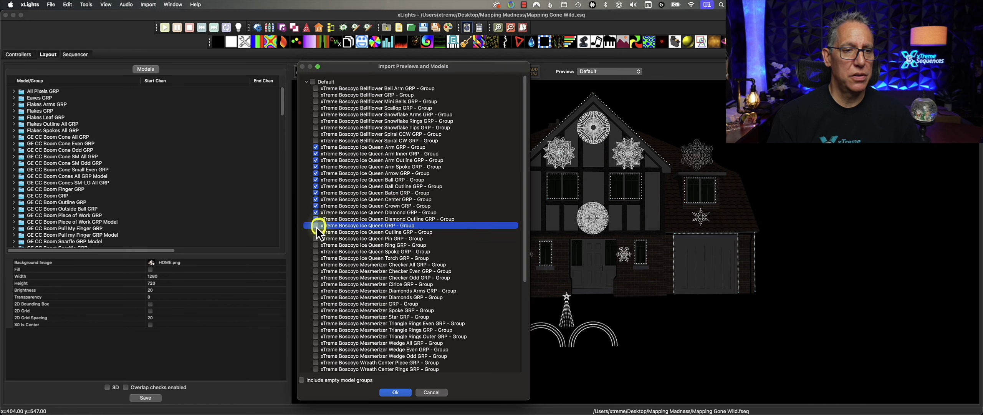
{"action": "left_click", "coordinate": [316, 232]}
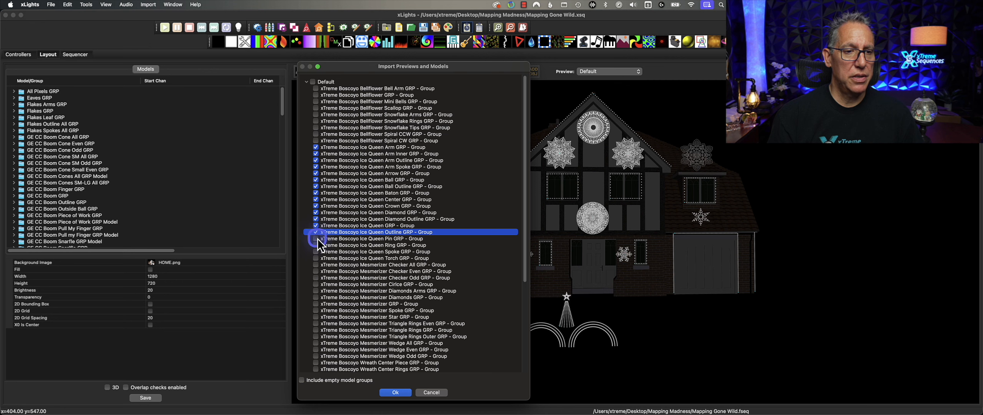
{"action": "left_click", "coordinate": [316, 238]}
{"action": "left_click", "coordinate": [316, 245]}
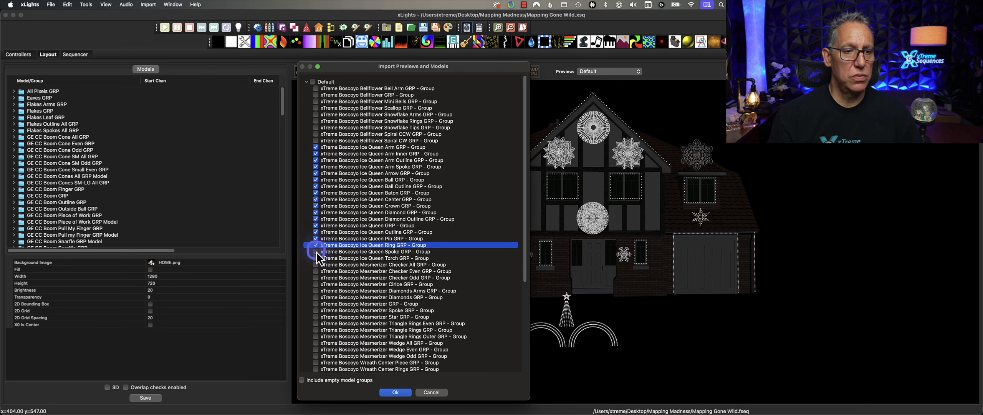
{"action": "left_click", "coordinate": [316, 251]}
{"action": "left_click", "coordinate": [316, 258]}
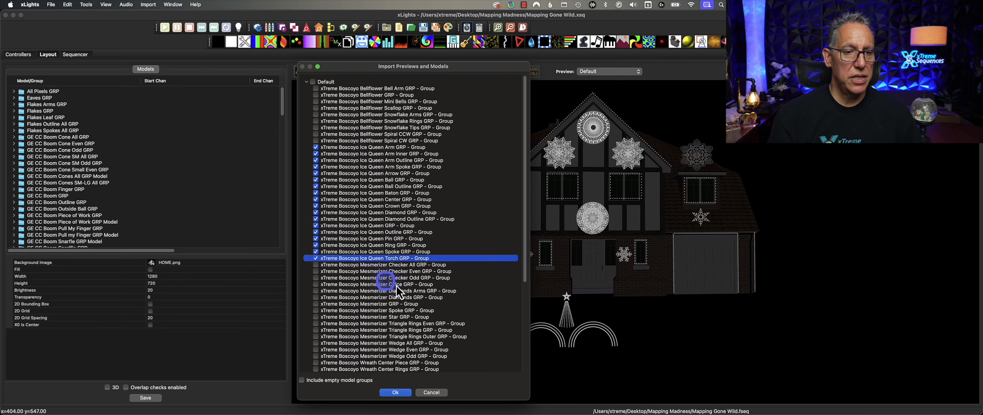
- Include the Boscoyo Ice Queen Snowflake 1 model in the selection and import it with the marked groups
{"action": "scroll", "coordinate": [346, 281], "scroll_direction": "down", "scroll_amount": 5}
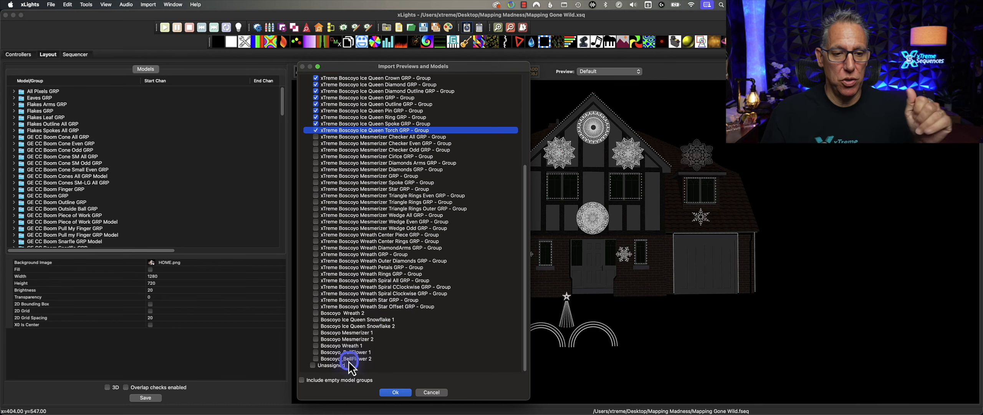
{"action": "left_click", "coordinate": [316, 320]}
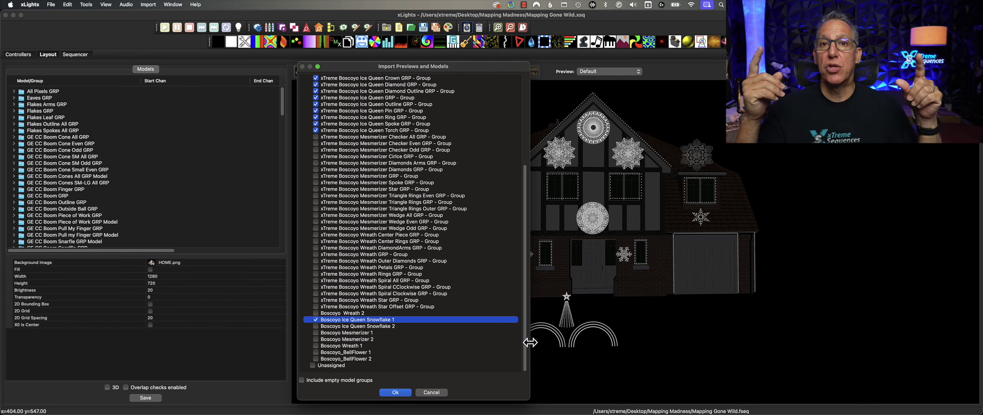
{"action": "left_click", "coordinate": [405, 392]}
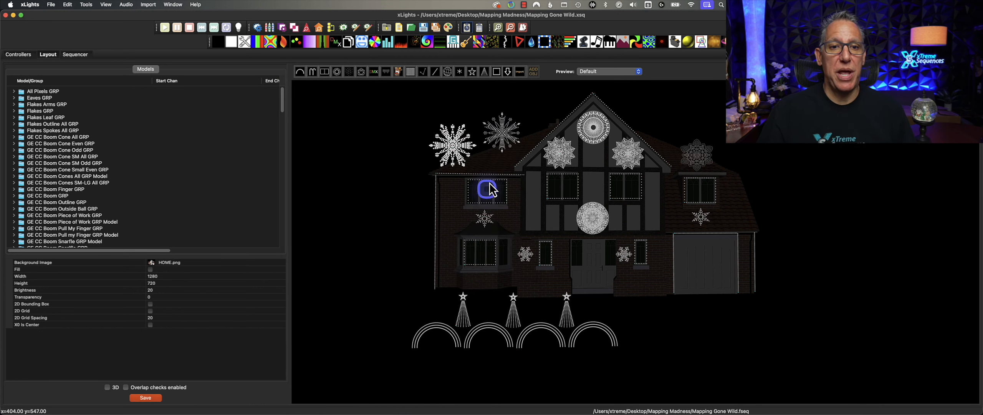
- Set the pixel size of the original Boscoyo Ice Queen Snowflake to 2 and save the layout
{"action": "left_click", "coordinate": [504, 144]}
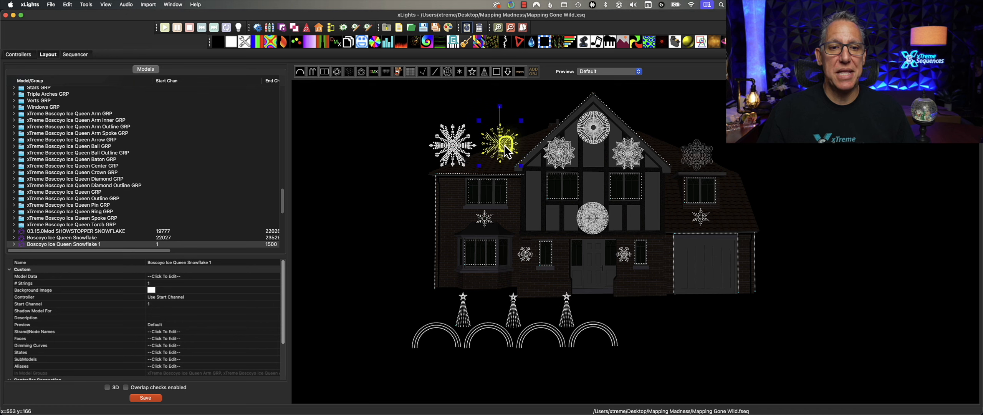
{"action": "left_click", "coordinate": [366, 140]}
{"action": "left_click", "coordinate": [442, 147]}
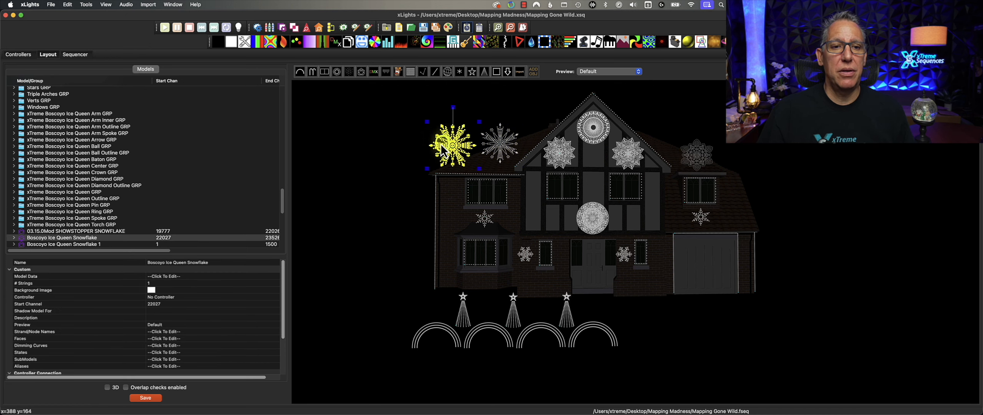
{"action": "scroll", "coordinate": [246, 308], "scroll_direction": "down", "scroll_amount": 3}
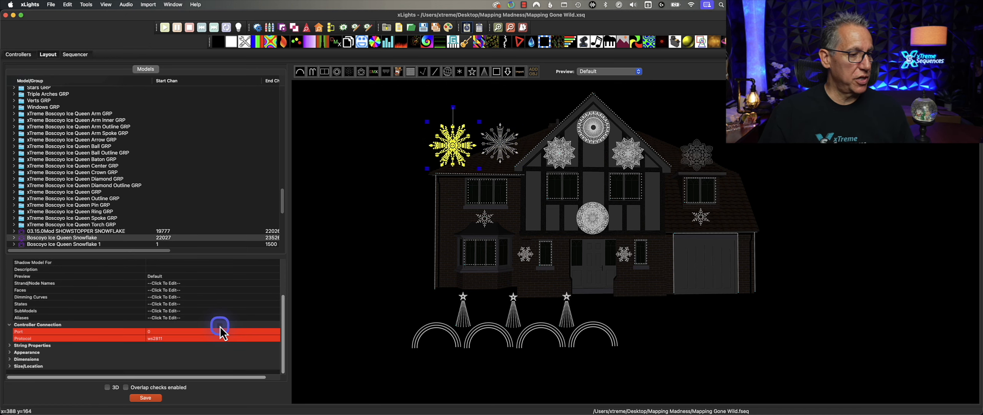
{"action": "left_click", "coordinate": [10, 352]}
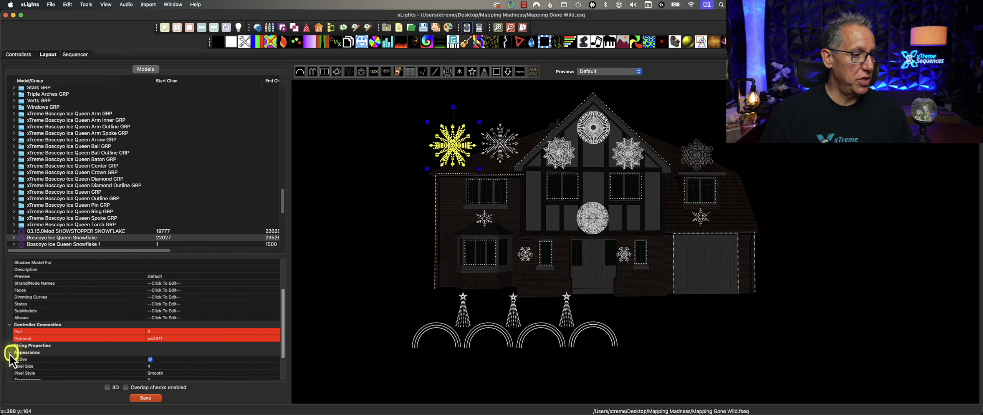
{"action": "scroll", "coordinate": [227, 362], "scroll_direction": "down", "scroll_amount": 2}
{"action": "left_click", "coordinate": [158, 331]}
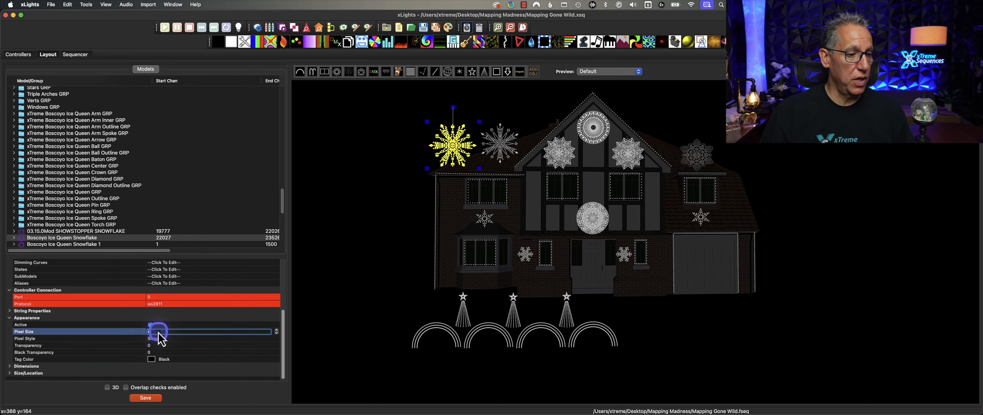
{"action": "type", "text": "2"}
{"action": "left_click", "coordinate": [182, 325]}
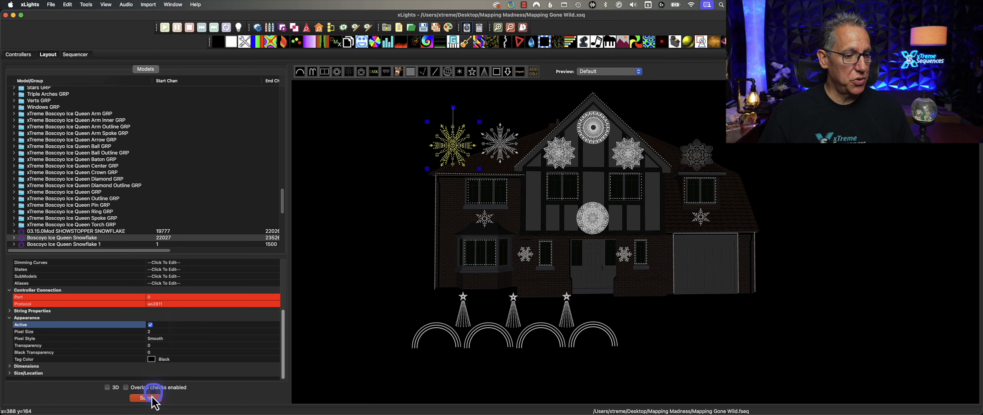
- Enlarge Boscoyo Ice Queen Snowflake 1 slightly and apply Shrink Space - Max 50% to its custom model data
{"action": "left_click", "coordinate": [504, 151]}
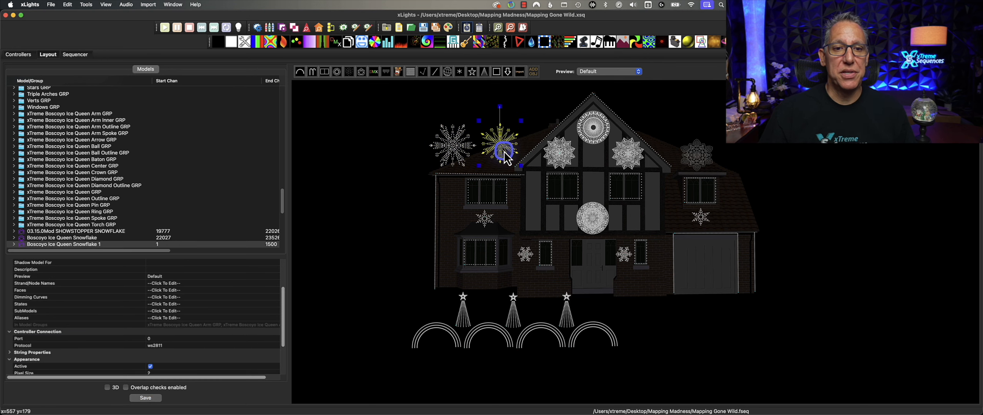
{"action": "left_click_drag", "start_coordinate": [504, 150], "coordinate": [522, 169]}
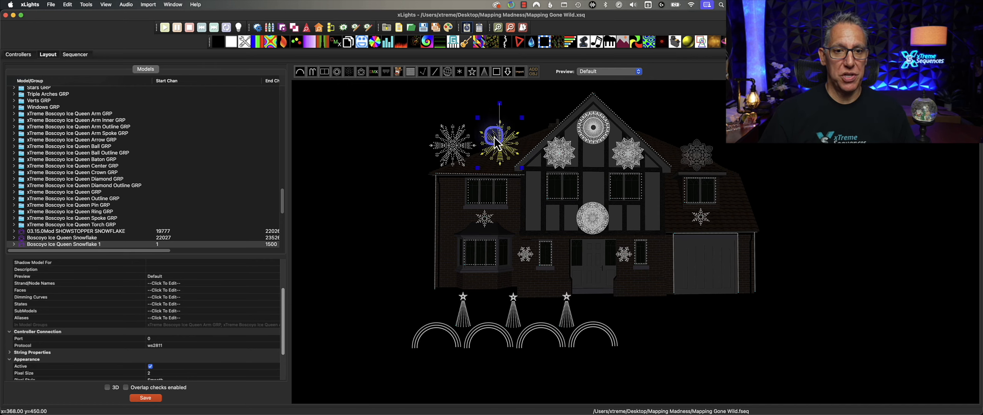
{"action": "scroll", "coordinate": [268, 274], "scroll_direction": "up", "scroll_amount": 5}
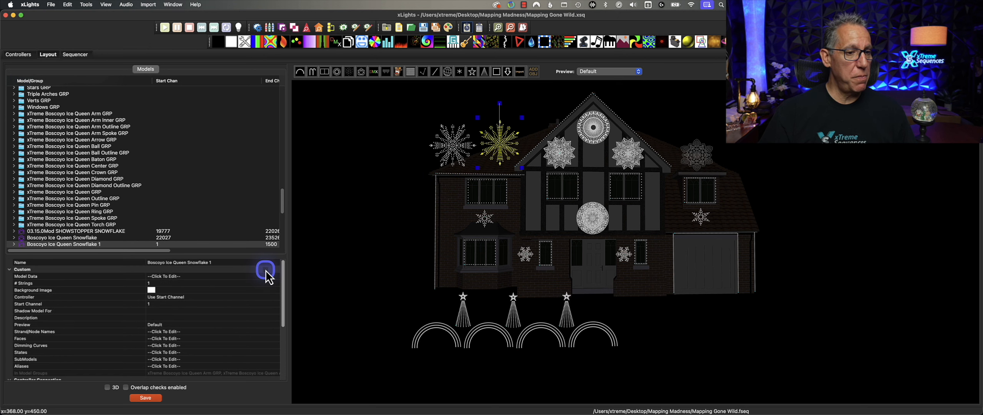
{"action": "left_click", "coordinate": [269, 274]}
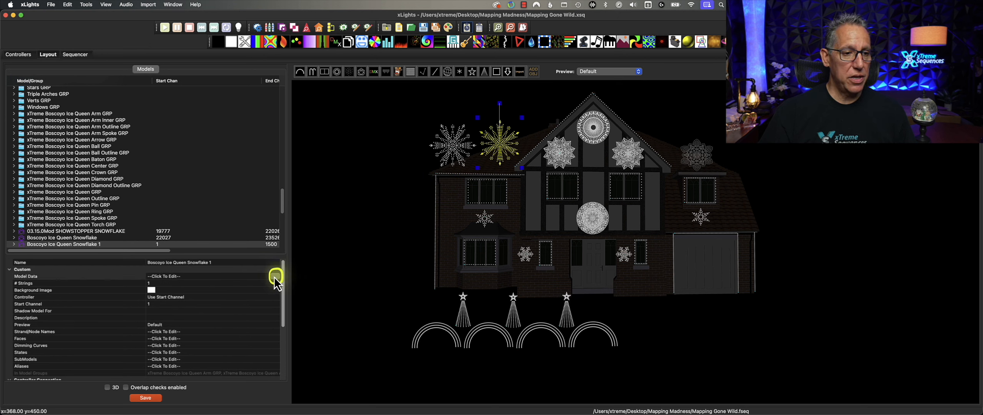
{"action": "left_click", "coordinate": [274, 276]}
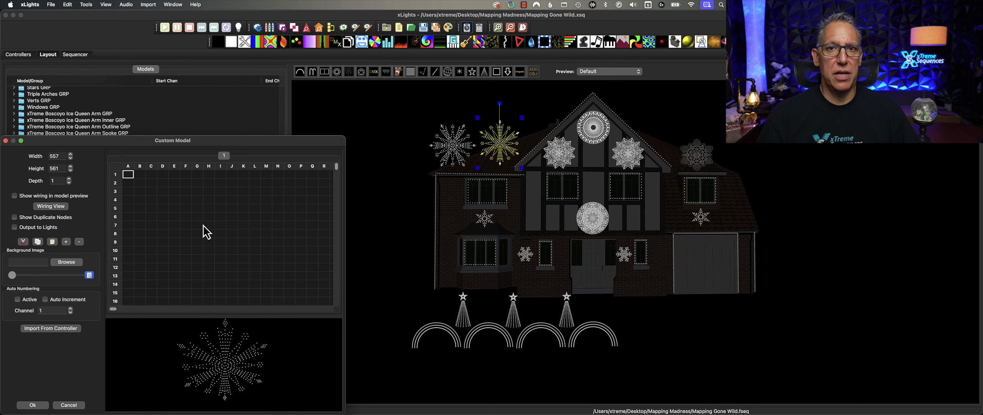
{"action": "right_click", "coordinate": [243, 223]}
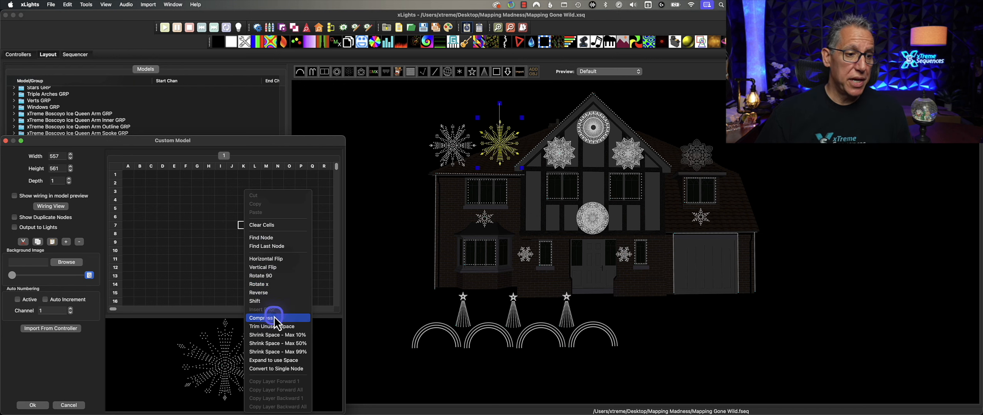
{"action": "left_click", "coordinate": [278, 343]}
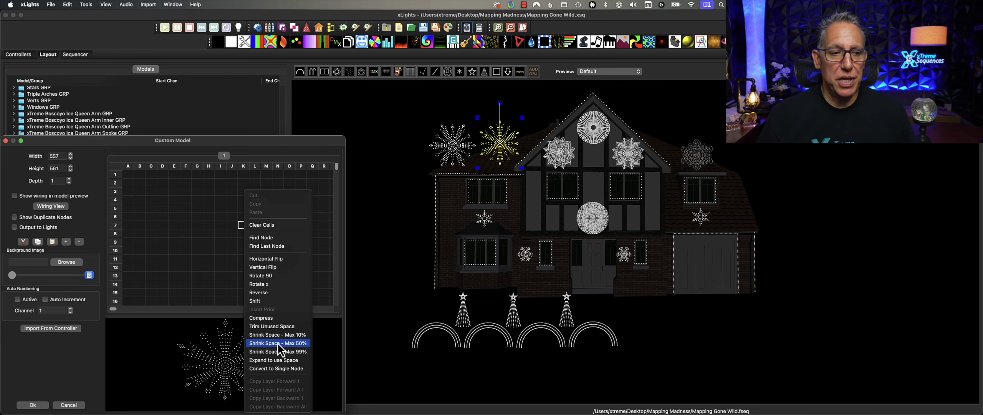
{"action": "left_click", "coordinate": [277, 343]}
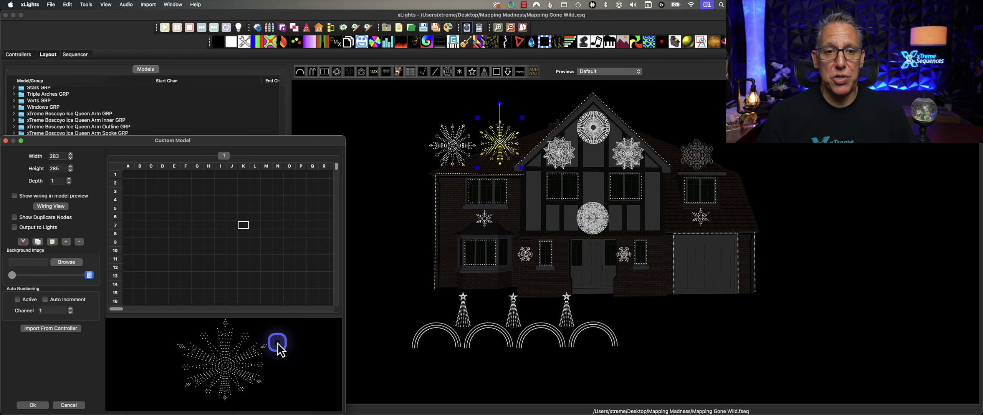
{"action": "left_click", "coordinate": [31, 404]}
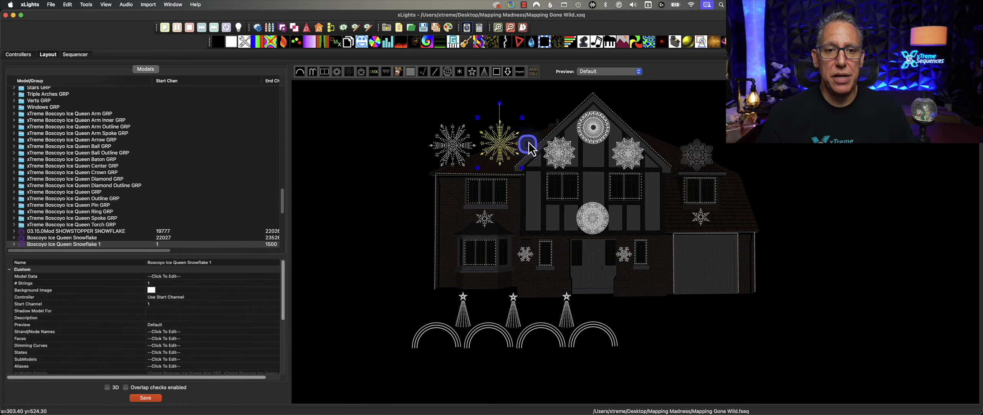
- Check the grid dimensions in the custom model data of Boscoyo Ice Queen Snowflake 1 and close it
{"action": "left_click", "coordinate": [525, 128]}
{"action": "left_click", "coordinate": [503, 146]}
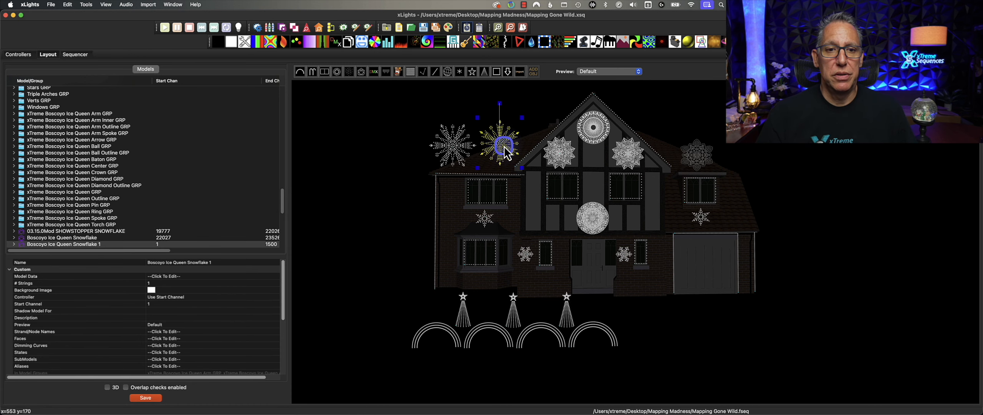
{"action": "left_click", "coordinate": [269, 276]}
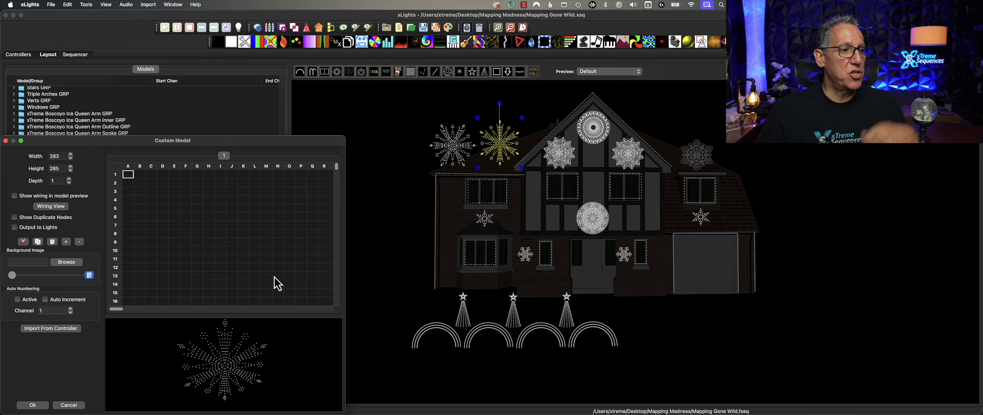
{"action": "left_click", "coordinate": [6, 141]}
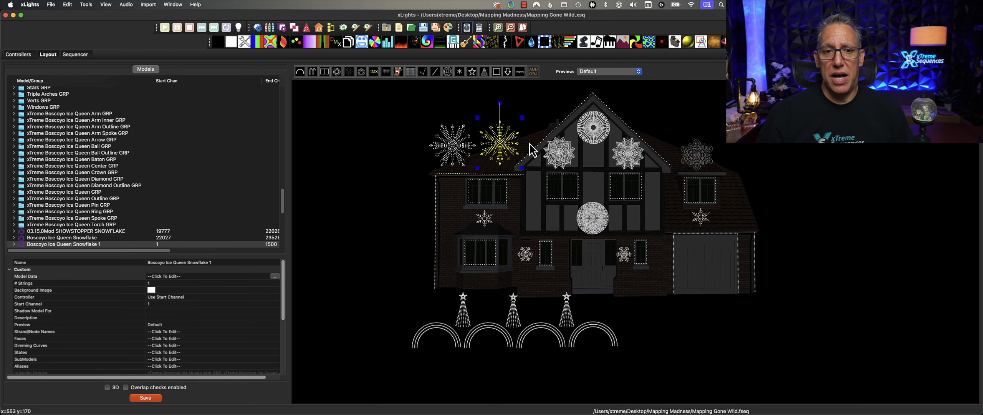
- Delete the original Boscoyo Ice Queen Snowflake, move Boscoyo Ice Queen Snowflake 1 into its place on the roof and save the layout
{"action": "left_click_drag", "start_coordinate": [510, 146], "coordinate": [510, 149]}
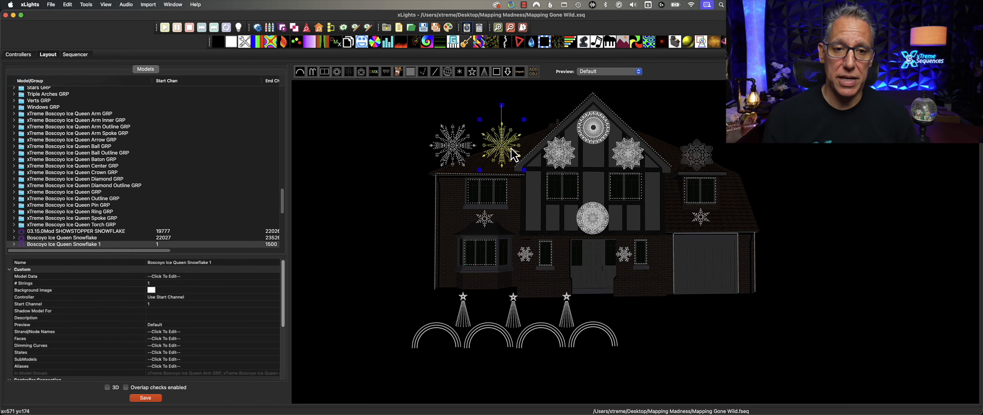
{"action": "left_click", "coordinate": [448, 146]}
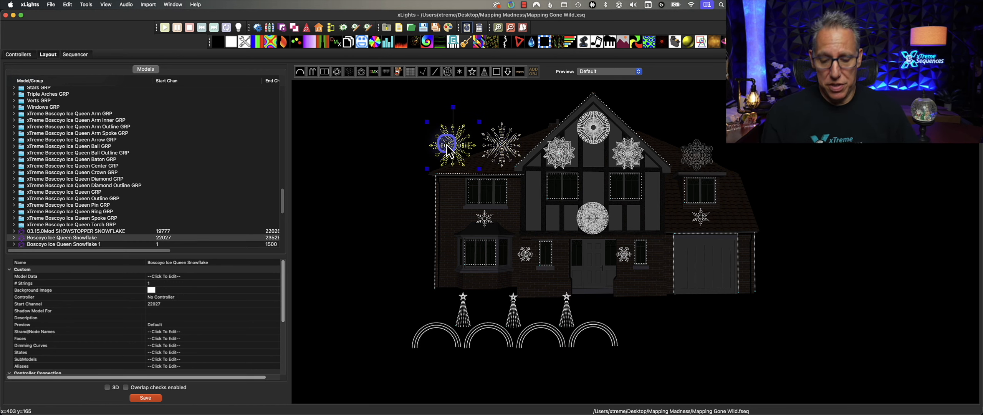
{"action": "key", "text": "Delete"}
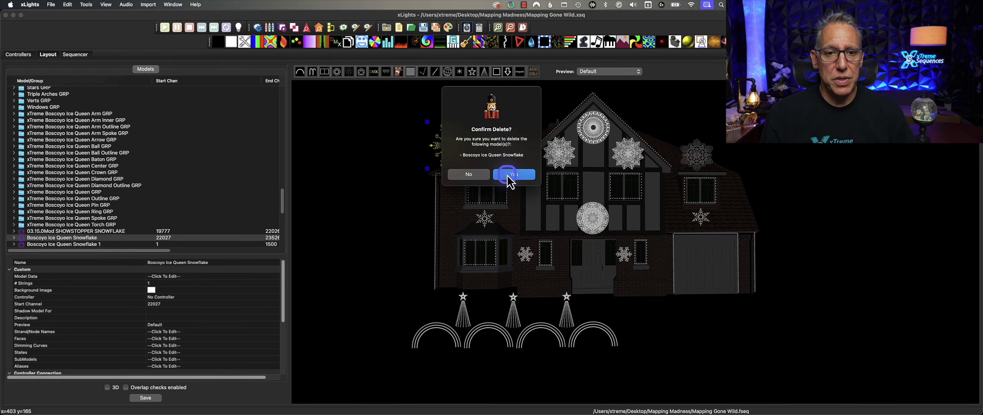
{"action": "left_click", "coordinate": [509, 176]}
{"action": "left_click", "coordinate": [485, 149]}
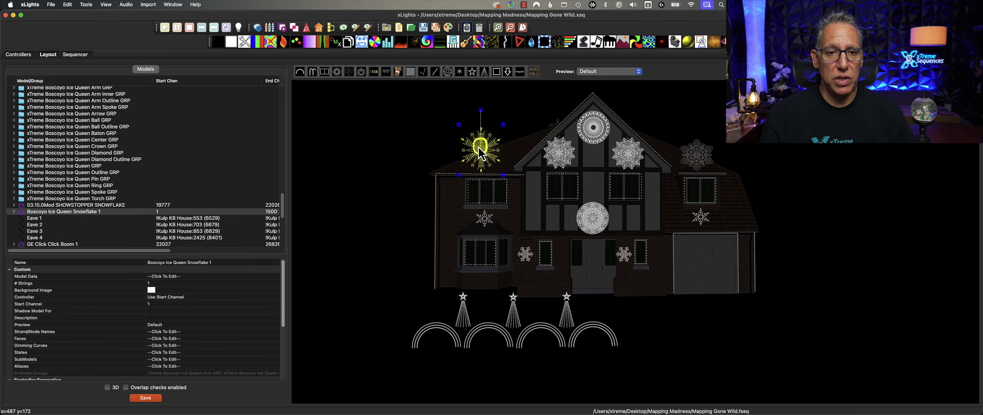
{"action": "left_click", "coordinate": [142, 398]}
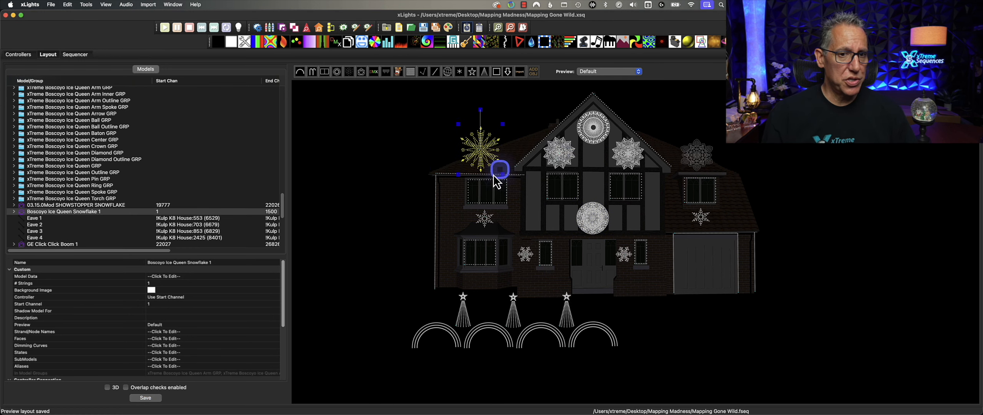
- Go through the xTreme Boscoyo Ice Queen groups one by one and examine which parts of the snowflake each one covers
{"action": "left_click", "coordinate": [69, 127]}
{"action": "key", "text": "Down"}
{"action": "key", "text": "Down"}
{"action": "key", "text": "Down"}
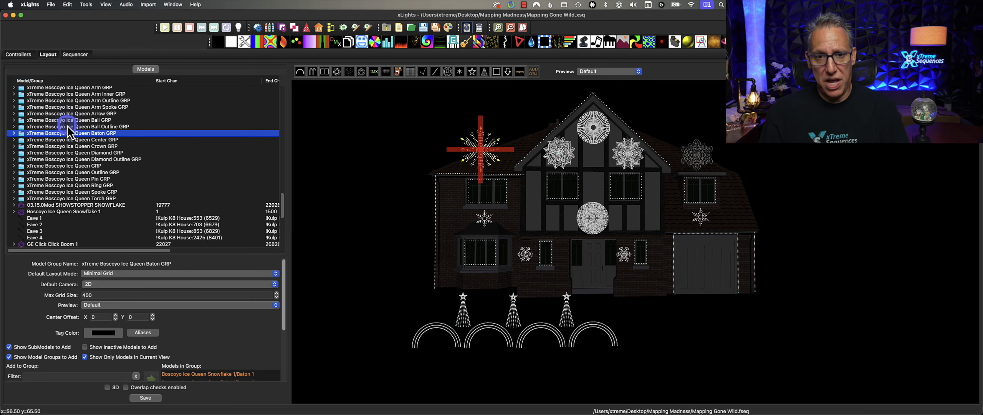
{"action": "key", "text": "Down"}
{"action": "key", "text": "Down"}
{"action": "key", "text": "Down"}
{"action": "key", "text": "Down"}
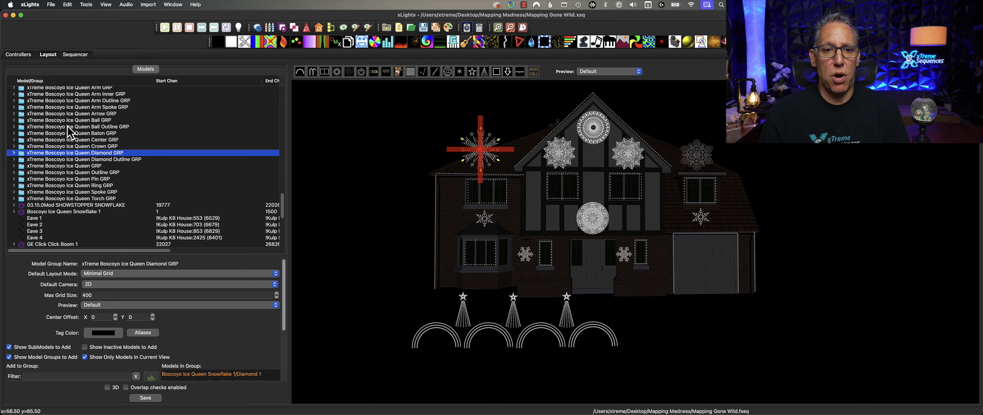
{"action": "key", "text": "Up"}
{"action": "key", "text": "Up"}
{"action": "key", "text": "Up"}
{"action": "key", "text": "Up"}
{"action": "key", "text": "Up"}
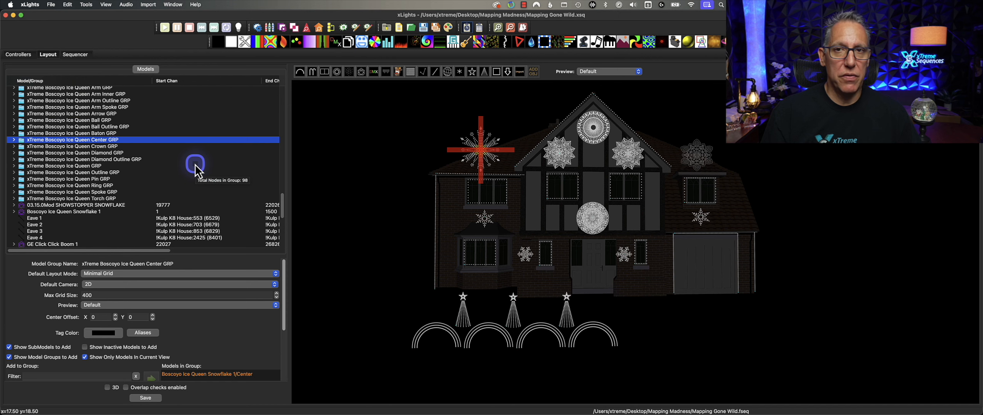
- Play the sequence in the Sequencer from about 0:29 to check the house preview, and stop playback
{"action": "left_click", "coordinate": [75, 54]}
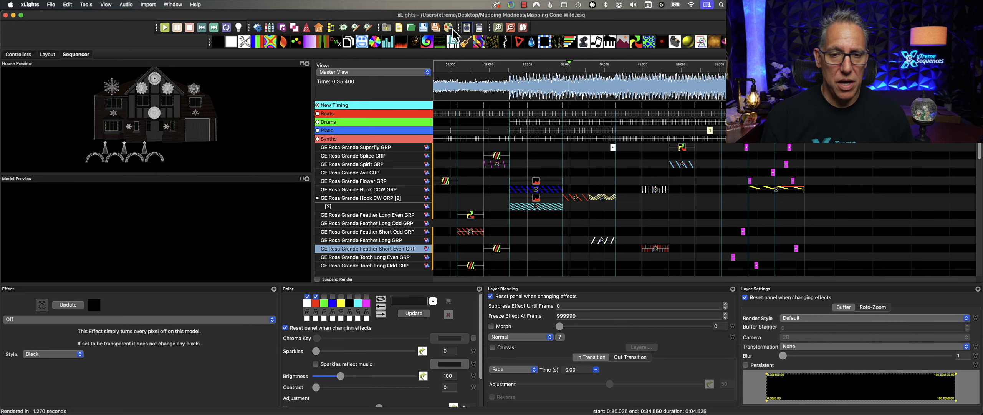
{"action": "left_click", "coordinate": [525, 69]}
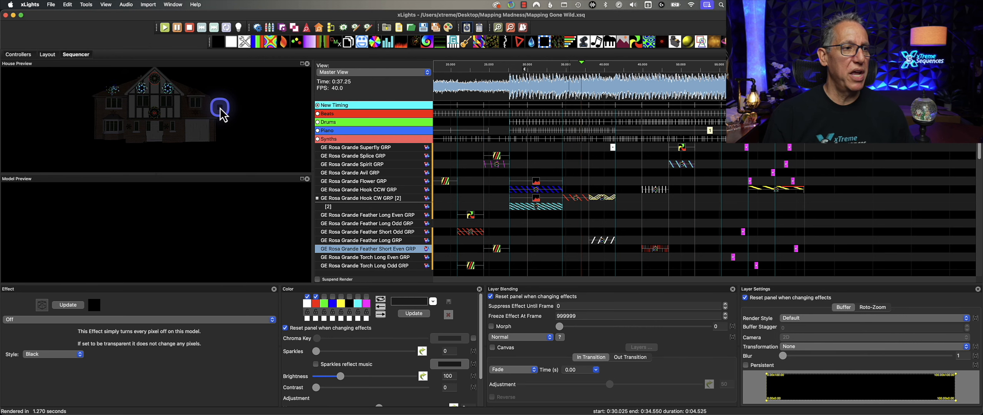
{"action": "key", "text": "space"}
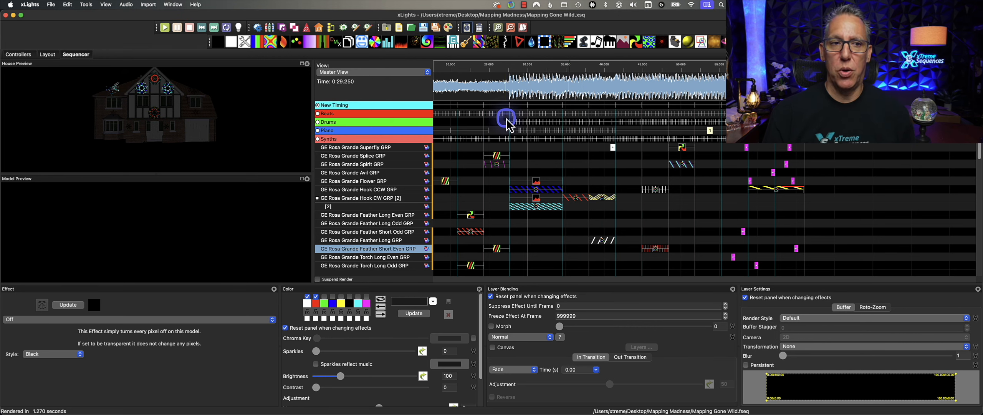
- In the layout, set the controller of Boscoyo Ice Queen Snowflake 1 to No Controller and save
{"action": "left_click", "coordinate": [47, 55]}
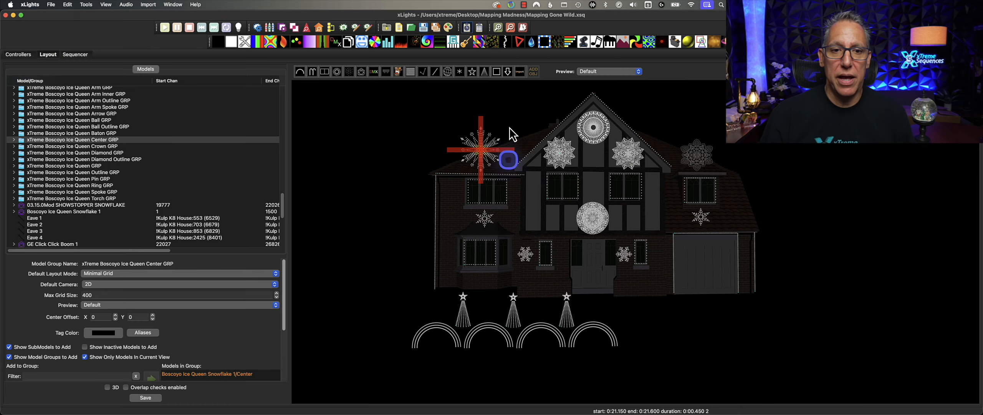
{"action": "left_click", "coordinate": [511, 116]}
{"action": "left_click", "coordinate": [468, 150]}
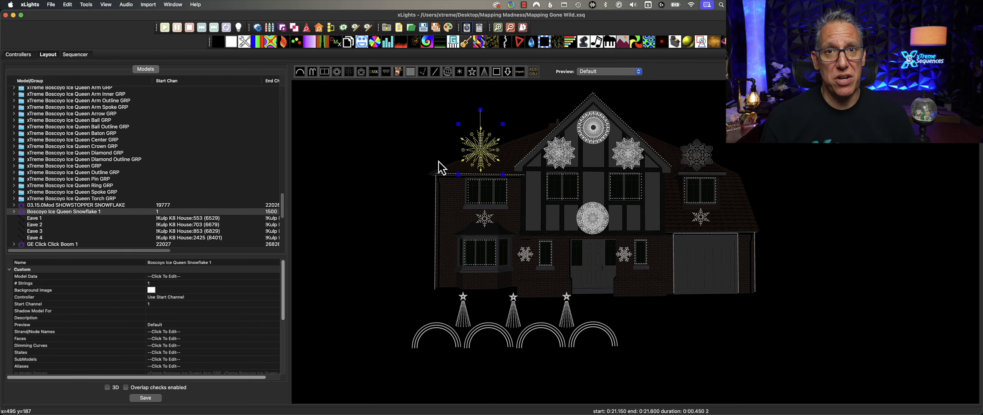
{"action": "left_click", "coordinate": [402, 138]}
{"action": "left_click", "coordinate": [490, 154]}
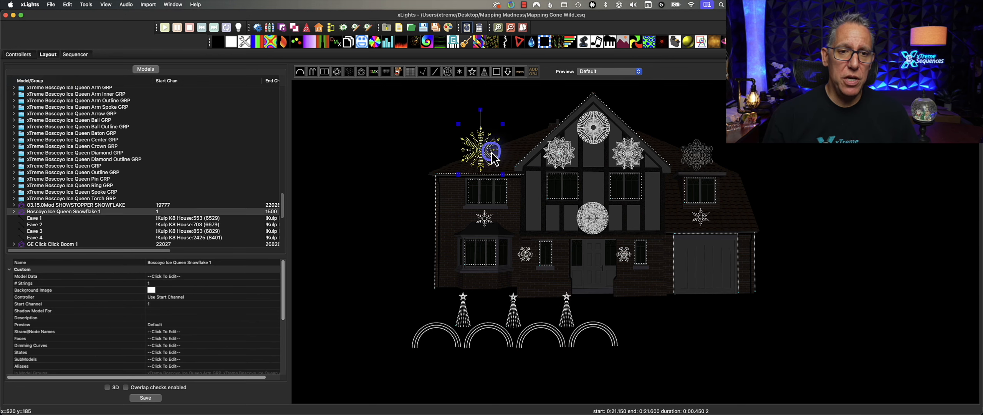
{"action": "left_click", "coordinate": [166, 298]}
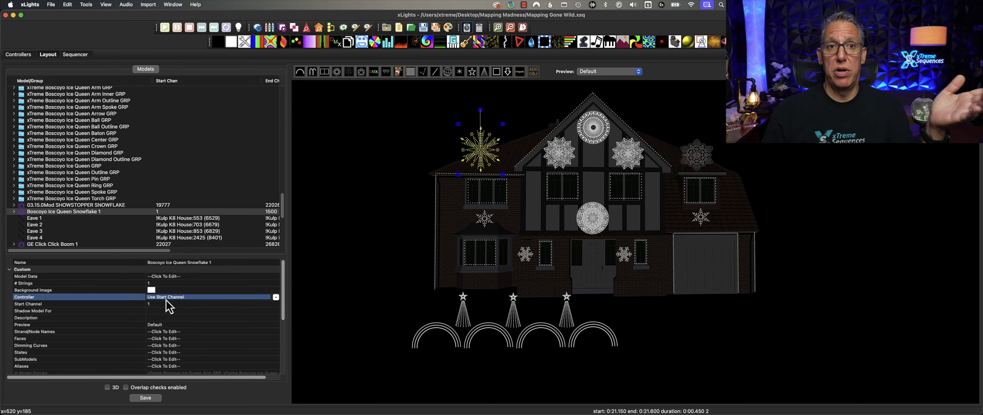
{"action": "left_click", "coordinate": [165, 299]}
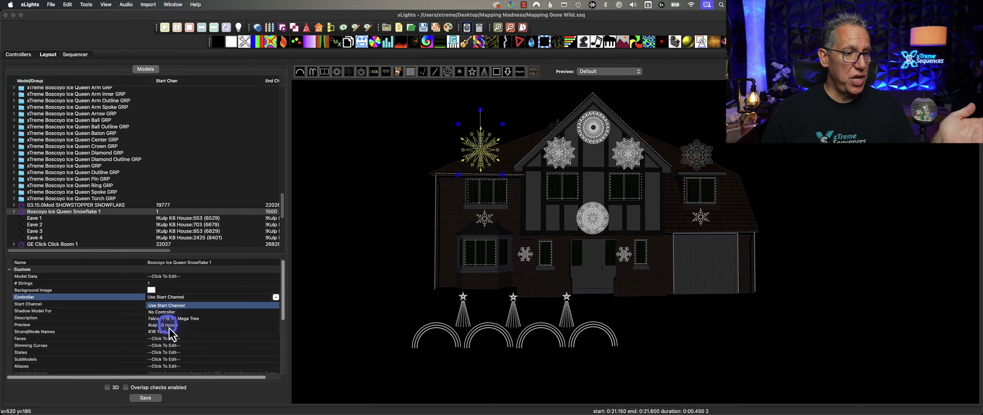
{"action": "left_click", "coordinate": [177, 311]}
{"action": "left_click", "coordinate": [146, 397]}
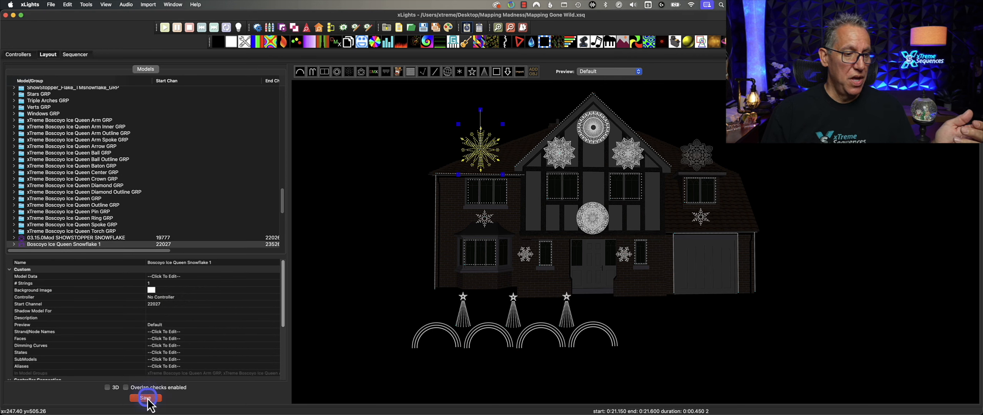
- Enable overlap checks and inspect Boscoyo Ice Queen Snowflake 1, 03.15.0Mod SHOWSTOPPER SNOWFLAKE and GE Click Click Boom 1 for channel overlaps
{"action": "left_click", "coordinate": [480, 142]}
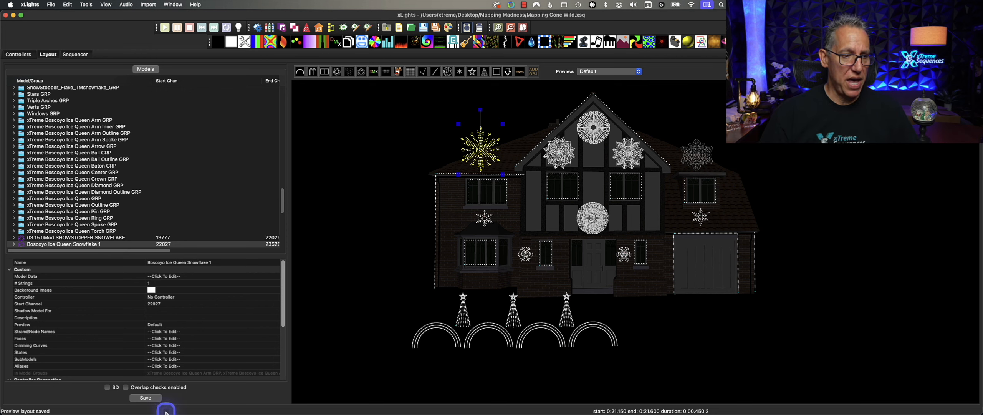
{"action": "left_click", "coordinate": [160, 399]}
{"action": "left_click", "coordinate": [334, 334]}
{"action": "left_click", "coordinate": [483, 143]}
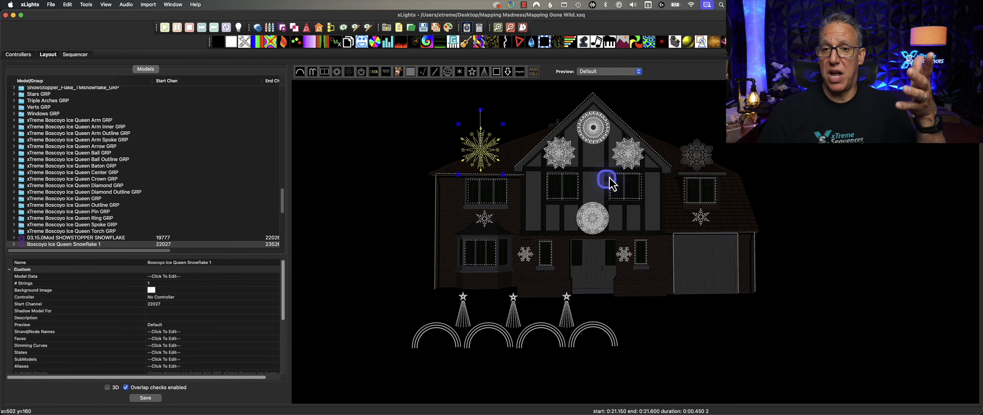
{"action": "left_click", "coordinate": [627, 152]}
{"action": "left_click", "coordinate": [688, 161]}
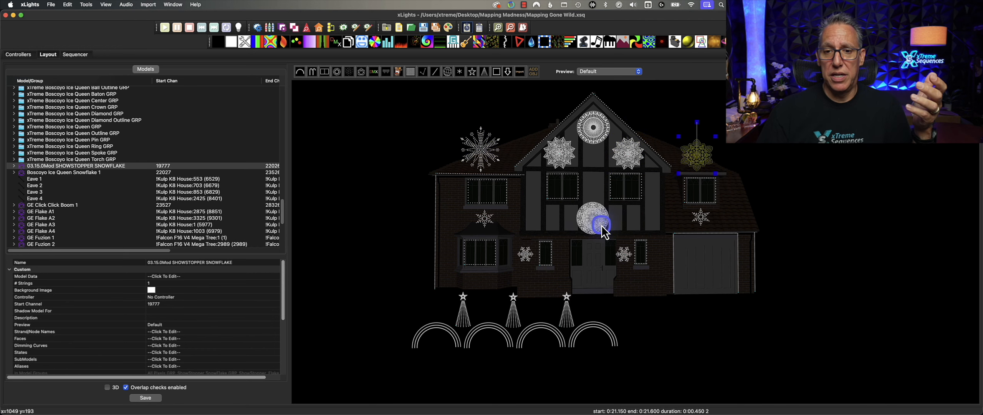
{"action": "left_click", "coordinate": [589, 221]}
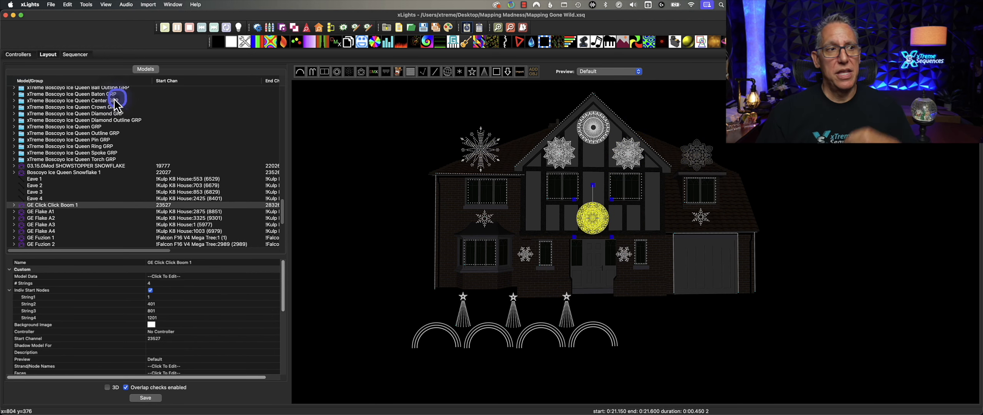
- Render the whole sequence in the Sequencer, check its playback from about 0:28 and save the sequence
{"action": "left_click", "coordinate": [76, 54]}
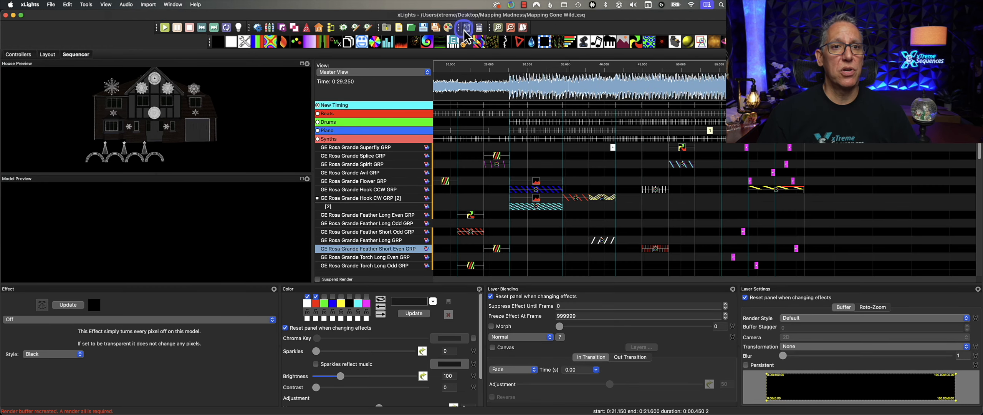
{"action": "left_click", "coordinate": [447, 28]}
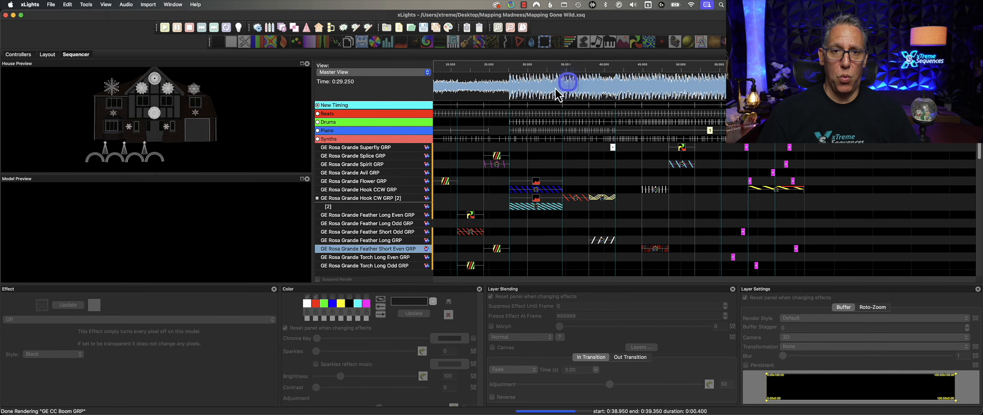
{"action": "left_click", "coordinate": [517, 66]}
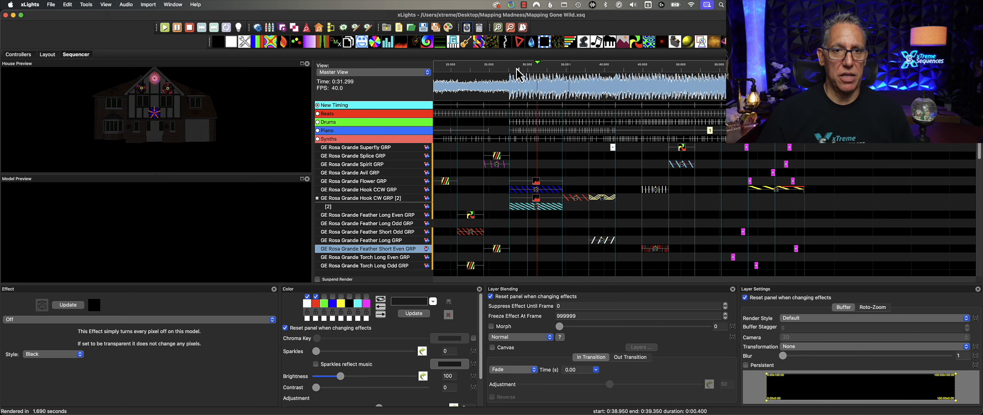
{"action": "key", "text": "space"}
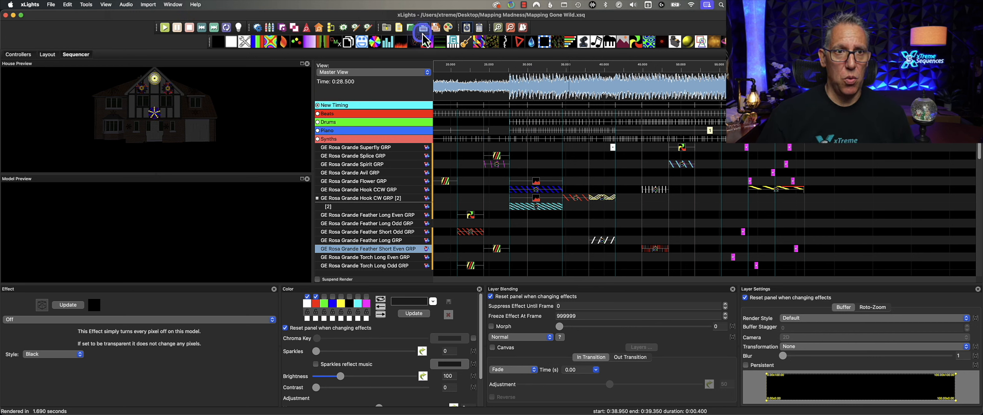
{"action": "left_click", "coordinate": [633, 122]}
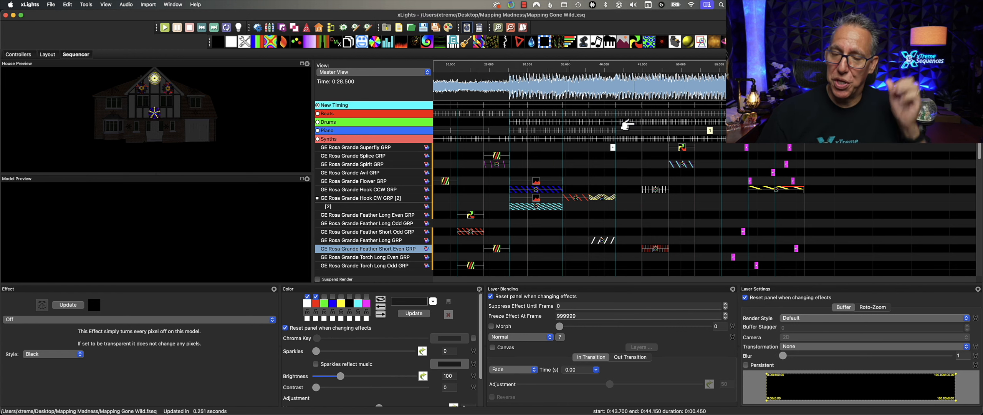
{"action": "left_click", "coordinate": [630, 129]}
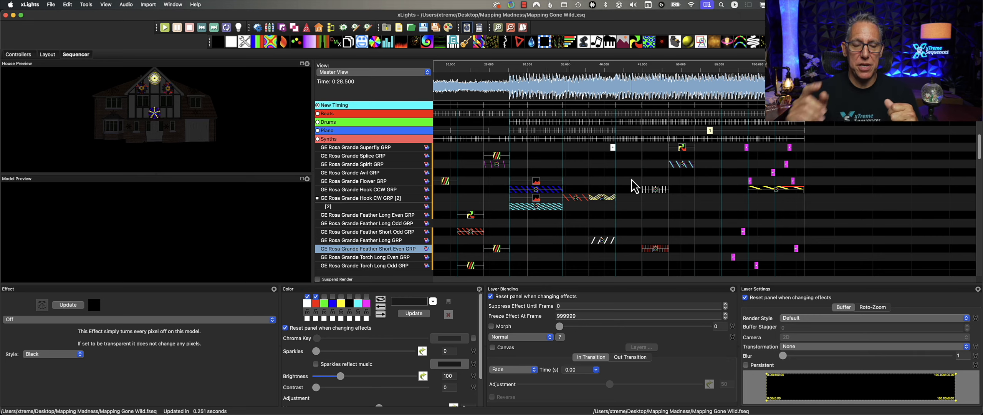
- Open the display elements for editing and select Main Sequence View
{"action": "right_click", "coordinate": [370, 182]}
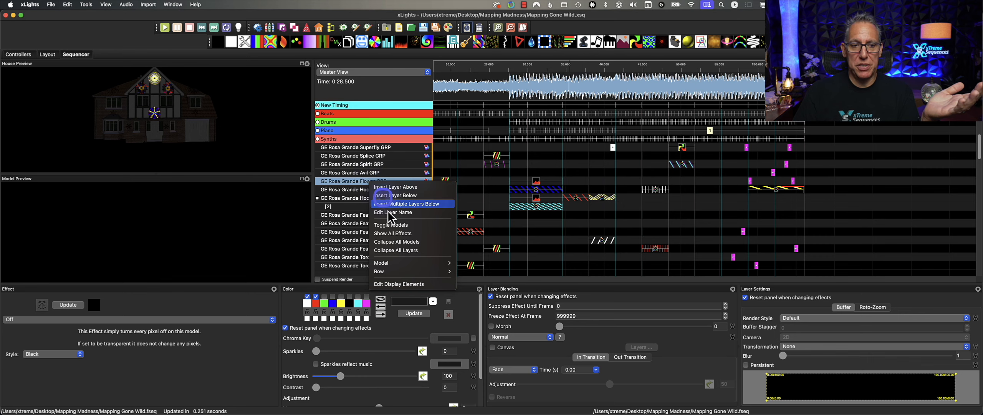
{"action": "left_click", "coordinate": [414, 285]}
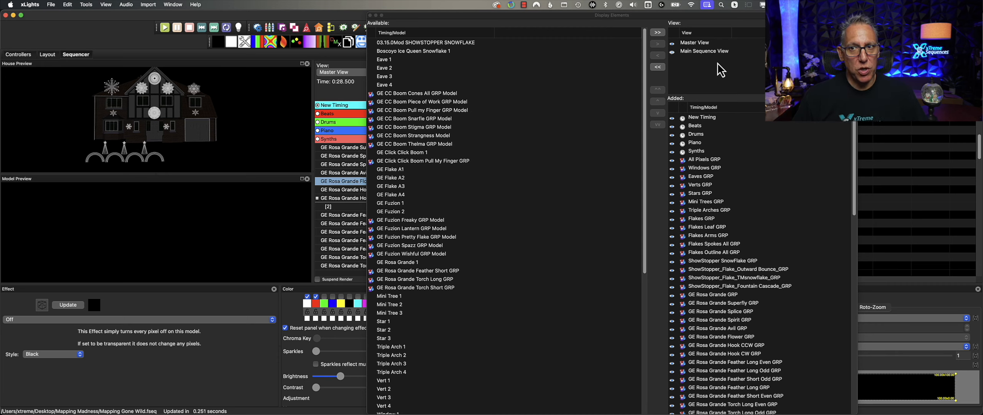
{"action": "left_click", "coordinate": [694, 56]}
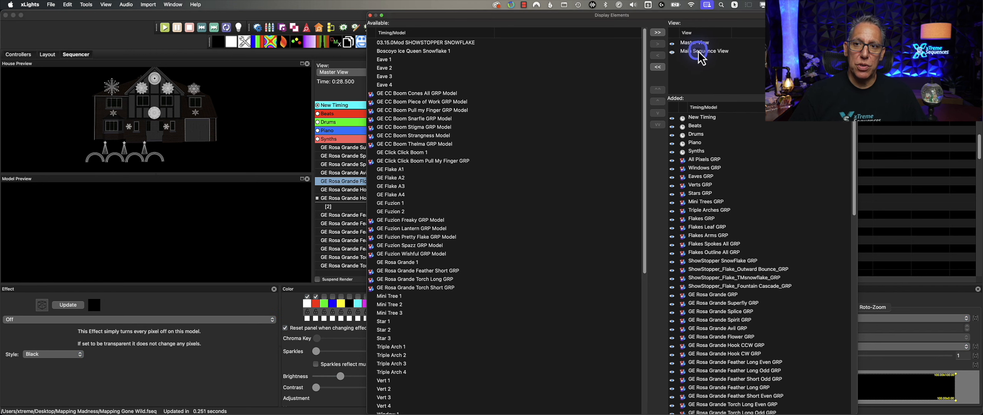
{"action": "left_click", "coordinate": [721, 104]}
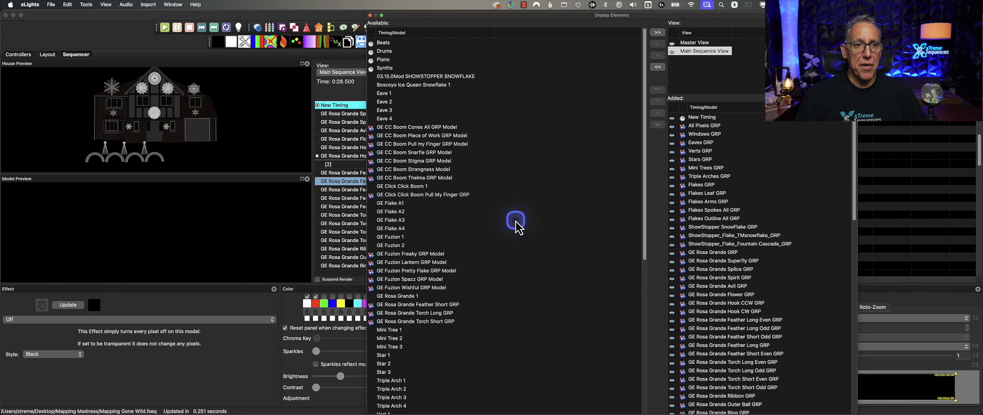
- Add all xTreme Boscoyo Ice Queen groups, from Arm GRP through Torch GRP, to Main Sequence View directly below ShowStopper_Flake_Fountain Cascade_GRP
{"action": "scroll", "coordinate": [518, 228], "scroll_direction": "down", "scroll_amount": 8}
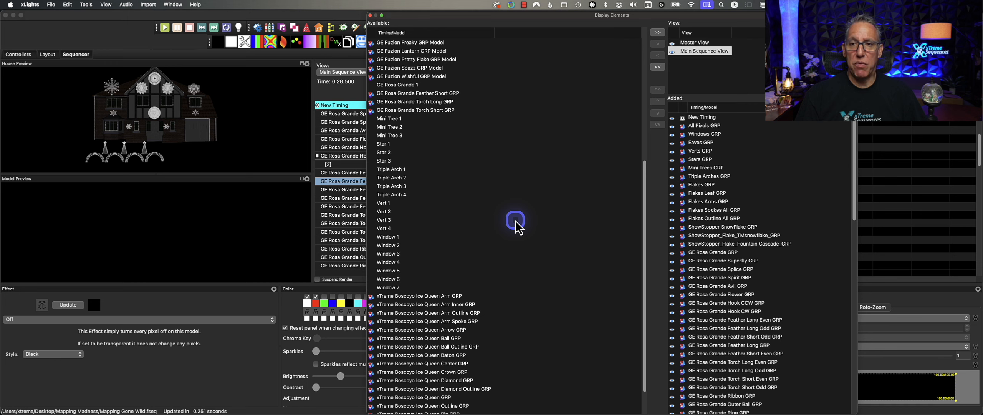
{"action": "scroll", "coordinate": [518, 229], "scroll_direction": "down", "scroll_amount": 2}
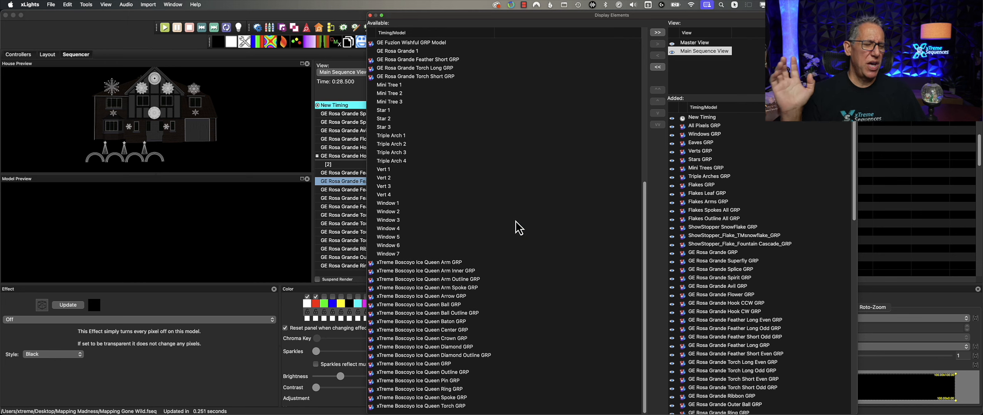
{"action": "left_click", "coordinate": [516, 220]}
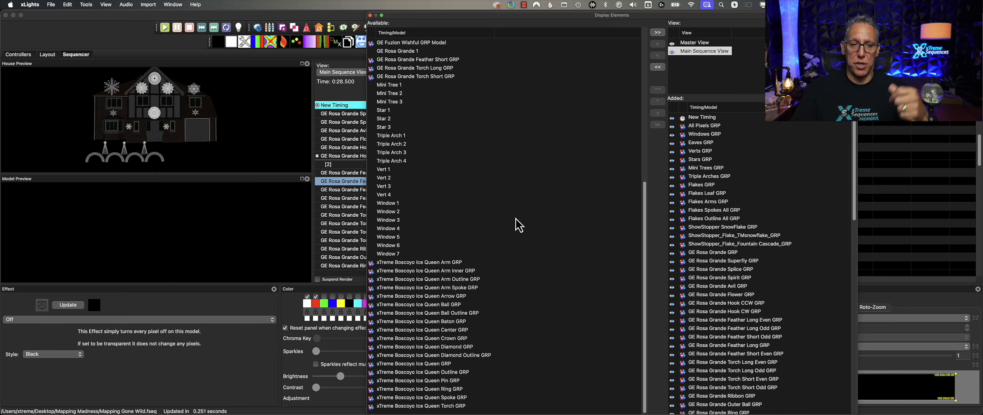
{"action": "left_click", "coordinate": [439, 262]}
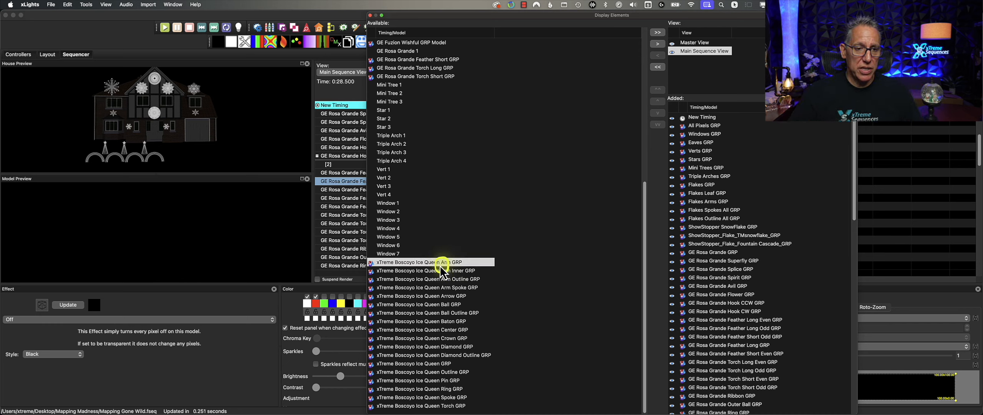
{"action": "left_click", "coordinate": [403, 406], "text": "shift"}
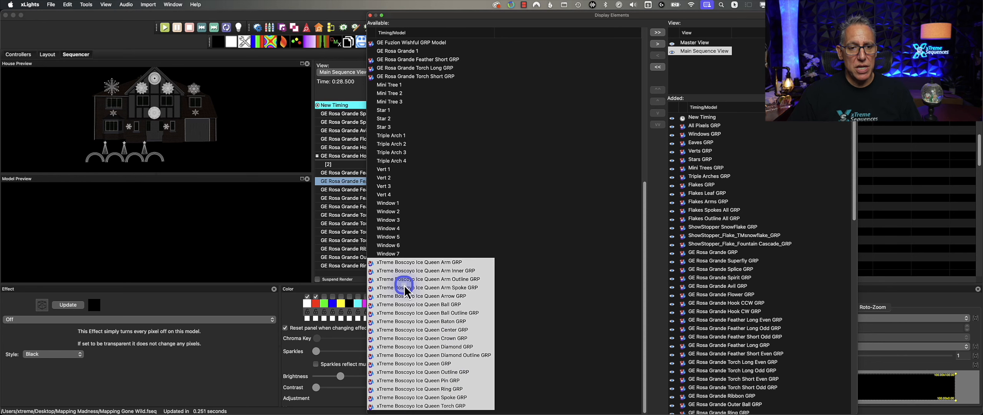
{"action": "left_click_drag", "start_coordinate": [404, 272], "coordinate": [723, 254]}
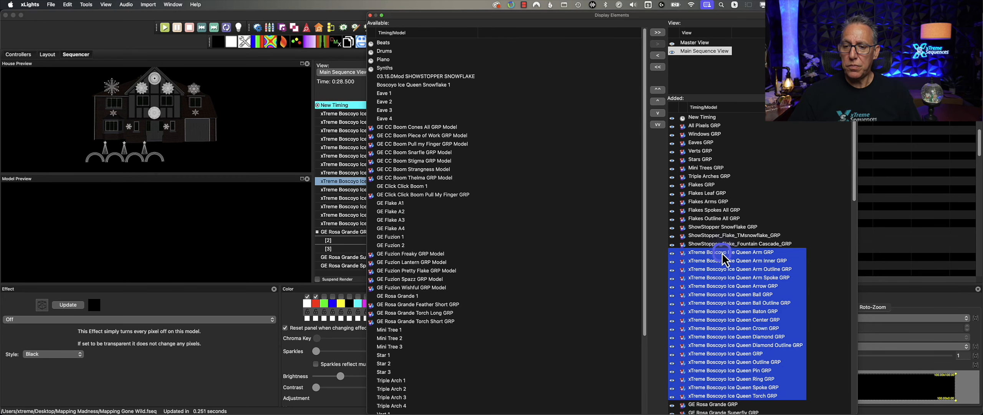
- Move xTreme Boscoyo Ice Queen GRP above xTreme Boscoyo Ice Queen Arm GRP in Main Sequence View
{"action": "left_click", "coordinate": [724, 277]}
{"action": "left_click", "coordinate": [722, 353]}
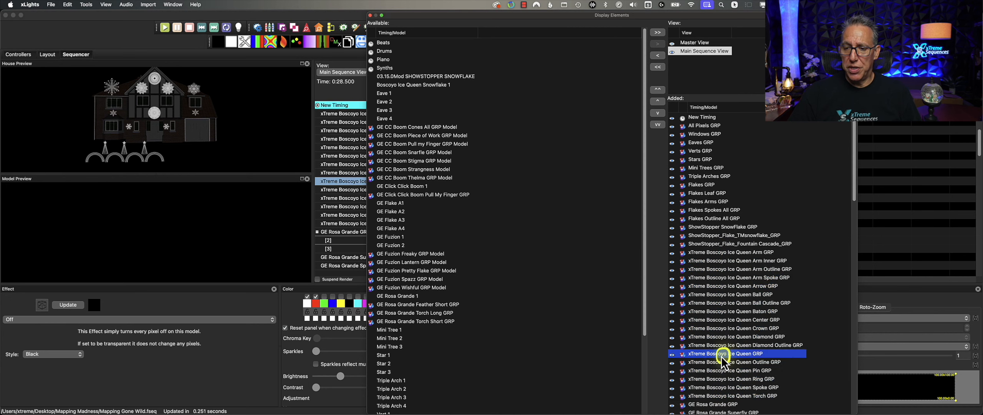
{"action": "left_click_drag", "start_coordinate": [721, 355], "coordinate": [726, 252]}
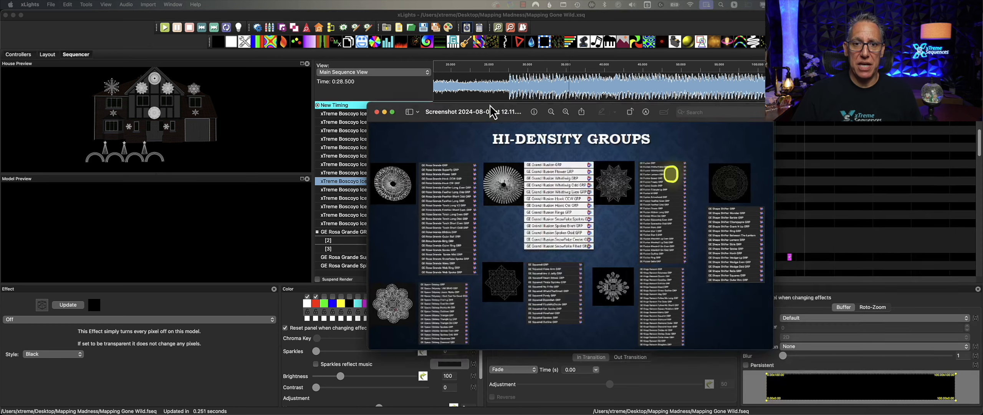
- Examine the group order in the Hi-Density Groups screenshot, then move it away from the sequencer
{"action": "left_click_drag", "start_coordinate": [482, 112], "coordinate": [442, 66]}
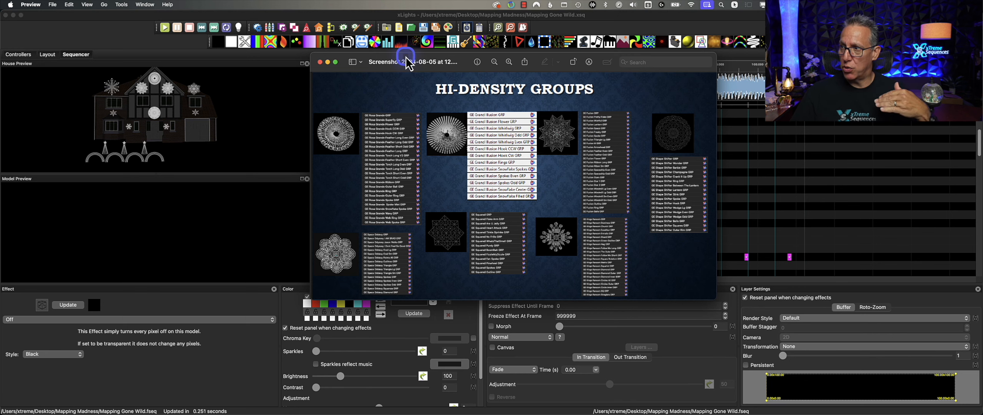
{"action": "left_click_drag", "start_coordinate": [405, 57], "coordinate": [982, 269]}
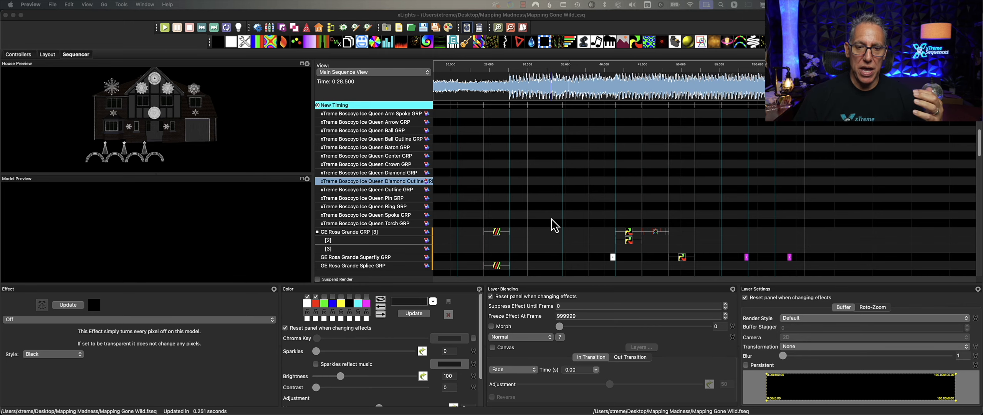
{"action": "left_click", "coordinate": [404, 164]}
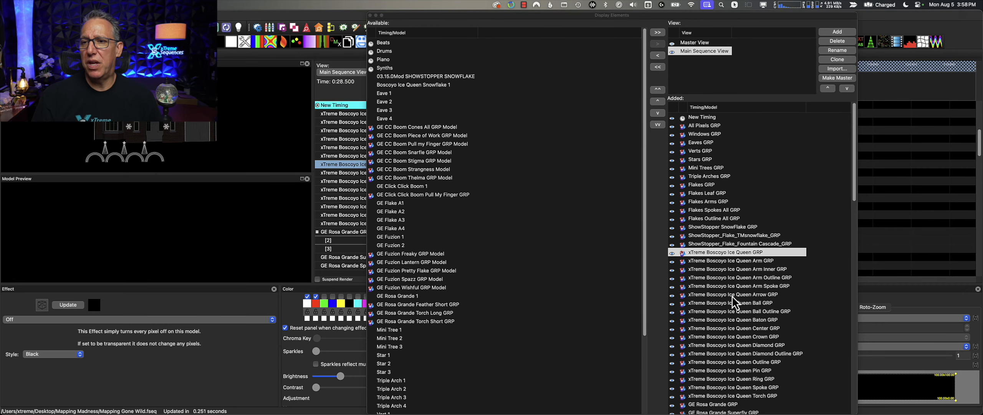
- Import xTreme Sequence View from the layout file xlights_rgbeffects.xml in the desktop's Psycho Boscoyo HD Add-On folder
{"action": "left_click", "coordinate": [832, 68]}
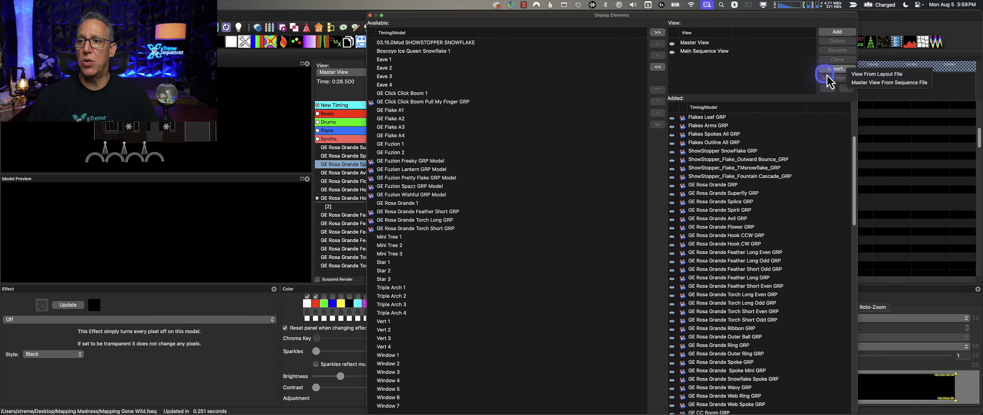
{"action": "left_click", "coordinate": [859, 73]}
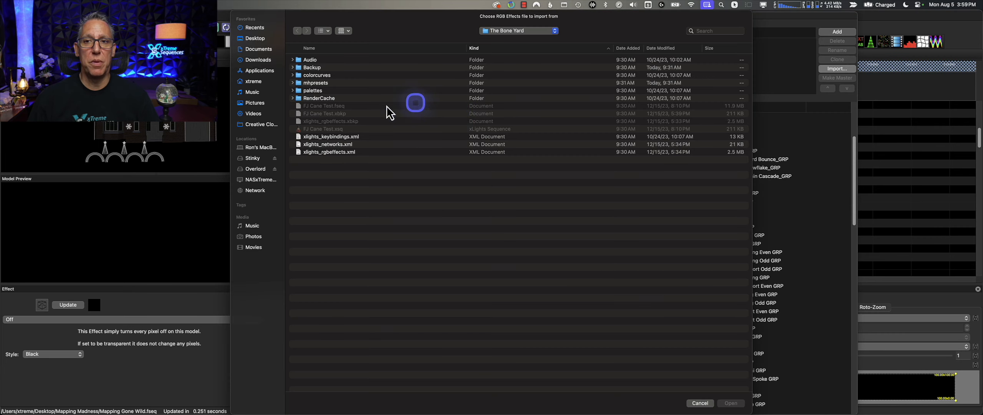
{"action": "left_click", "coordinate": [255, 39]}
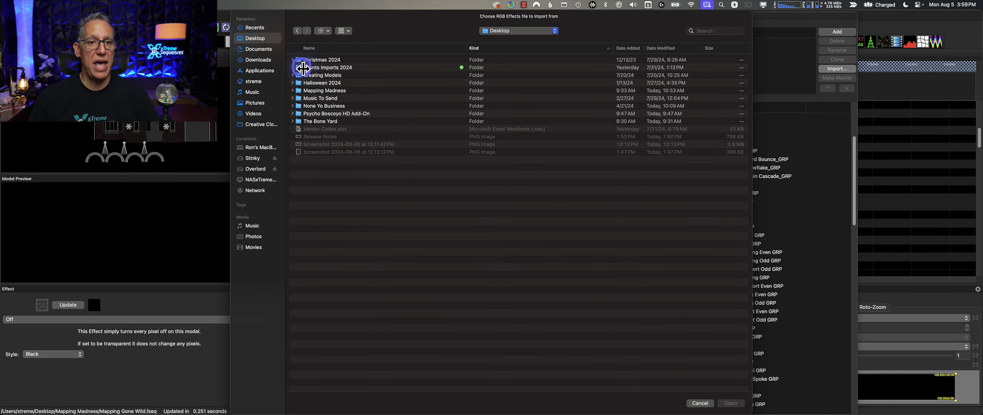
{"action": "double_click", "coordinate": [330, 114]}
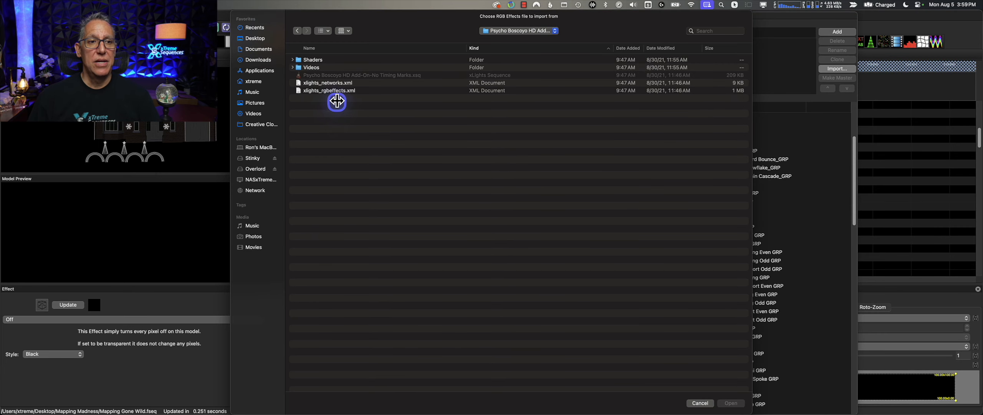
{"action": "left_click", "coordinate": [345, 91]}
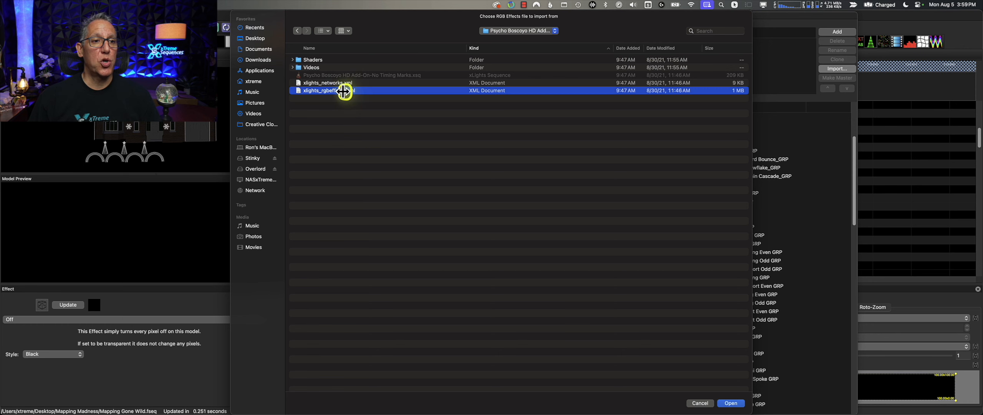
{"action": "left_click", "coordinate": [741, 404]}
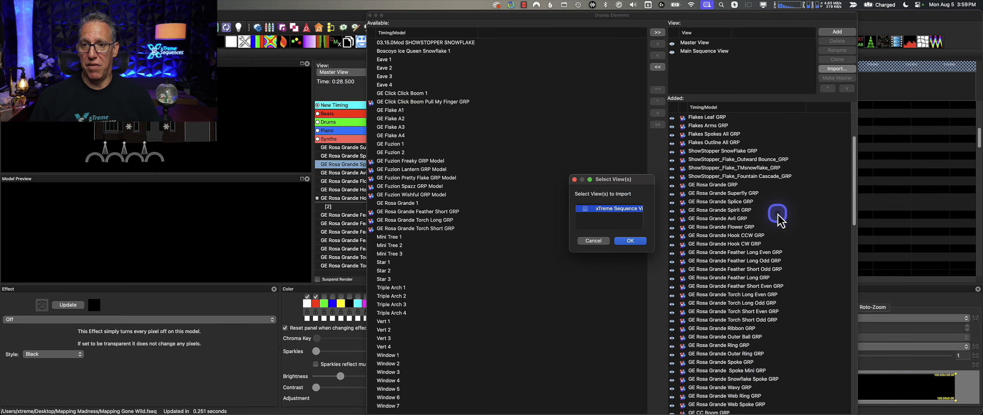
{"action": "left_click", "coordinate": [632, 240]}
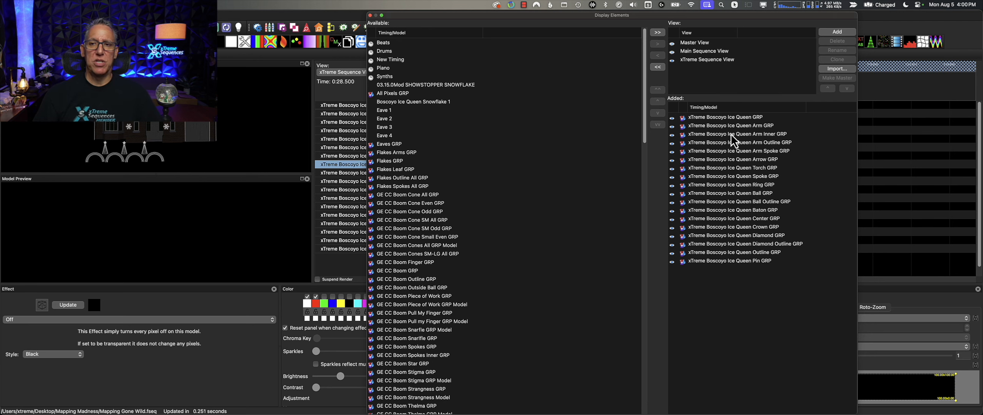
- Sort all xTreme Boscoyo Ice Queen groups in xTreme Sequence View the same as the current Master View
{"action": "left_click", "coordinate": [704, 51]}
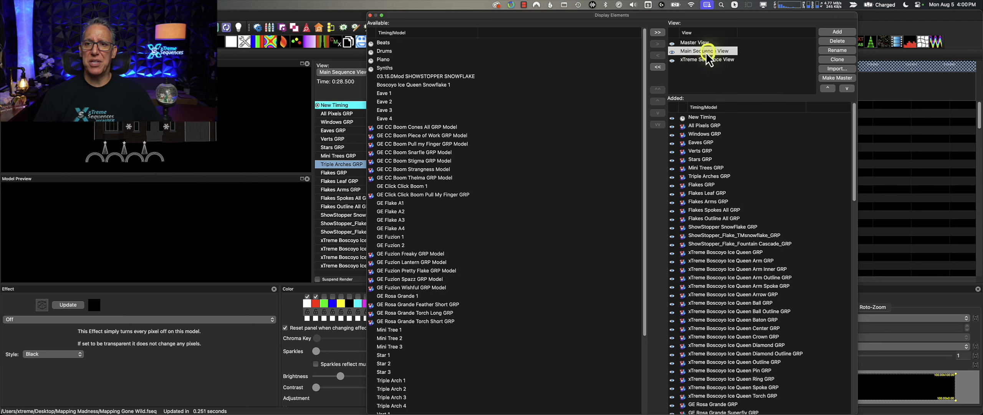
{"action": "left_click", "coordinate": [706, 59]}
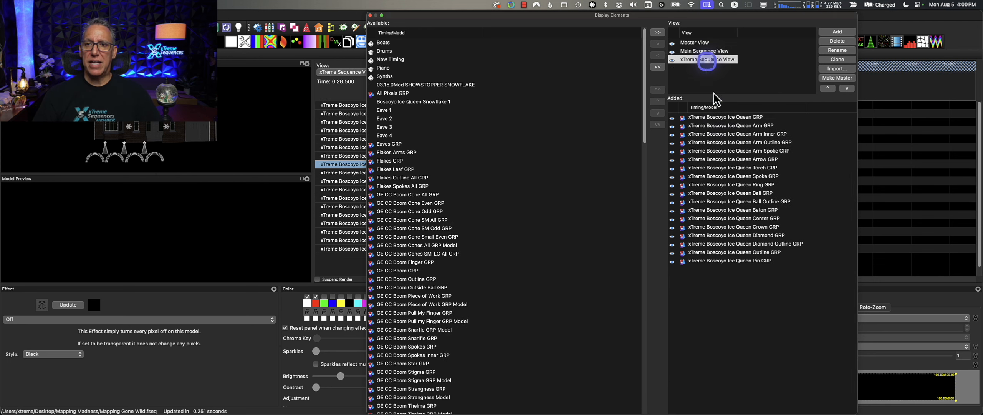
{"action": "left_click", "coordinate": [726, 119]}
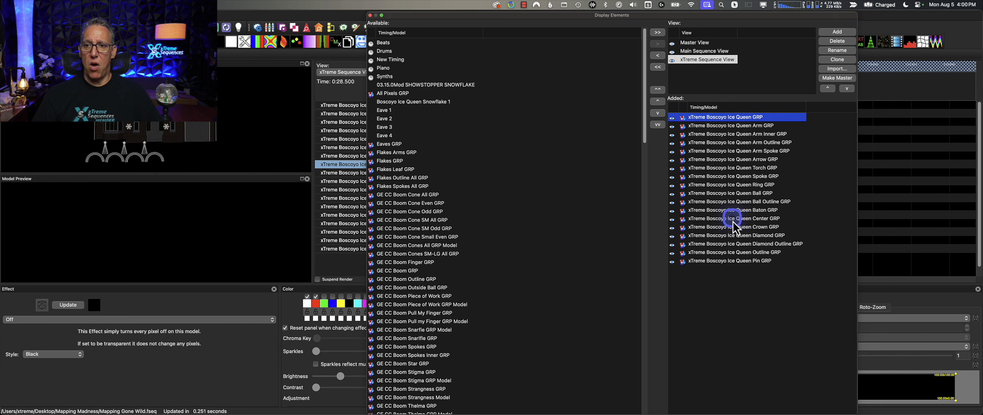
{"action": "left_click", "coordinate": [728, 261], "text": "shift"}
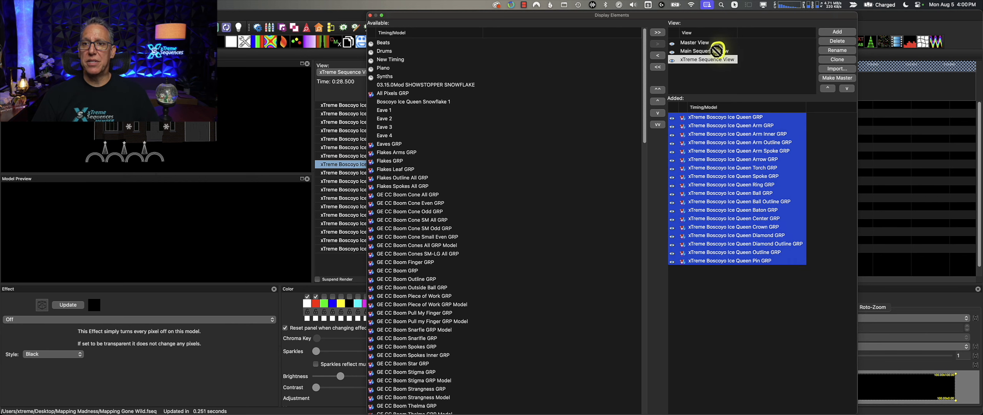
{"action": "right_click", "coordinate": [734, 134]}
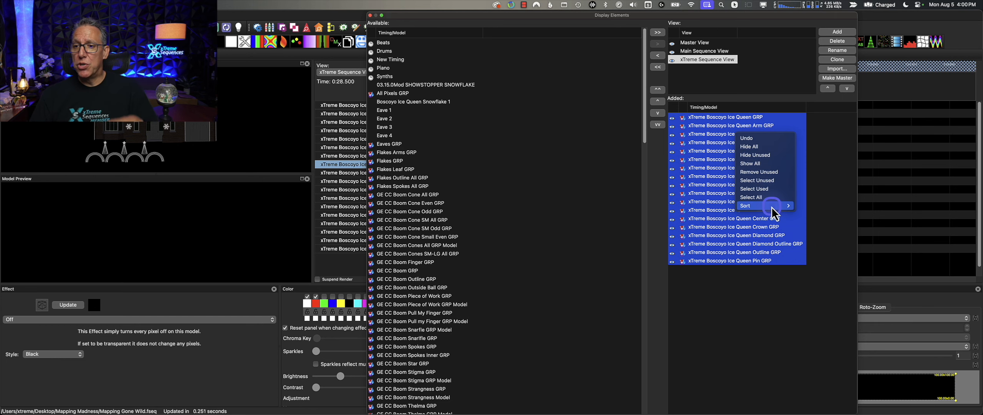
{"action": "mouse_move", "coordinate": [771, 206]}
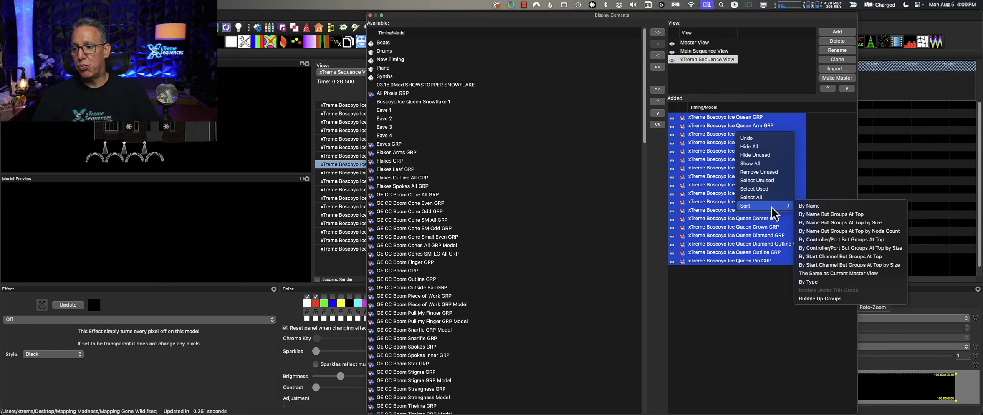
{"action": "left_click", "coordinate": [828, 273]}
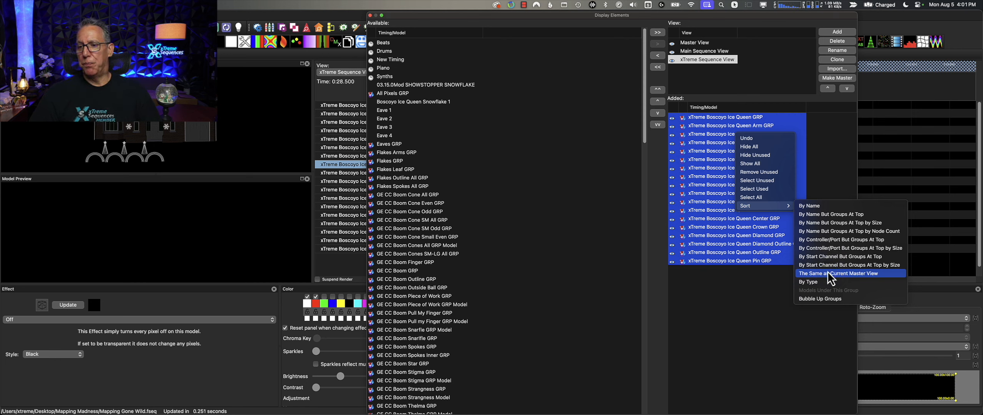
{"action": "left_click", "coordinate": [828, 272]}
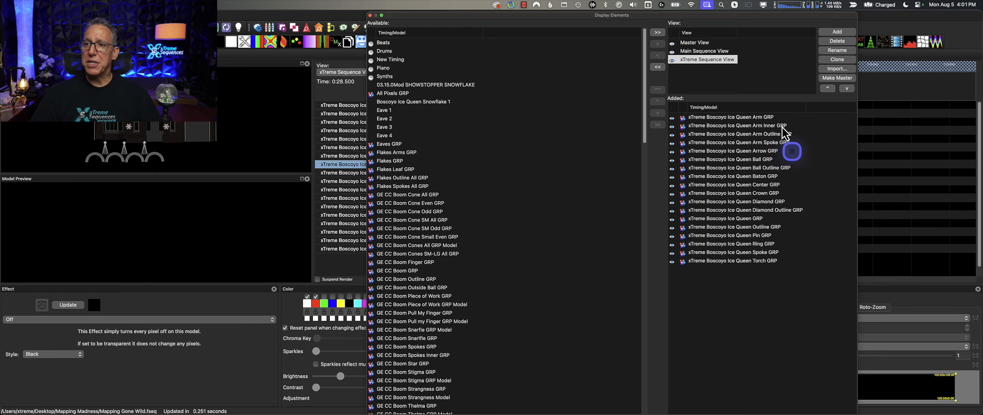
- Delete xTreme Sequence View from the list of views
{"action": "left_click", "coordinate": [723, 102]}
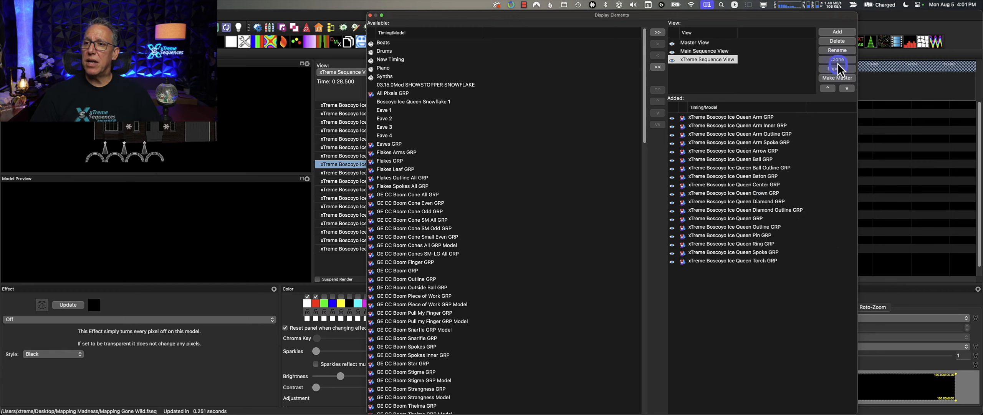
{"action": "left_click", "coordinate": [836, 41]}
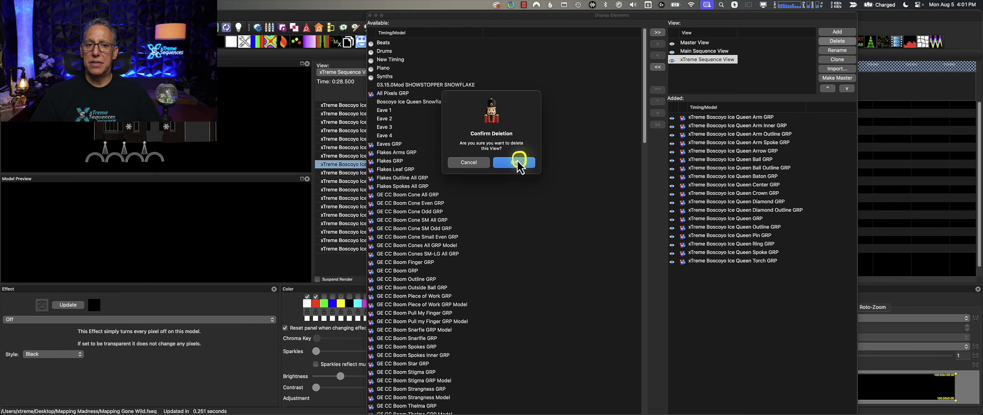
{"action": "left_click", "coordinate": [519, 163]}
- Import xTreme Sequence View again from xlights_rgbeffects.xml in the Psycho Boscoyo HD Add-On folder
{"action": "left_click", "coordinate": [836, 69]}
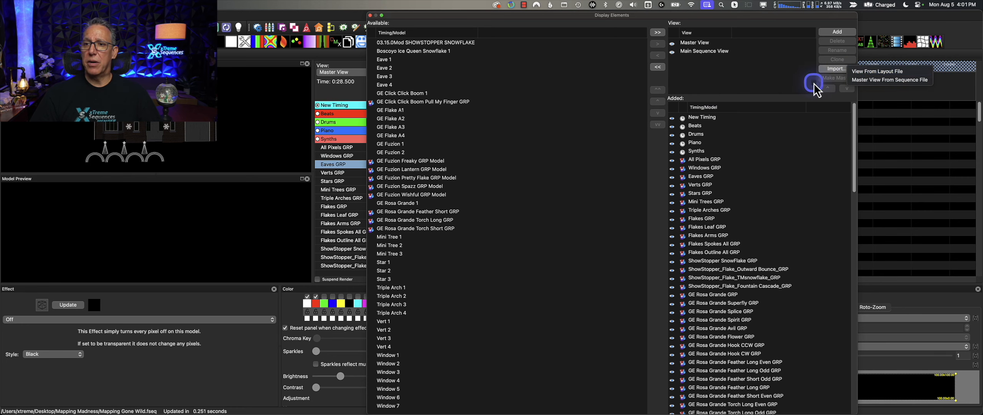
{"action": "left_click", "coordinate": [875, 72]}
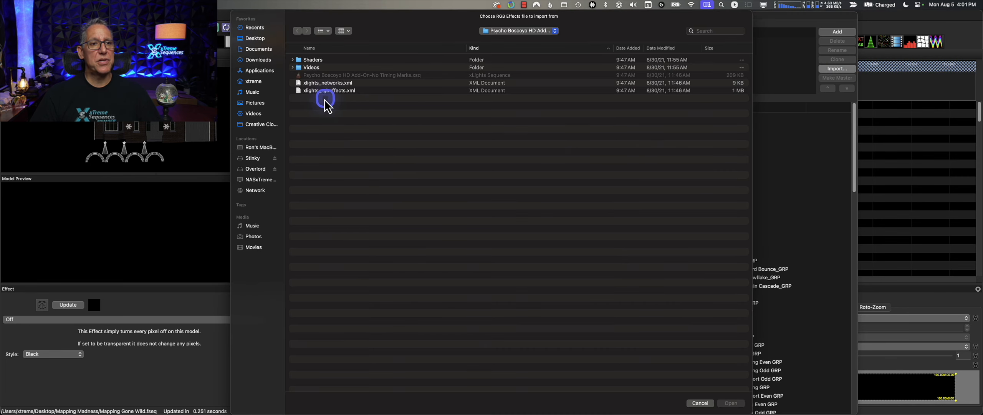
{"action": "left_click", "coordinate": [327, 91]}
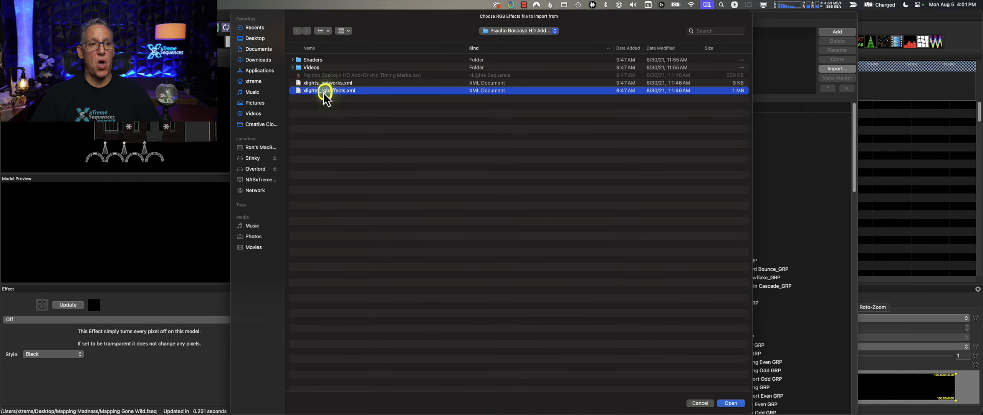
{"action": "left_click", "coordinate": [730, 402]}
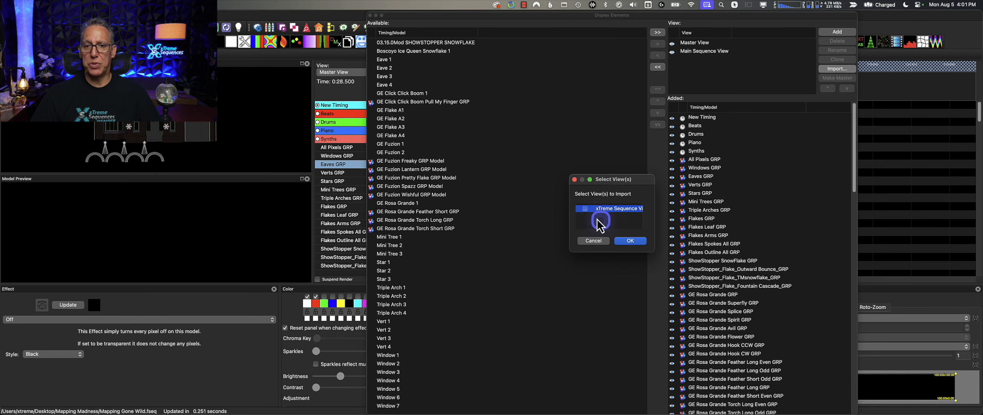
{"action": "left_click", "coordinate": [585, 208]}
{"action": "left_click", "coordinate": [630, 240]}
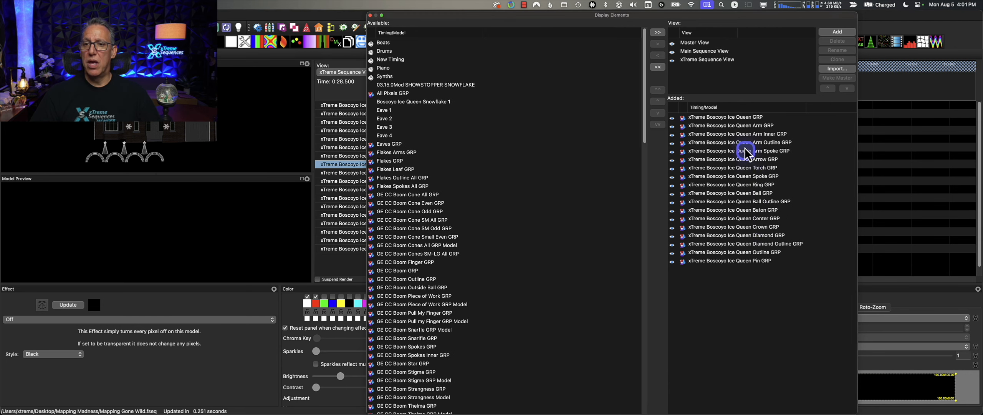
- Remove all xTreme Boscoyo Ice Queen groups from xTreme Sequence View
{"action": "left_click", "coordinate": [715, 116]}
{"action": "left_click", "coordinate": [727, 261], "text": "shift"}
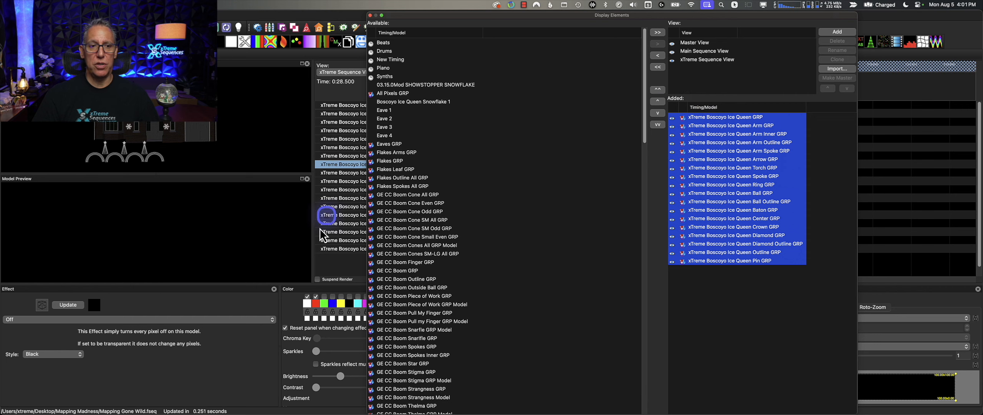
{"action": "scroll", "coordinate": [432, 312], "scroll_direction": "down", "scroll_amount": 20}
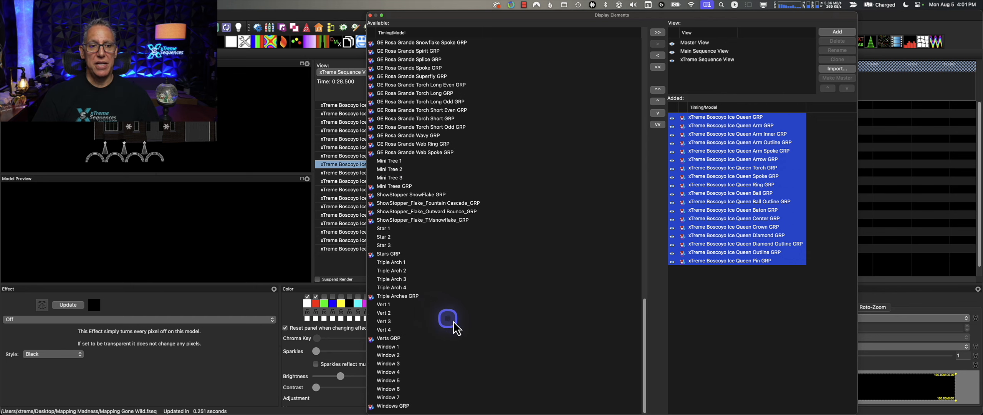
{"action": "scroll", "coordinate": [480, 326], "scroll_direction": "up", "scroll_amount": 10}
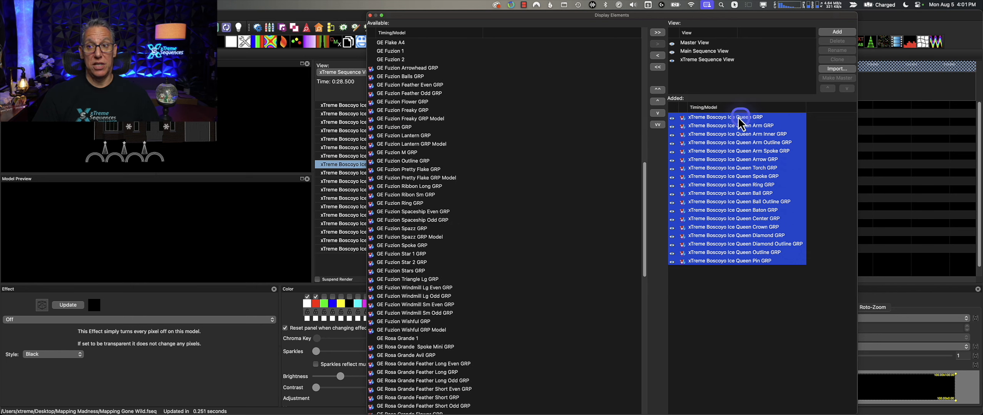
{"action": "key", "text": "Delete"}
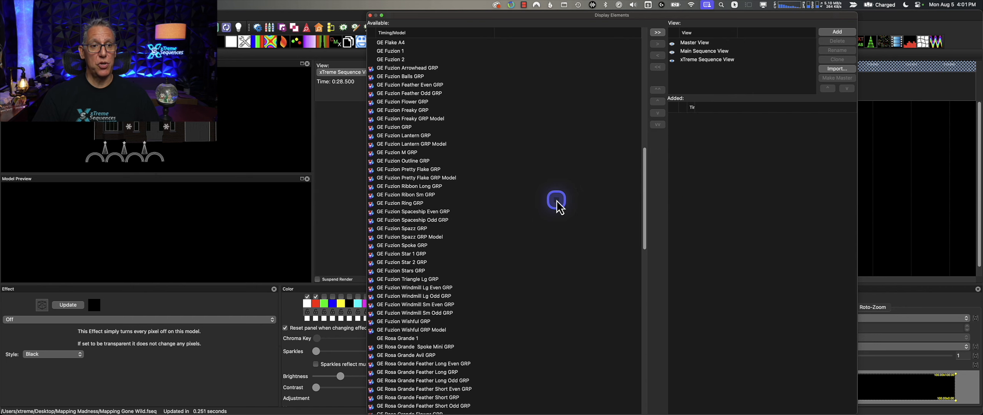
{"action": "scroll", "coordinate": [447, 327], "scroll_direction": "down", "scroll_amount": 10}
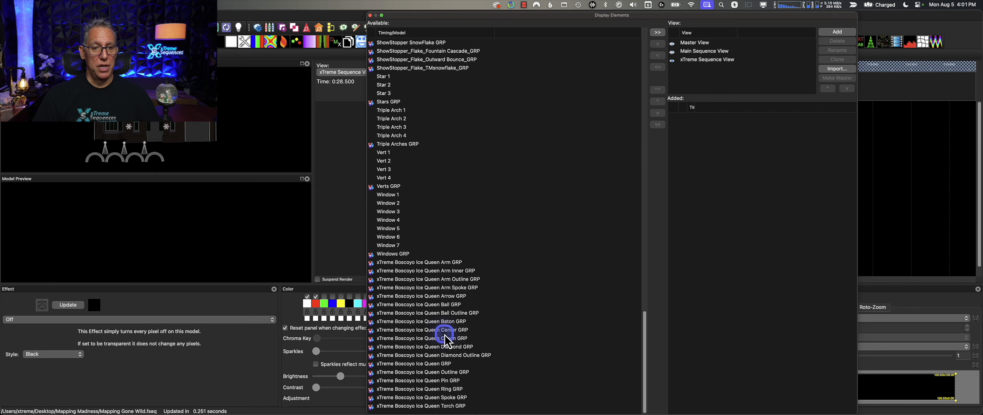
{"action": "left_click", "coordinate": [417, 264]}
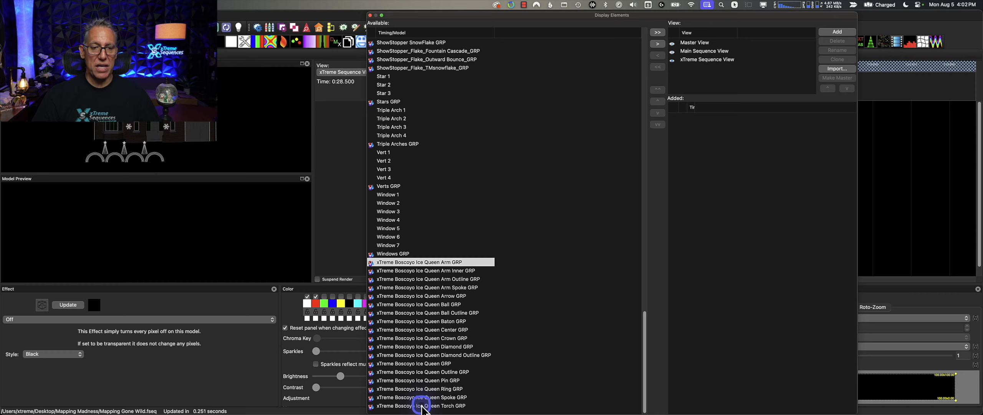
- Delete xTreme Sequence View, switch to Main Sequence View and close the display elements window
{"action": "left_click", "coordinate": [708, 60]}
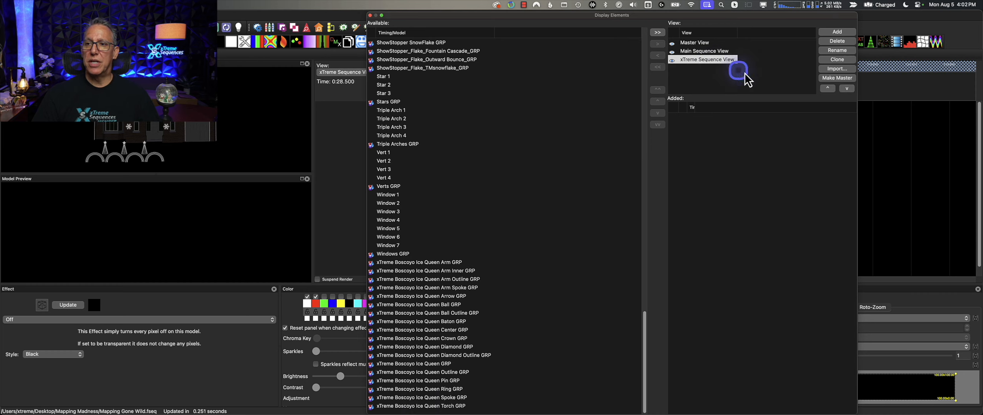
{"action": "left_click", "coordinate": [837, 41]}
{"action": "left_click", "coordinate": [516, 163]}
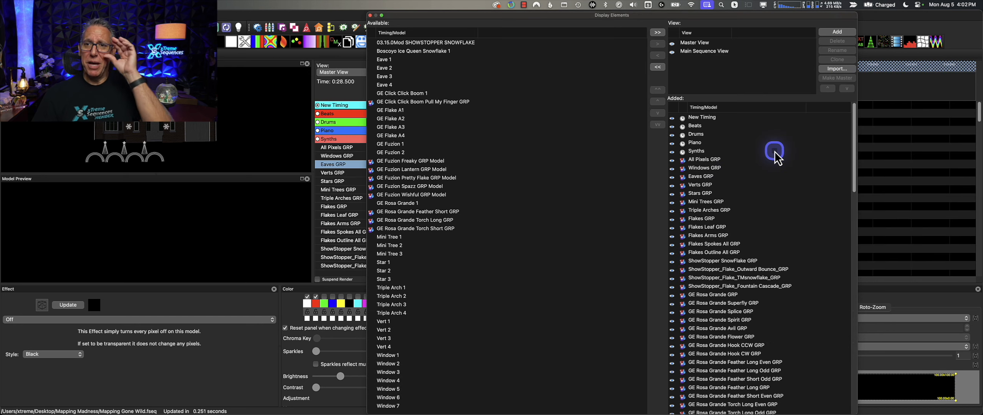
{"action": "left_click", "coordinate": [705, 51]}
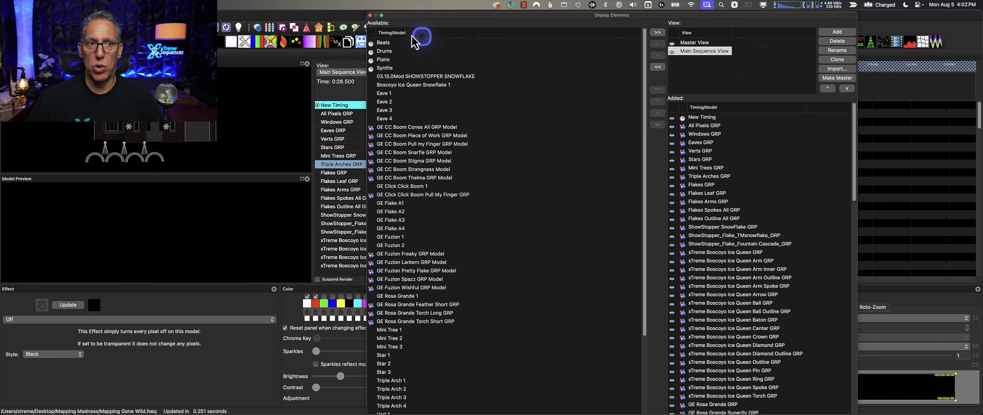
{"action": "left_click", "coordinate": [369, 15]}
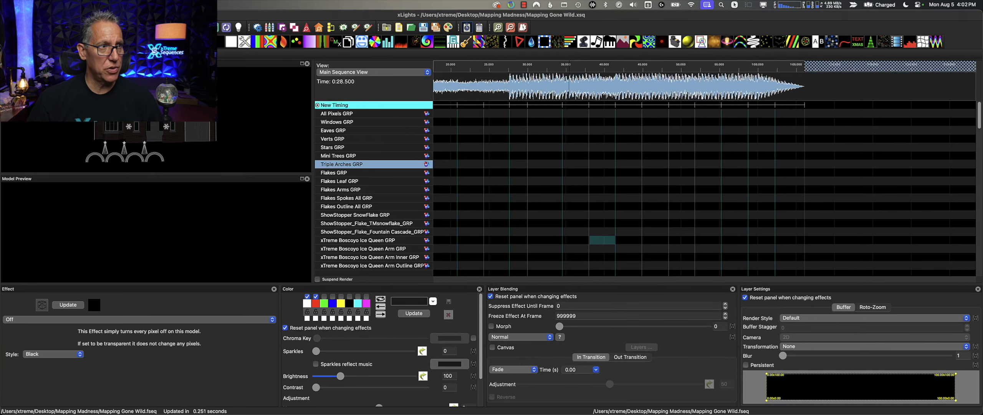
- Examine the GE Click Click Boom 1 model in the house layout and return to the sequencer
{"action": "left_click", "coordinate": [48, 54]}
{"action": "left_click", "coordinate": [140, 398]}
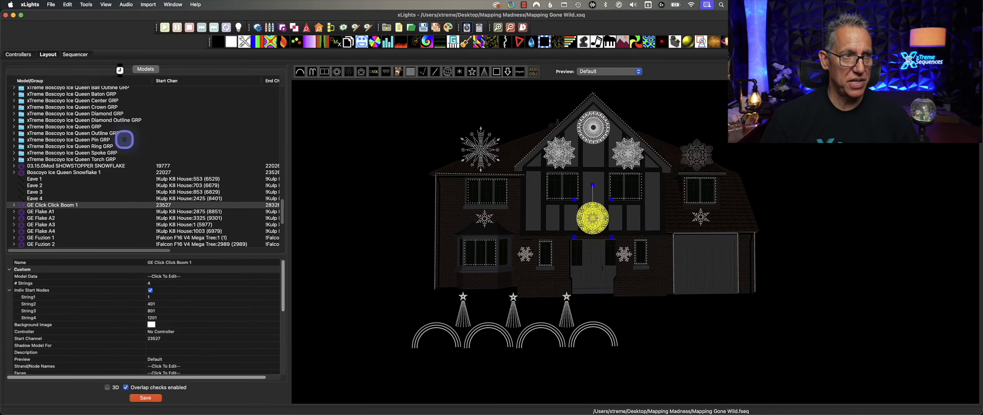
{"action": "left_click", "coordinate": [83, 55]}
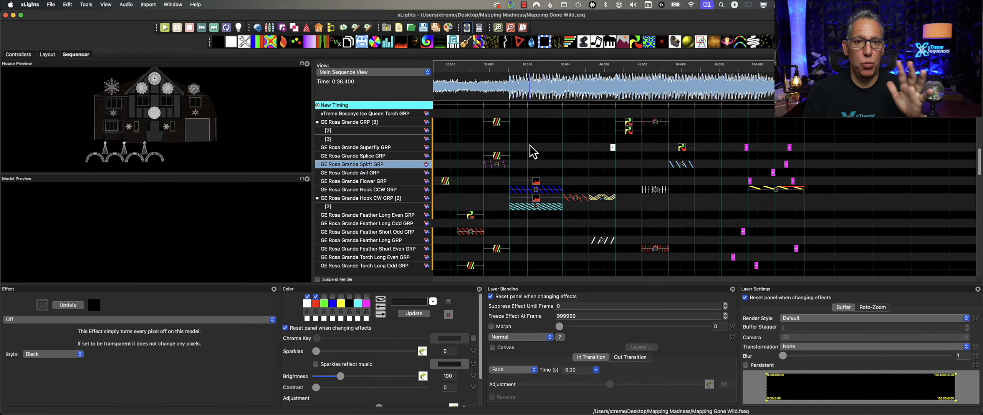
- Copy the effects on all three layers of GE Rosa Grande GRP and place timeline tag 1 near the first effect
{"action": "scroll", "coordinate": [538, 168], "scroll_direction": "up", "scroll_amount": 3}
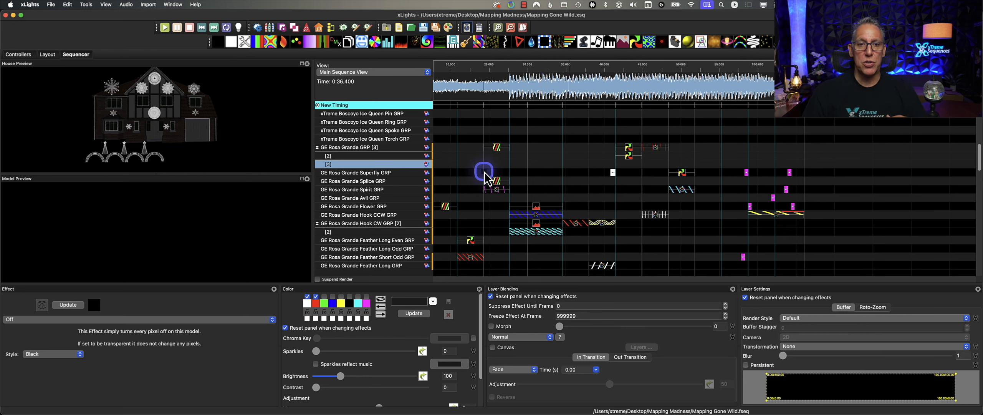
{"action": "left_click_drag", "start_coordinate": [485, 169], "coordinate": [657, 151]}
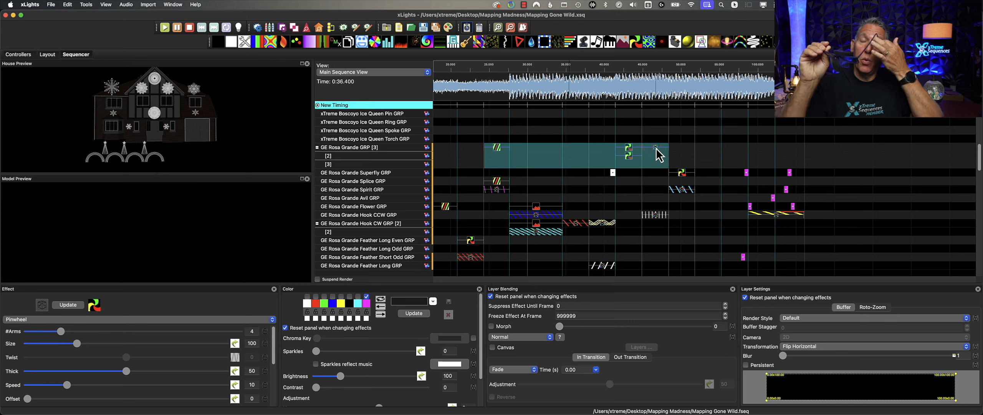
{"action": "left_click", "coordinate": [291, 112]}
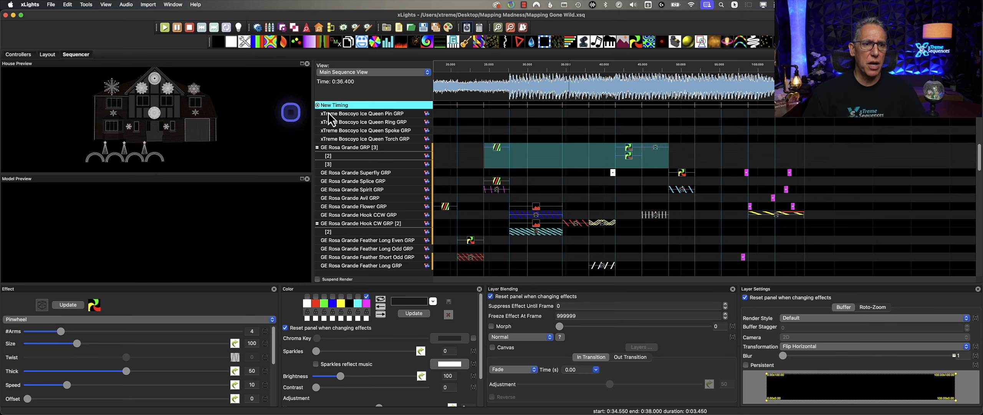
{"action": "left_click", "coordinate": [363, 109]}
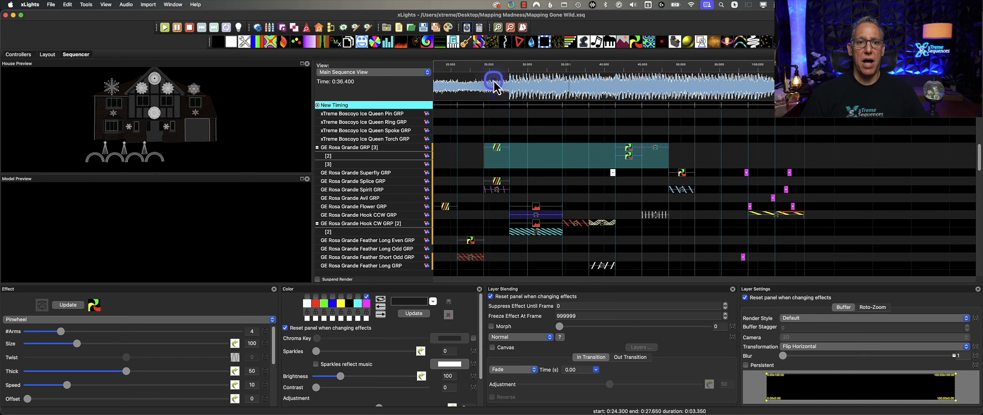
{"action": "right_click", "coordinate": [489, 69]}
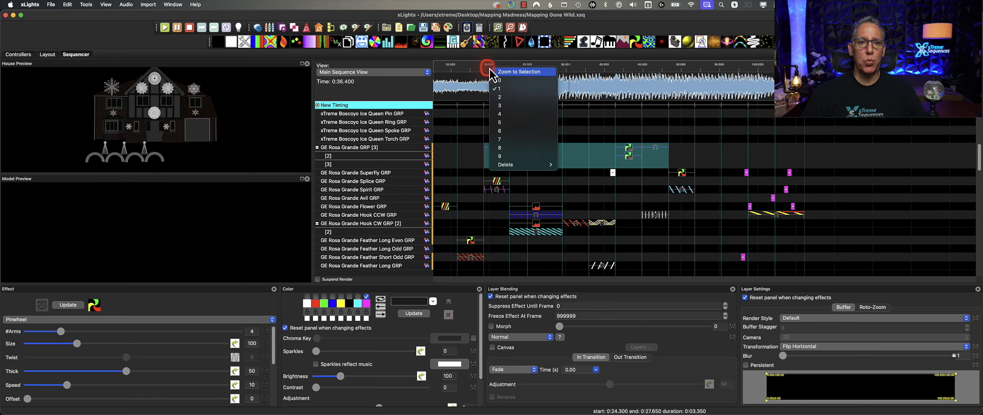
{"action": "left_click", "coordinate": [501, 88]}
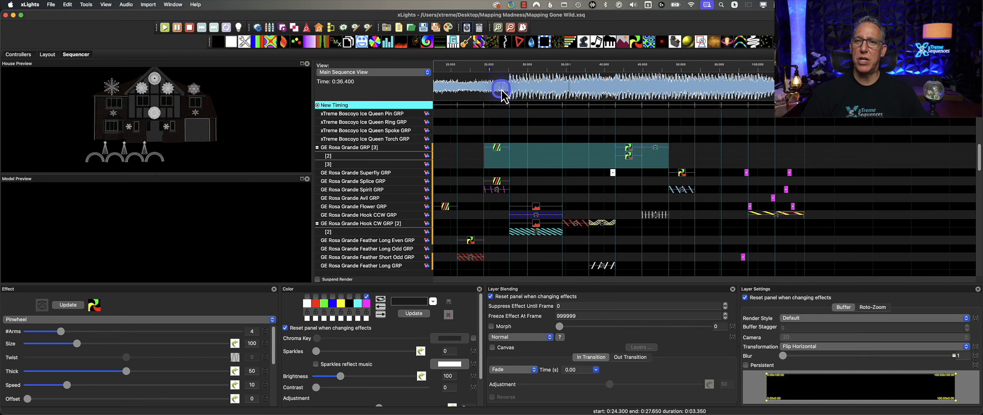
{"action": "left_click", "coordinate": [501, 177]}
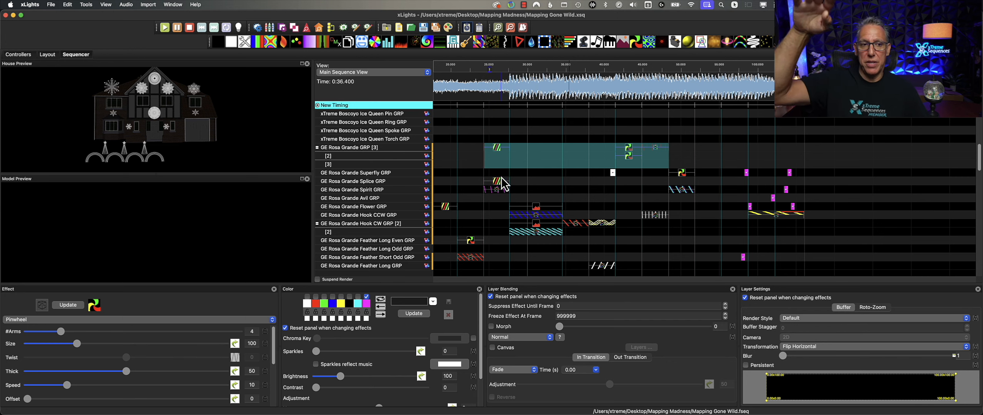
{"action": "left_click", "coordinate": [496, 71]}
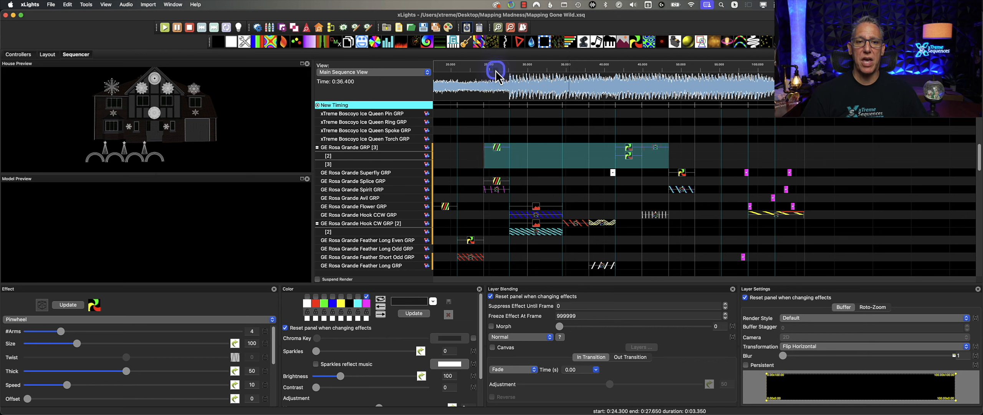
{"action": "left_click", "coordinate": [495, 148]}
- Insert multiple layers below xTreme Boscoyo Ice Queen GRP so that it has three layers
{"action": "scroll", "coordinate": [496, 149], "scroll_direction": "up", "scroll_amount": 4}
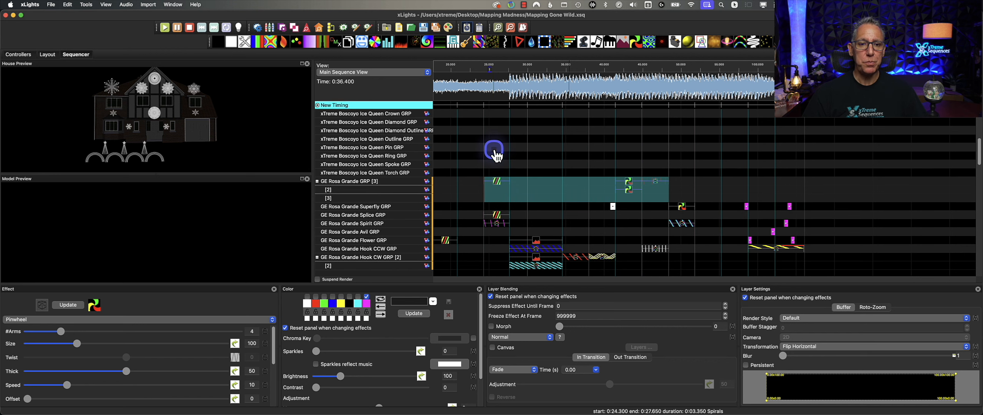
{"action": "scroll", "coordinate": [495, 149], "scroll_direction": "up", "scroll_amount": 7}
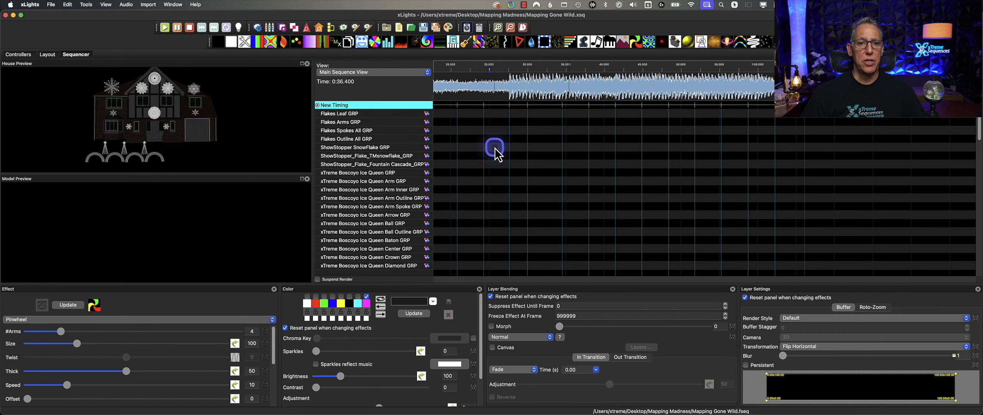
{"action": "scroll", "coordinate": [494, 151], "scroll_direction": "down", "scroll_amount": 2}
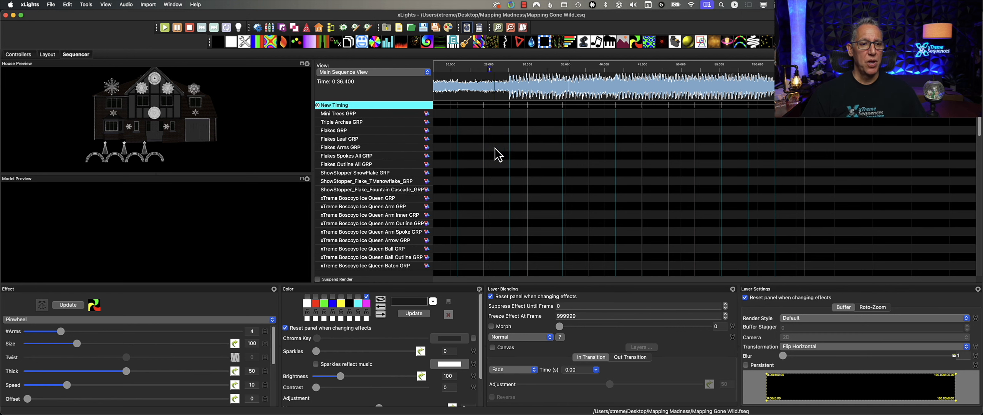
{"action": "left_click", "coordinate": [376, 155]}
{"action": "right_click", "coordinate": [374, 156]}
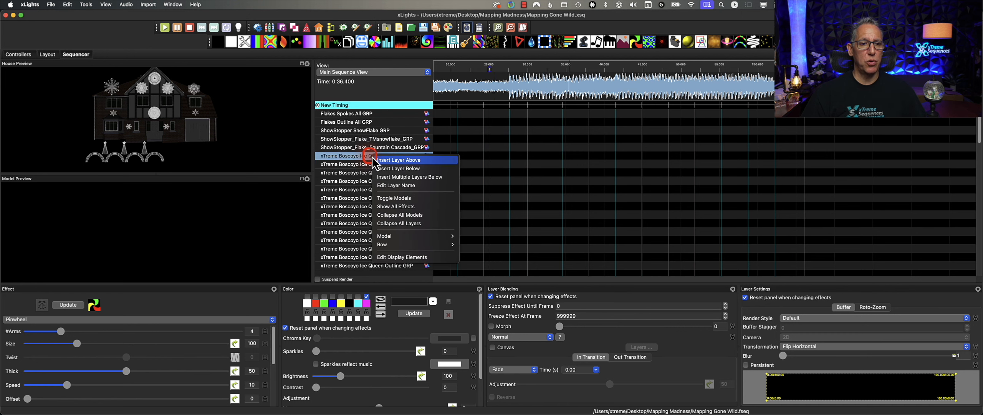
{"action": "left_click", "coordinate": [413, 176]}
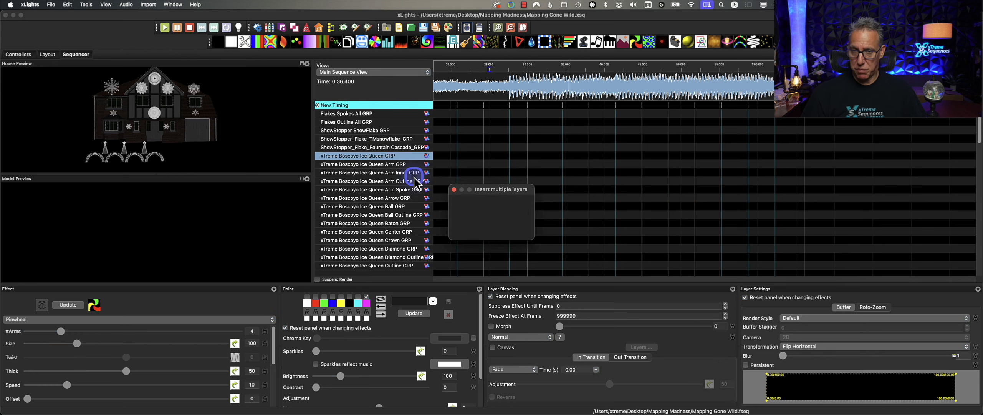
{"action": "key", "text": "Return"}
- Try to paste the copied GE Rosa Grande effects onto xTreme Boscoyo Ice Queen GRP, and undo the paste
{"action": "left_click", "coordinate": [497, 181]}
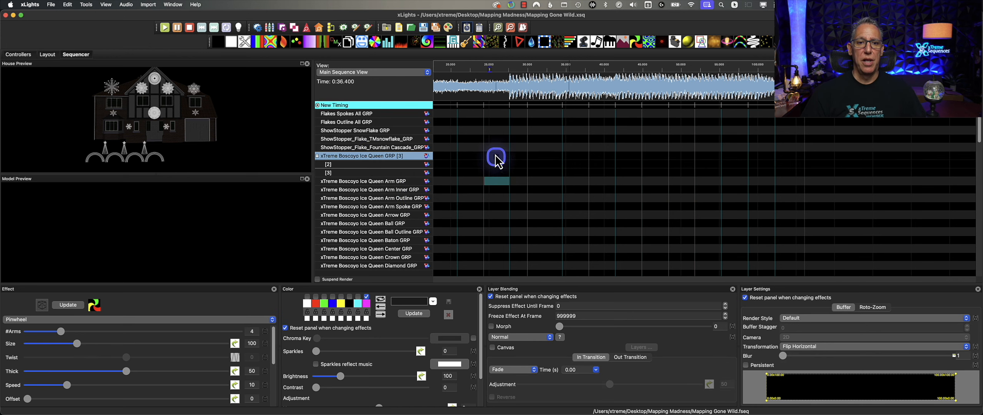
{"action": "left_click", "coordinate": [443, 158]}
{"action": "left_click", "coordinate": [465, 158]}
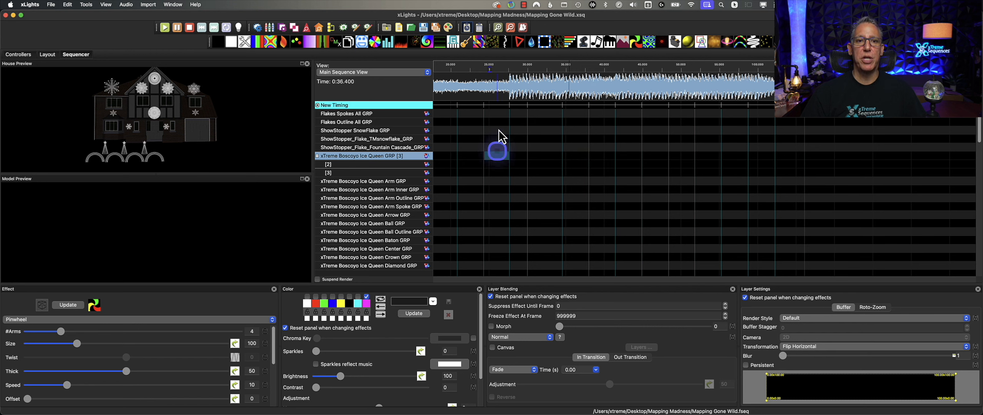
{"action": "left_click", "coordinate": [496, 156]}
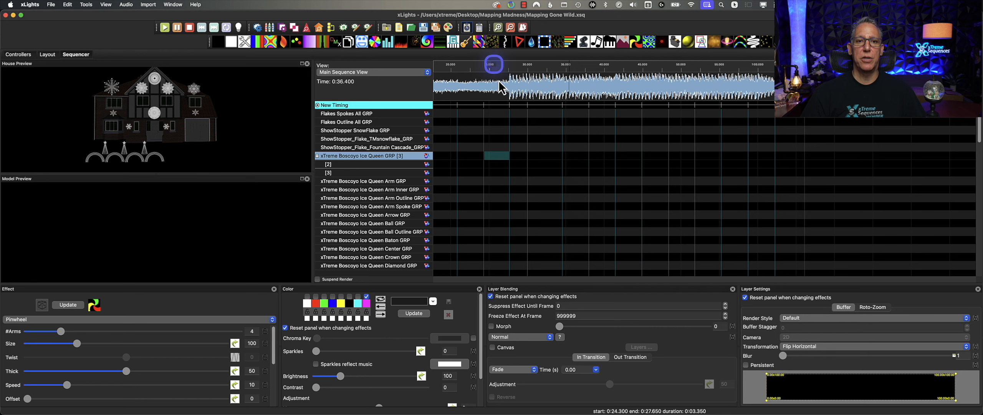
{"action": "right_click", "coordinate": [498, 165]}
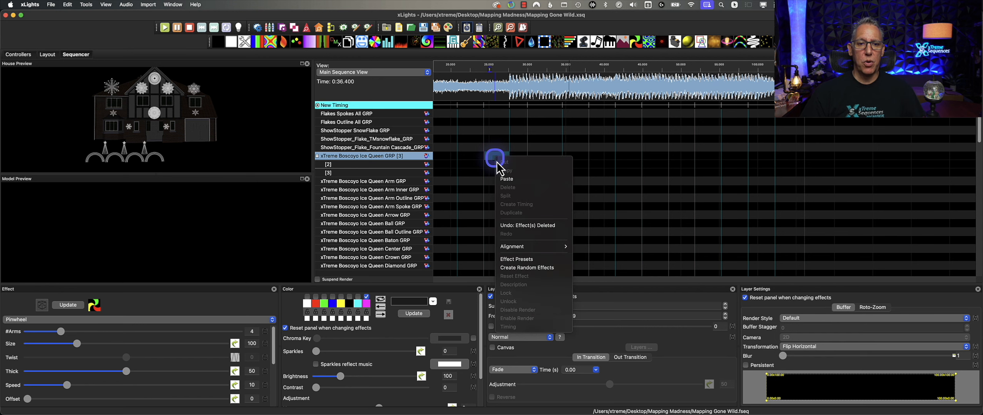
{"action": "left_click", "coordinate": [505, 178]}
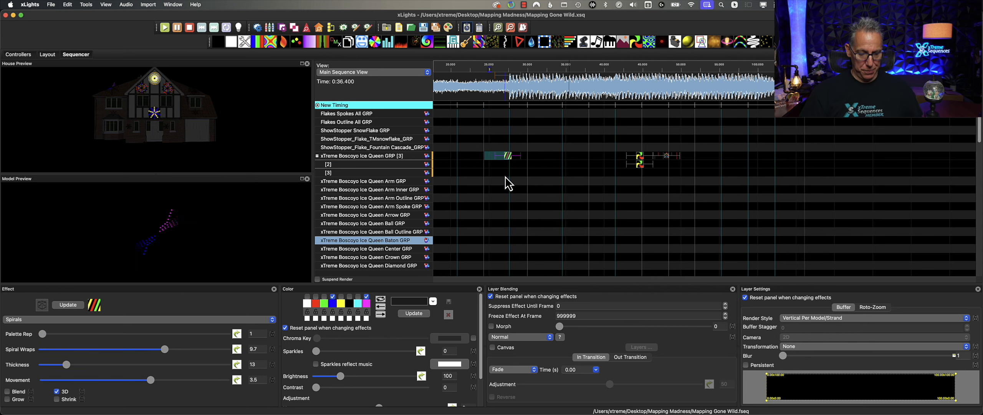
{"action": "key", "text": "super+z"}
- Paste the copied effects onto xTreme Boscoyo Ice Queen GRP again, starting in the timing cell at tag 1
{"action": "left_click", "coordinate": [494, 160]}
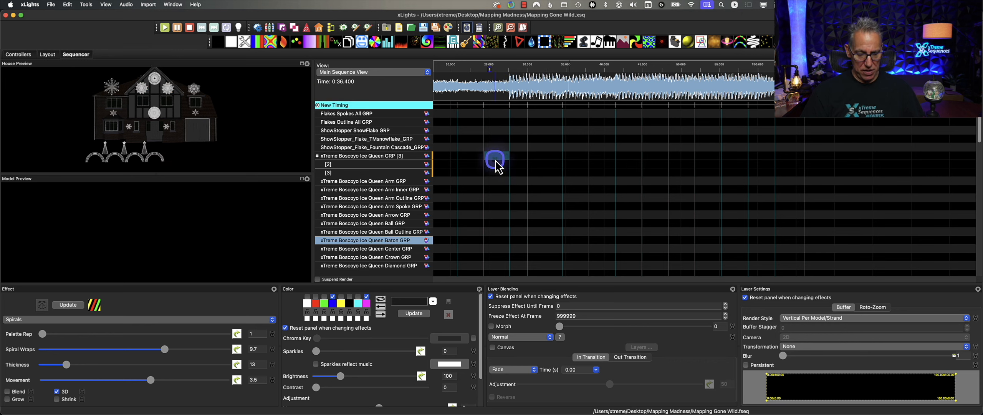
{"action": "key", "text": "super+v"}
{"action": "left_click", "coordinate": [556, 246]}
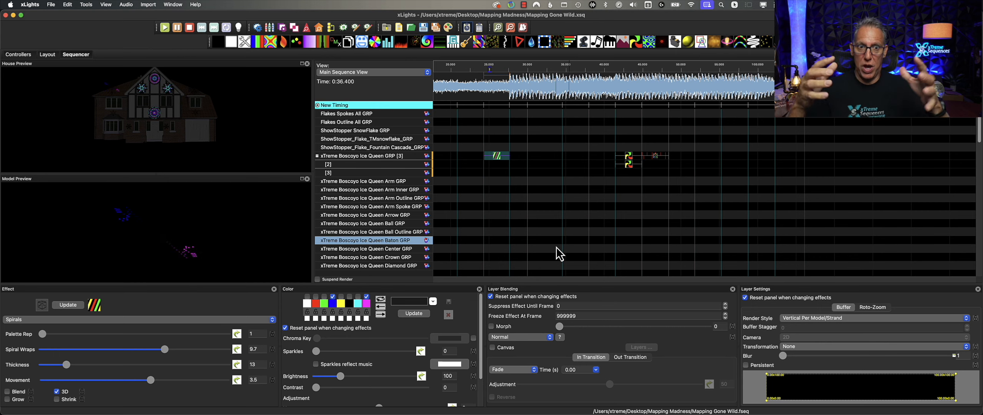
{"action": "left_click", "coordinate": [523, 181]}
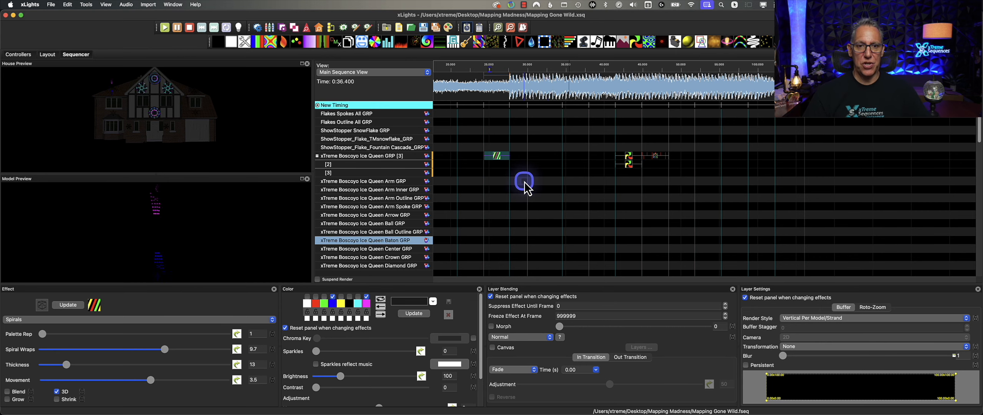
- Delete the pasted effects from the three layers of xTreme Boscoyo Ice Queen GRP
{"action": "left_click_drag", "start_coordinate": [523, 184], "coordinate": [658, 160]}
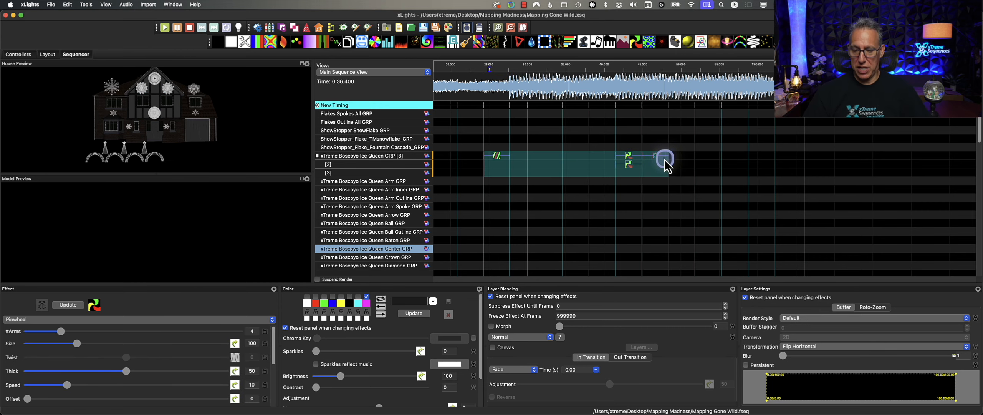
{"action": "left_click", "coordinate": [497, 157]}
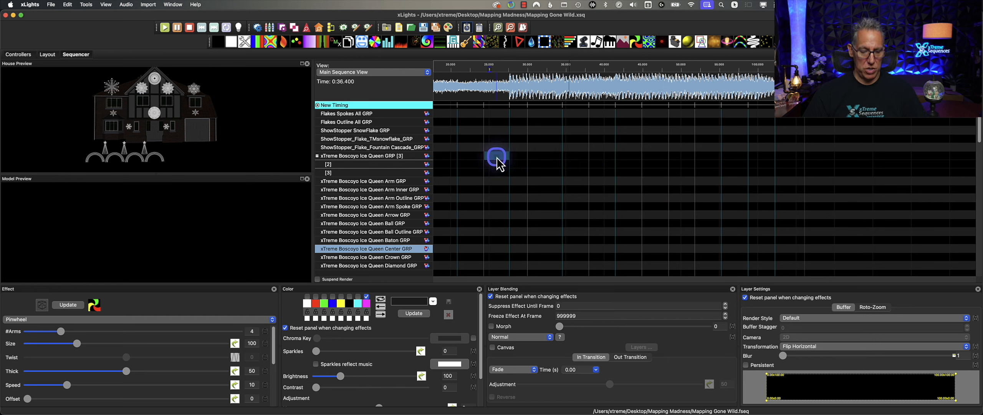
- Paste the copied effects onto xTreme Boscoyo Ice Queen GRP at tag 1, and preview the pasted Spirals, Pinwheel and Single Strand effects
{"action": "key", "text": "super+v"}
{"action": "left_click", "coordinate": [497, 159]}
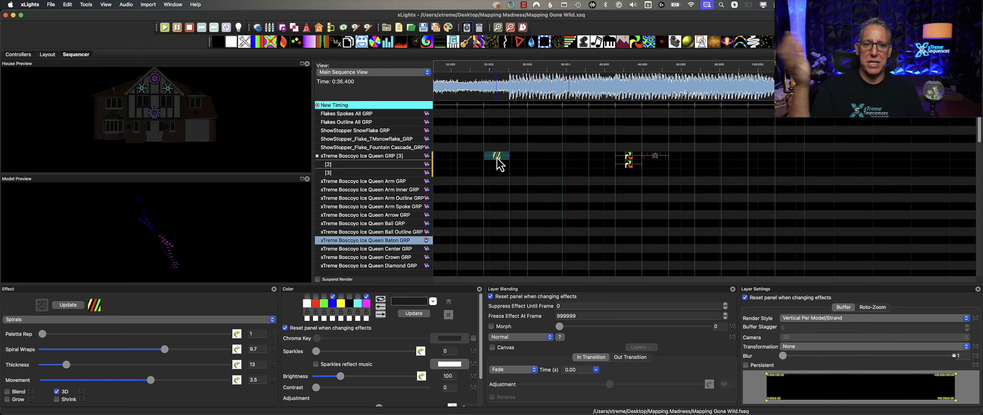
{"action": "left_click", "coordinate": [497, 158]}
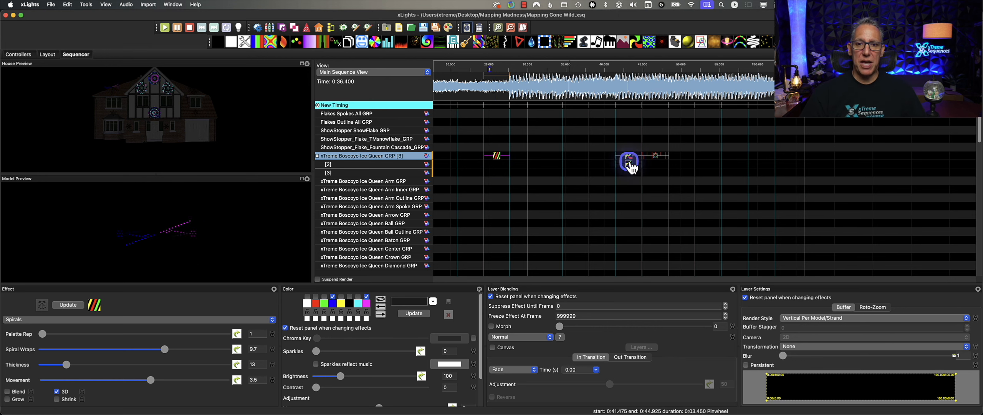
{"action": "left_click", "coordinate": [628, 156]}
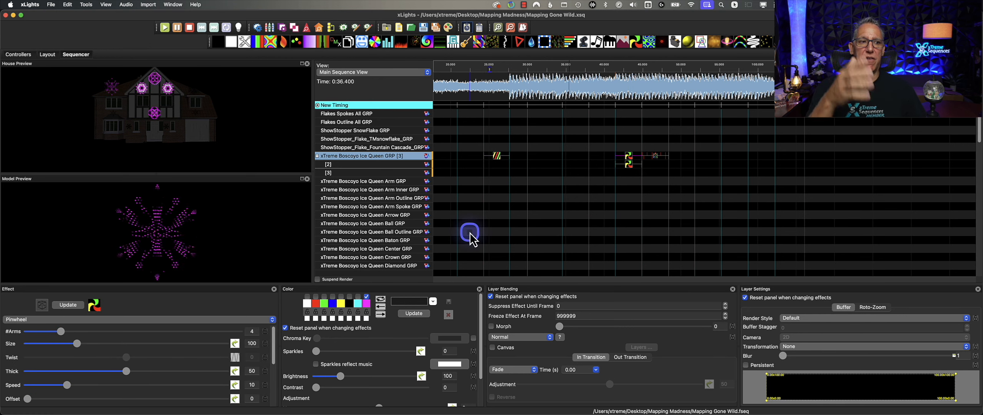
{"action": "left_click", "coordinate": [657, 157]}
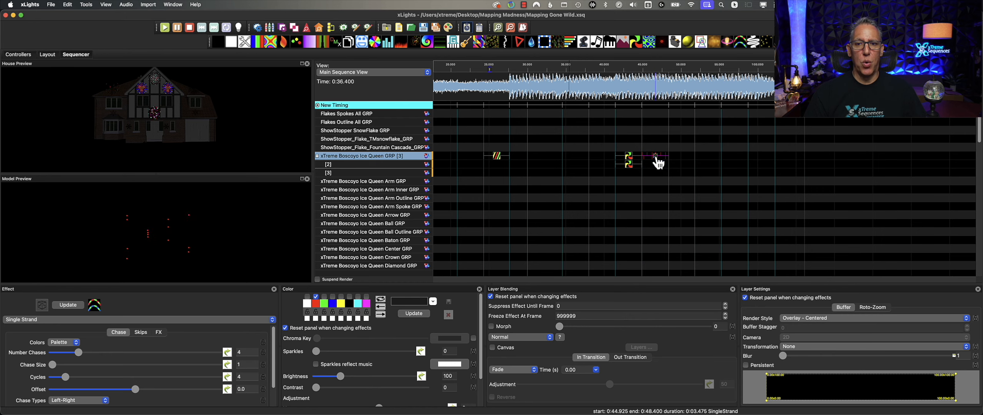
- Move the Single Strand effect from GE Rosa Grande GRP down to GE Rosa Grande Superfly GRP
{"action": "scroll", "coordinate": [662, 244], "scroll_direction": "down", "scroll_amount": 10}
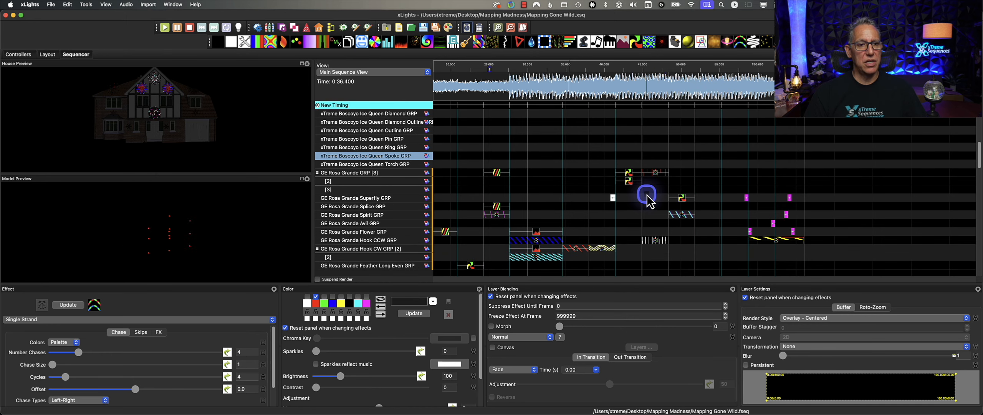
{"action": "left_click", "coordinate": [656, 173]}
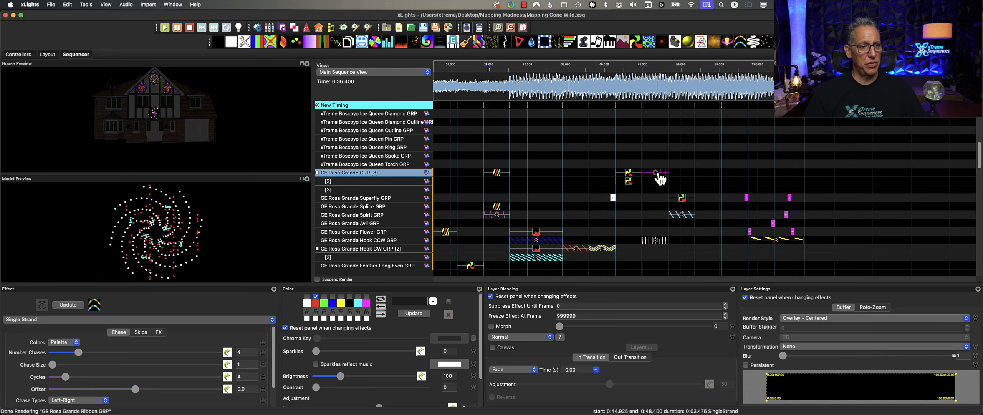
{"action": "key", "text": "Down"}
{"action": "key", "text": "Down"}
{"action": "key", "text": "Down"}
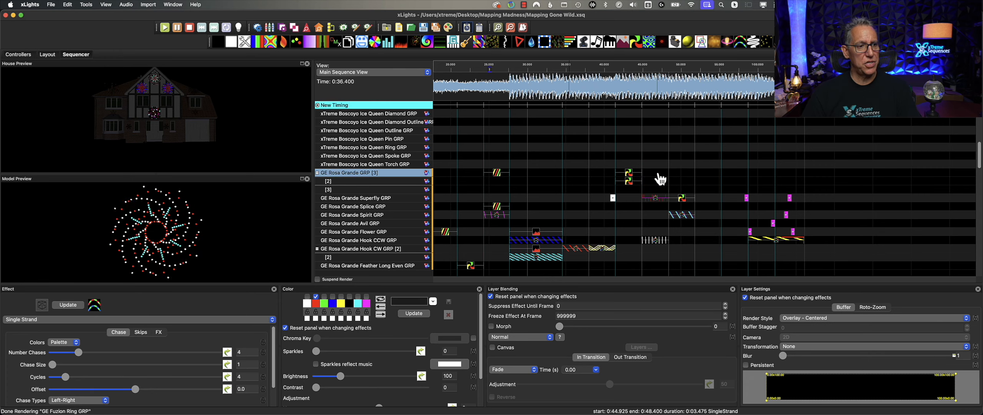
- Move the Single Strand effect from xTreme Boscoyo Ice Queen GRP down to xTreme Boscoyo Ice Queen Arm Inner GRP
{"action": "scroll", "coordinate": [660, 179], "scroll_direction": "up", "scroll_amount": 5}
{"action": "left_click", "coordinate": [654, 153]}
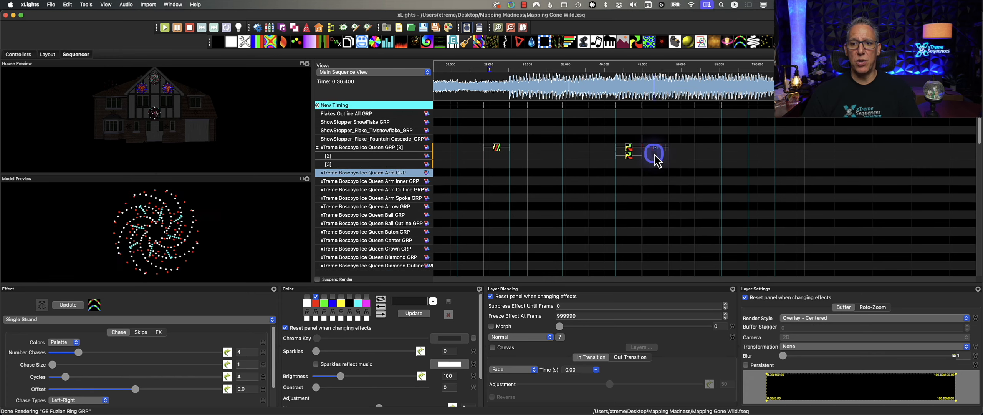
{"action": "left_click", "coordinate": [655, 149]}
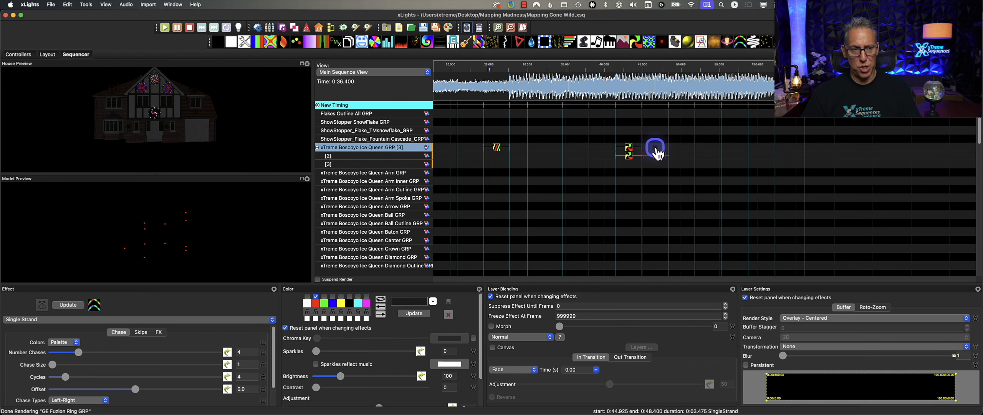
{"action": "key", "text": "Down"}
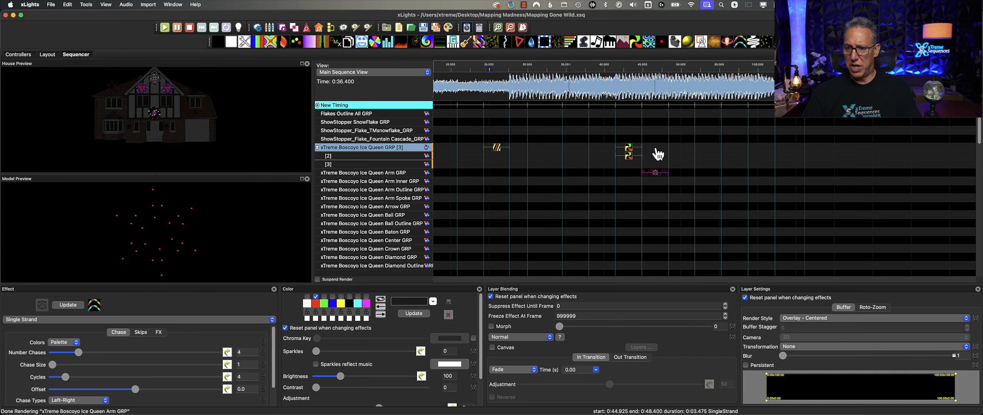
{"action": "left_click", "coordinate": [680, 220]}
{"action": "key", "text": "Down"}
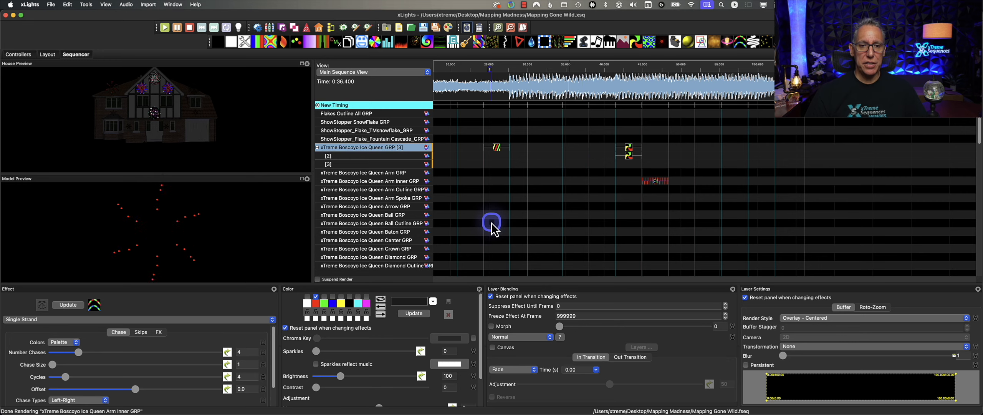
- Examine the effects on the GE Rosa Grande submodel groups and preview the VU Meter effect on Hook CW GRP
{"action": "scroll", "coordinate": [493, 230], "scroll_direction": "down", "scroll_amount": 5}
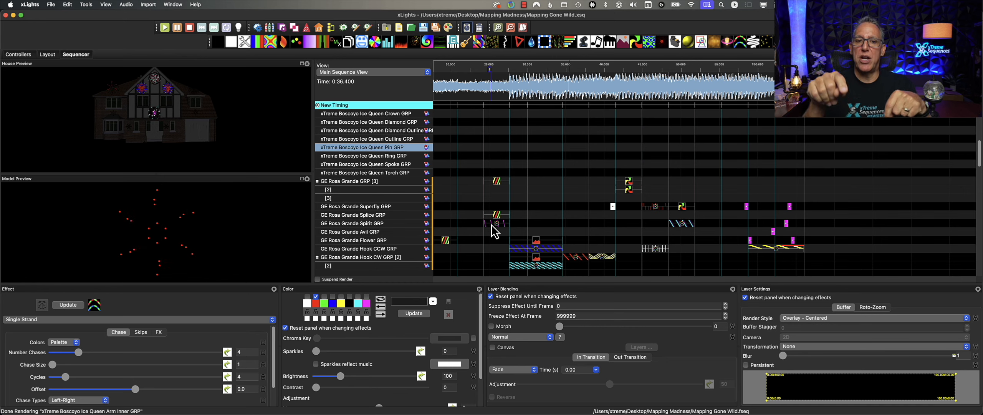
{"action": "scroll", "coordinate": [499, 245], "scroll_direction": "down", "scroll_amount": 3}
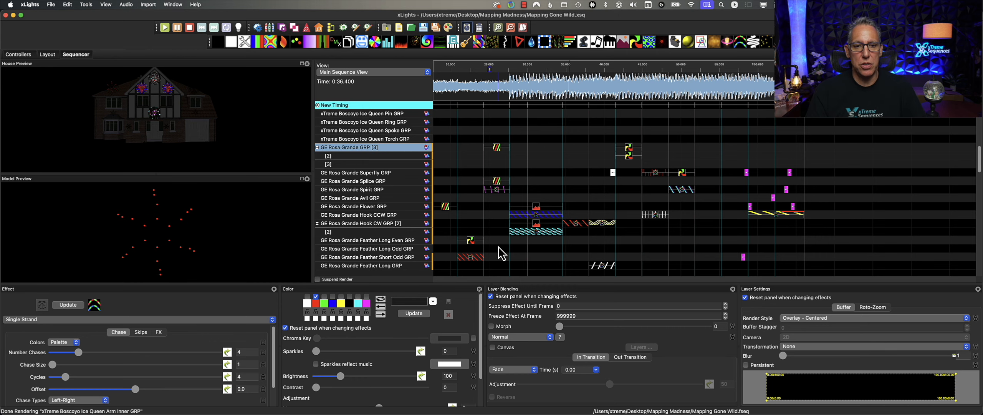
{"action": "scroll", "coordinate": [502, 252], "scroll_direction": "down", "scroll_amount": 3}
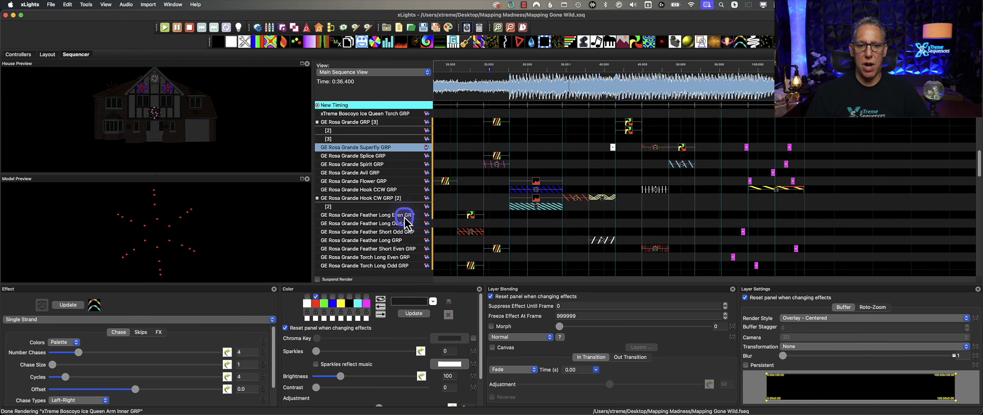
{"action": "left_click", "coordinate": [437, 203]}
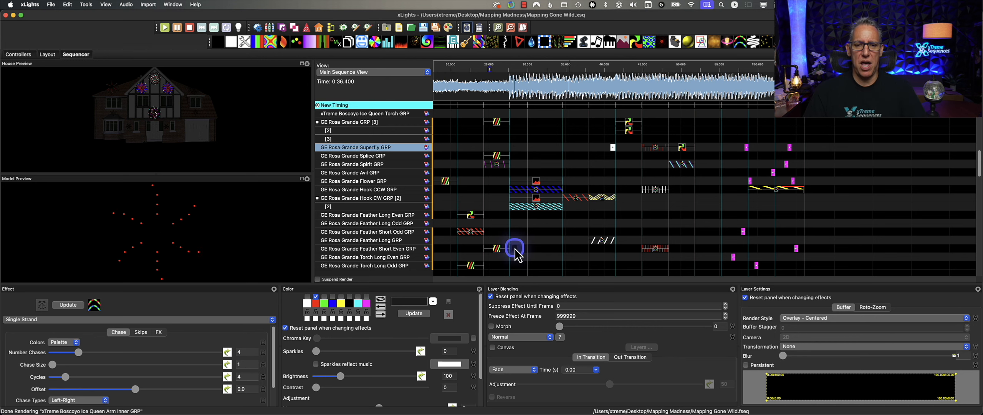
{"action": "left_click", "coordinate": [537, 199]}
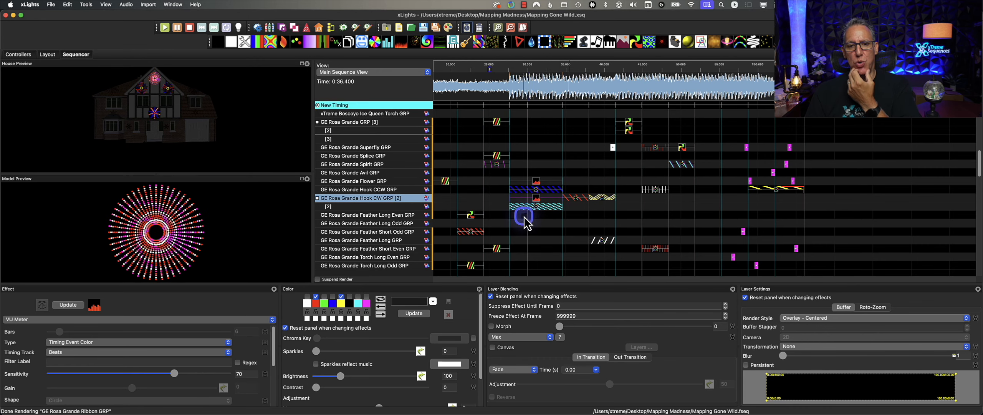
{"action": "left_click", "coordinate": [536, 201]}
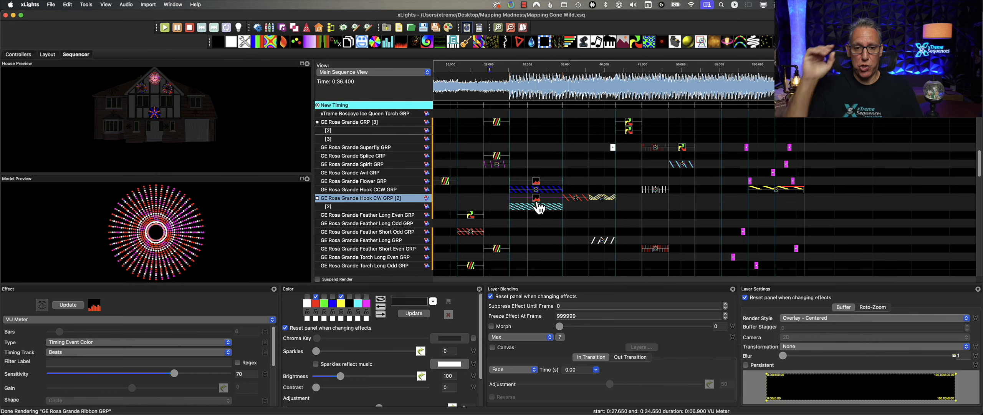
{"action": "left_click", "coordinate": [541, 209]}
{"action": "left_click", "coordinate": [532, 198]}
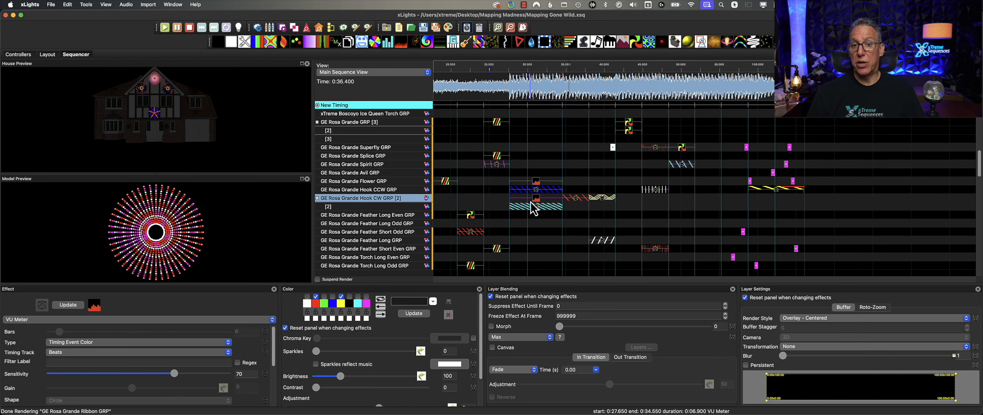
- Select the block of effects from GE Rosa Grande Flower GRP through Torch Long Odd GRP, starting at the first Spirals effect
{"action": "left_click", "coordinate": [445, 181]}
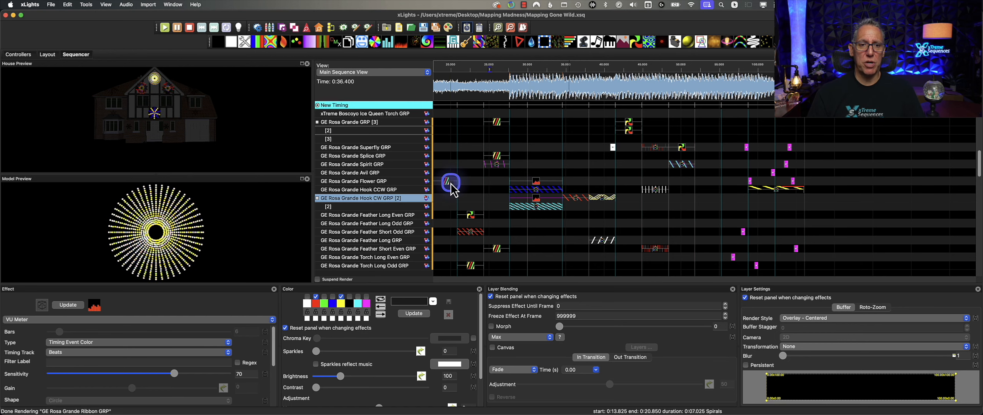
{"action": "left_click_drag", "start_coordinate": [517, 193], "coordinate": [793, 268]}
{"action": "left_click", "coordinate": [537, 198]}
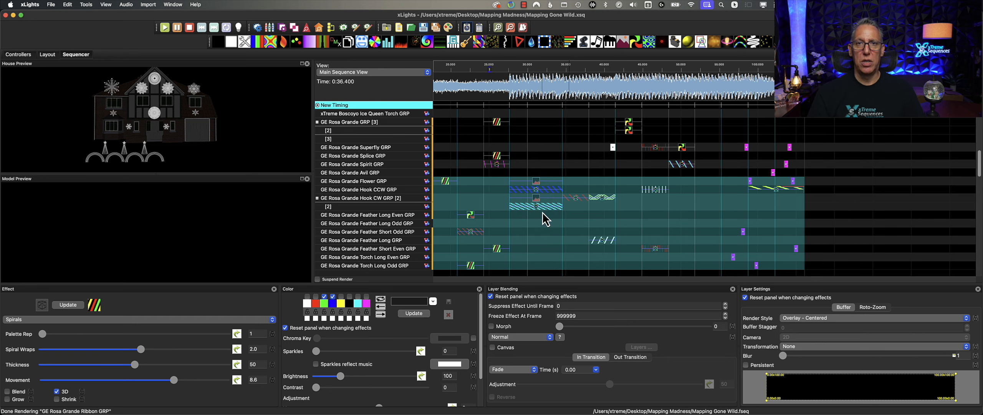
- Place tag 1 on the timeline at the start of the GE Rosa Grande Flower GRP Spirals effect
{"action": "scroll", "coordinate": [534, 224], "scroll_direction": "down", "scroll_amount": 5}
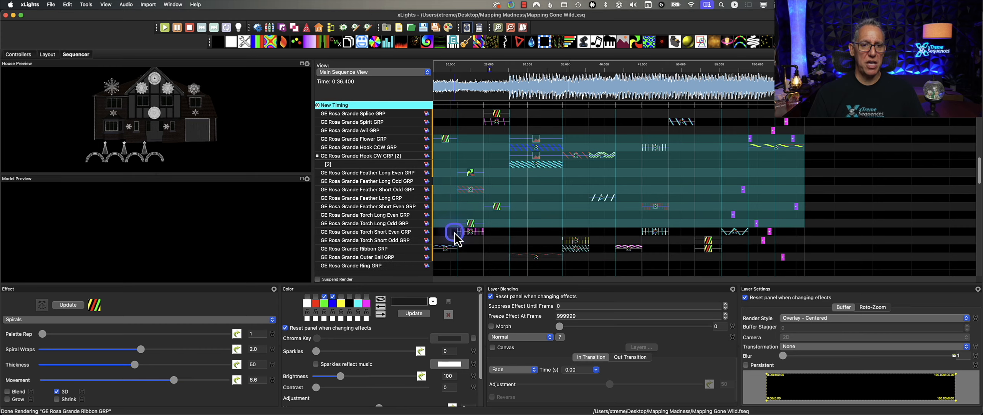
{"action": "left_click", "coordinate": [447, 103]}
{"action": "right_click", "coordinate": [439, 67]}
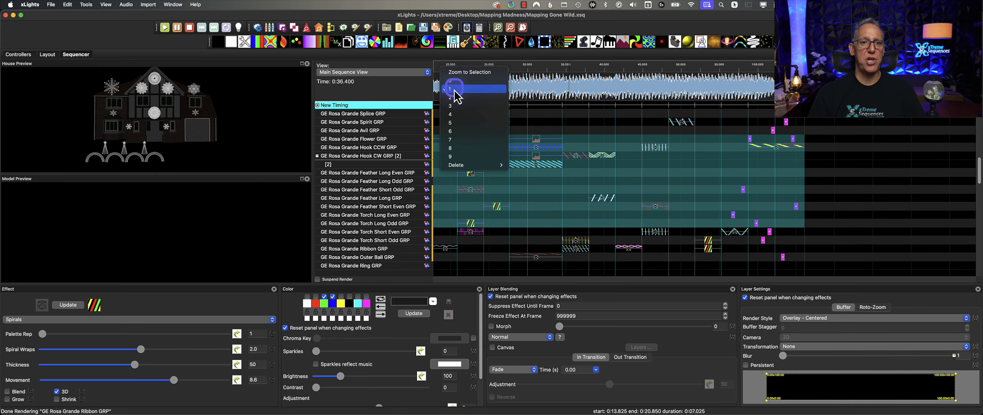
{"action": "left_click", "coordinate": [456, 139]}
{"action": "left_click", "coordinate": [450, 245]}
{"action": "scroll", "coordinate": [452, 250], "scroll_direction": "down", "scroll_amount": 3}
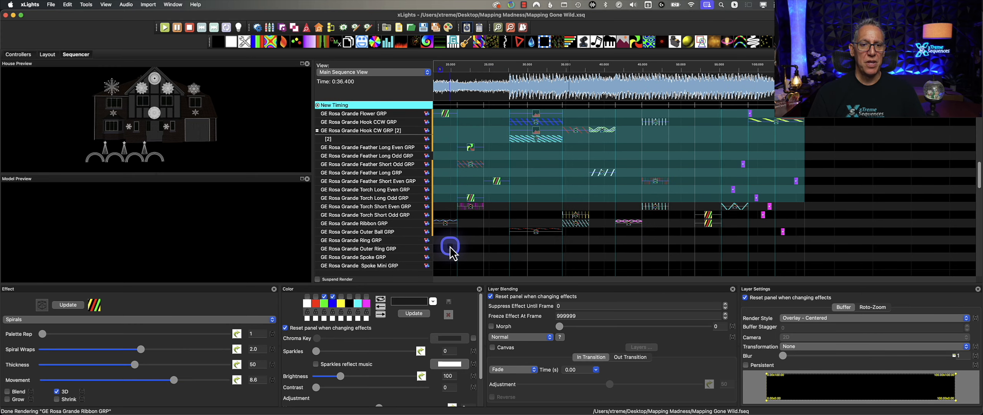
- Insert a layer below xTreme Boscoyo Ice Queen Arm Outline GRP so that it has two layers
{"action": "scroll", "coordinate": [451, 250], "scroll_direction": "down", "scroll_amount": 5}
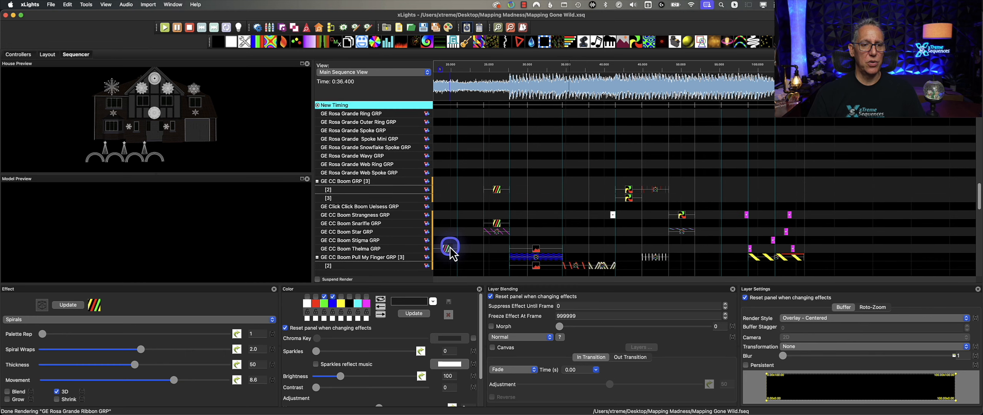
{"action": "scroll", "coordinate": [450, 247], "scroll_direction": "up", "scroll_amount": 8}
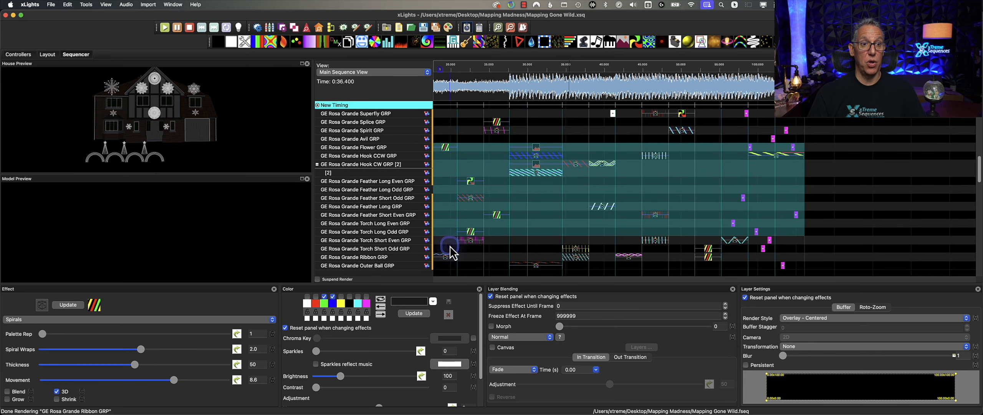
{"action": "scroll", "coordinate": [451, 250], "scroll_direction": "up", "scroll_amount": 5}
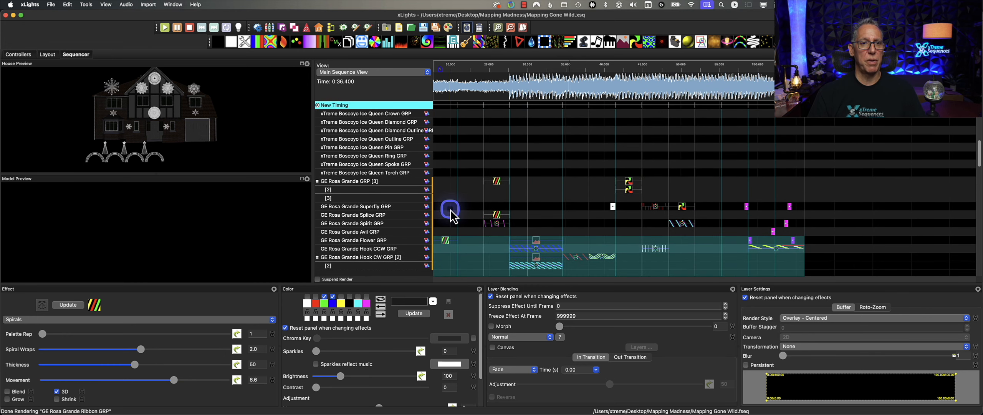
{"action": "scroll", "coordinate": [453, 217], "scroll_direction": "up", "scroll_amount": 3}
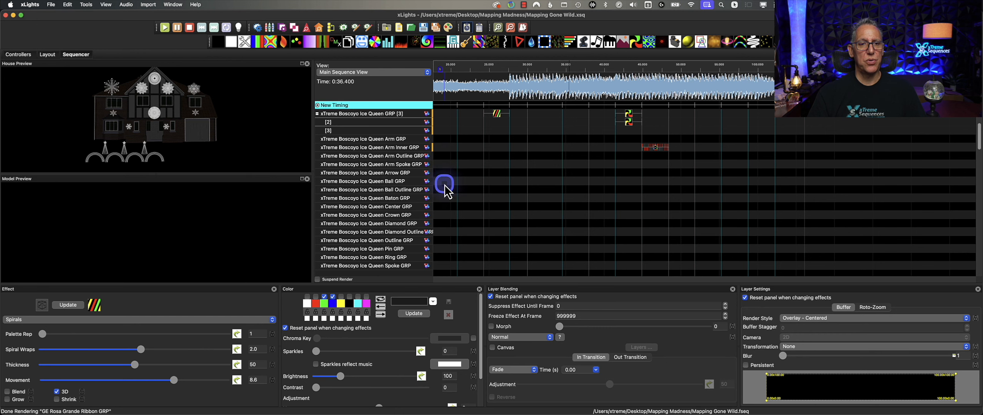
{"action": "right_click", "coordinate": [419, 157]}
{"action": "left_click", "coordinate": [445, 161]}
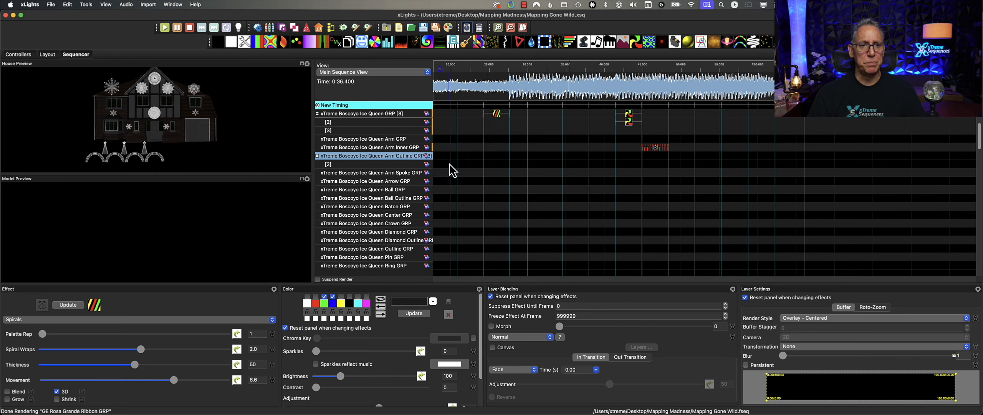
- Copy the selected GE Rosa Grande effects onto the Ice Queen groups from Arm GRP down at tag 1, and preview the Arm and Arm Spoke effects
{"action": "scroll", "coordinate": [499, 224], "scroll_direction": "down", "scroll_amount": 5}
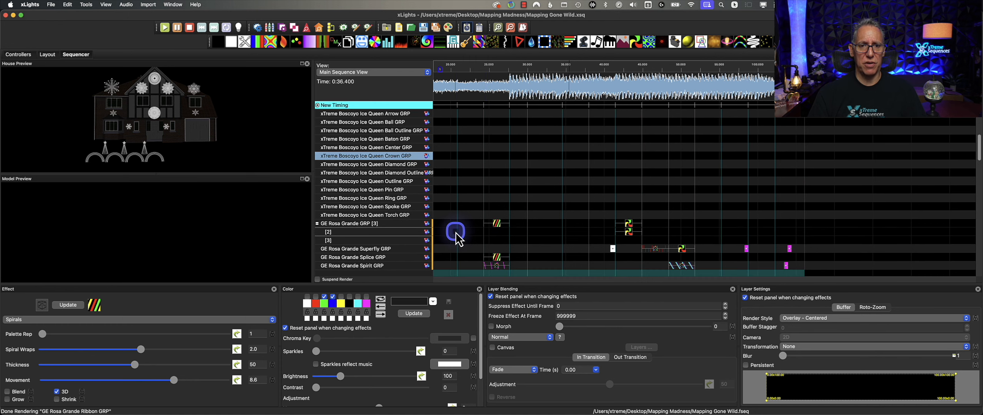
{"action": "scroll", "coordinate": [459, 239], "scroll_direction": "down", "scroll_amount": 3}
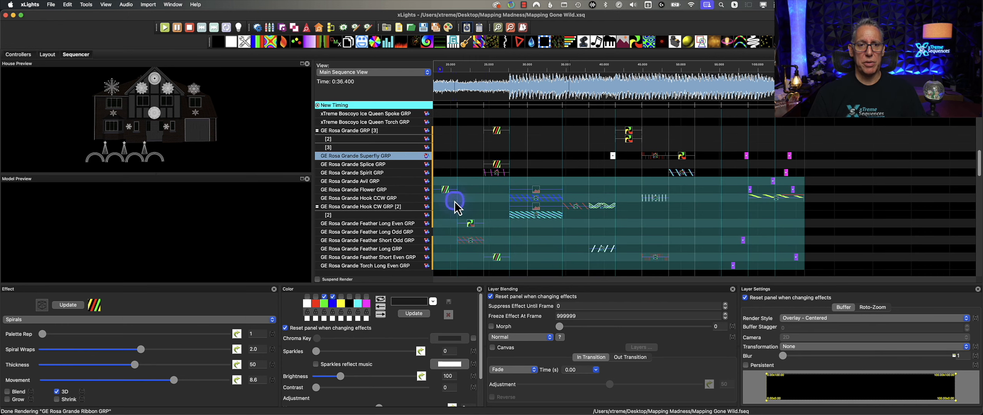
{"action": "right_click", "coordinate": [447, 193]}
{"action": "left_click", "coordinate": [465, 204]}
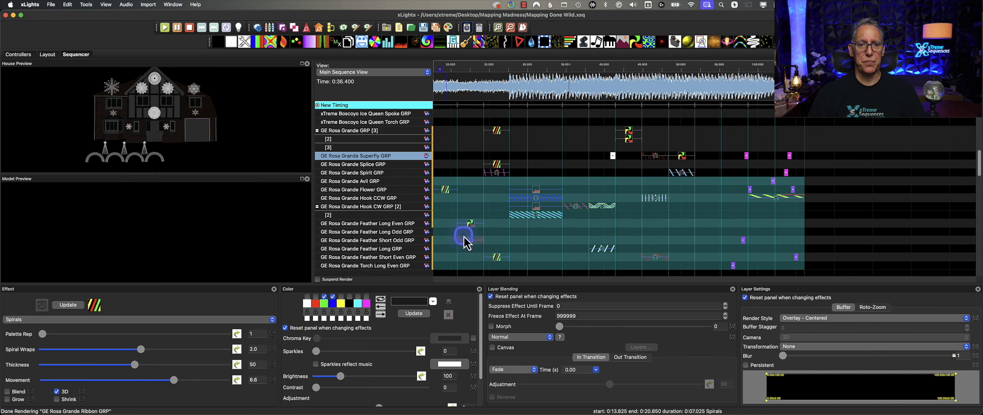
{"action": "scroll", "coordinate": [466, 242], "scroll_direction": "up", "scroll_amount": 8}
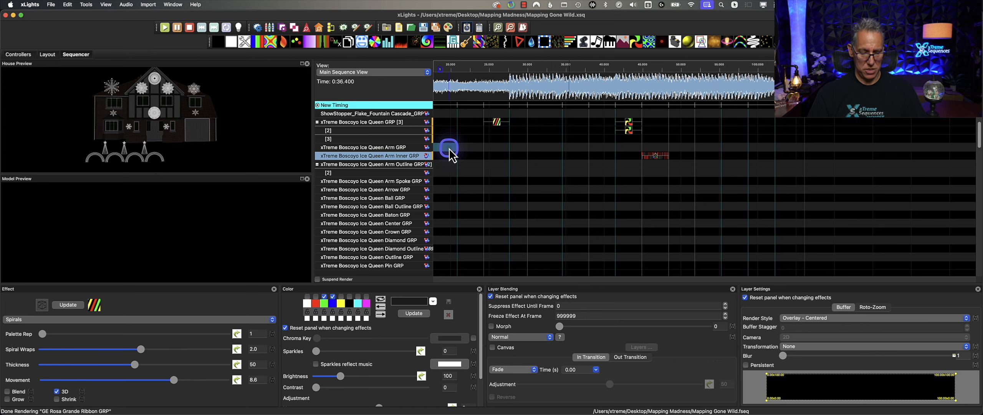
{"action": "key", "text": "super+v"}
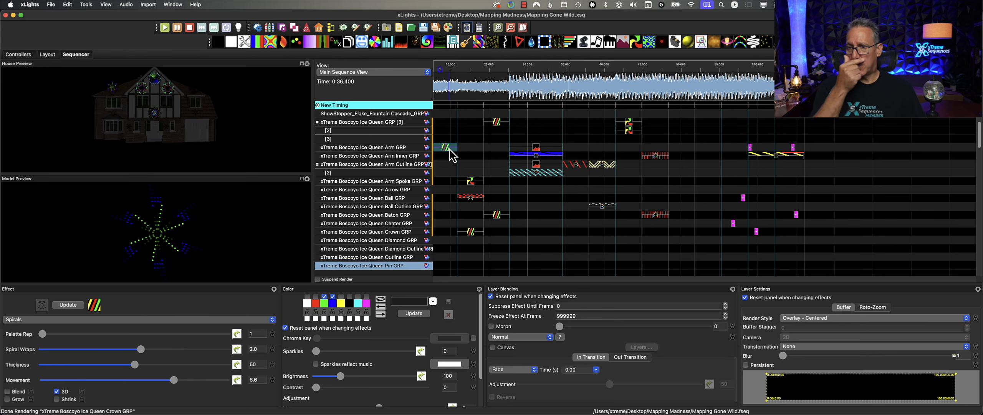
{"action": "left_click", "coordinate": [447, 149]}
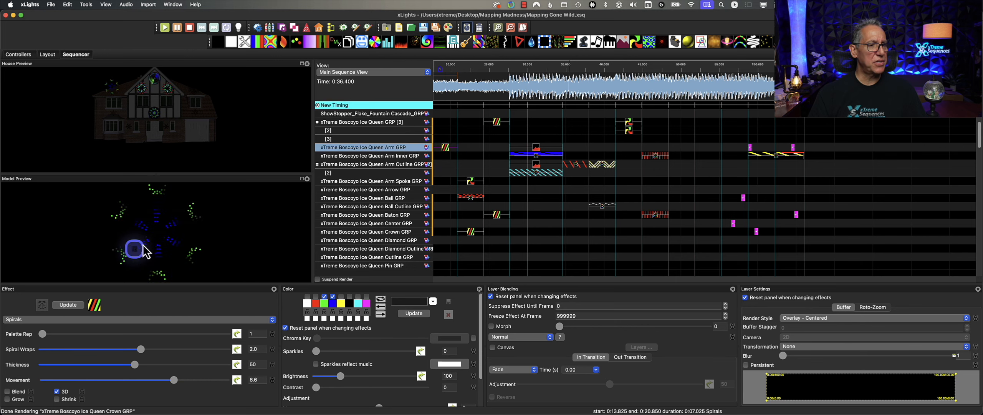
{"action": "left_click", "coordinate": [478, 182]}
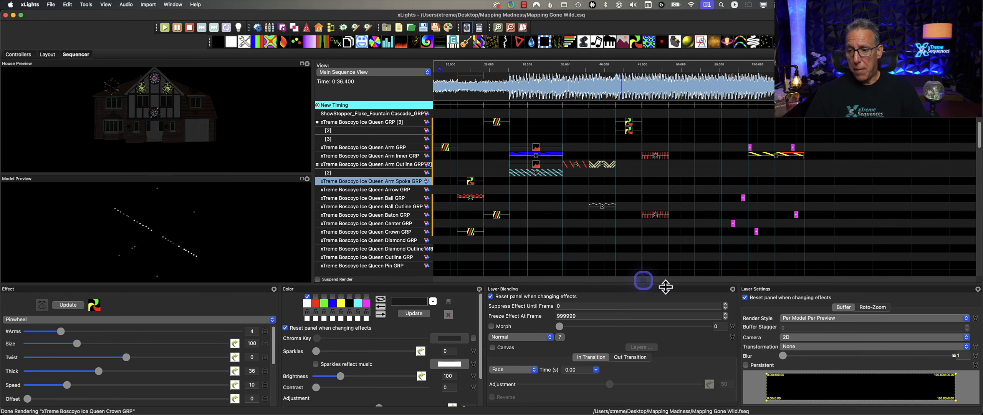
- Set the Arm Spoke GRP Pinwheel effect's render style to Overlay - Centered and move the effect down to Ice Queen Arrow GRP
{"action": "left_click", "coordinate": [813, 318]}
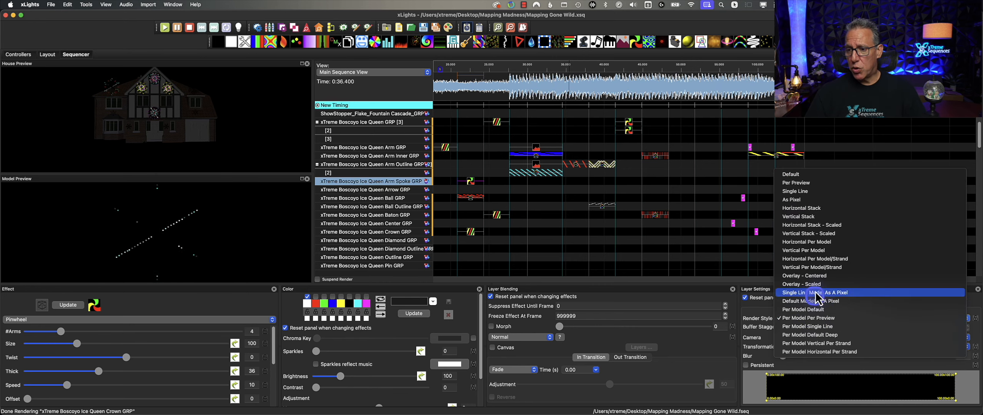
{"action": "left_click", "coordinate": [814, 276]}
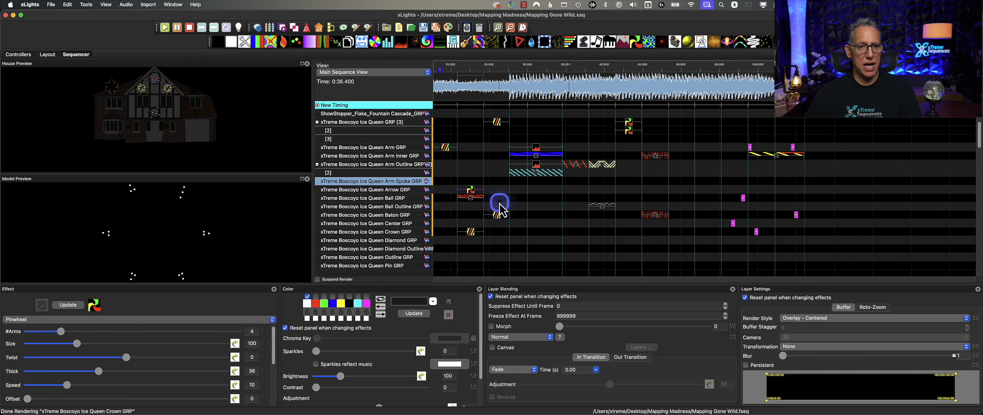
- Move the red Single Strand effect from Ice Queen Ball GRP down to Outline GRP and the Spirals below it from Crown GRP to Pin GRP
{"action": "left_click", "coordinate": [474, 201]}
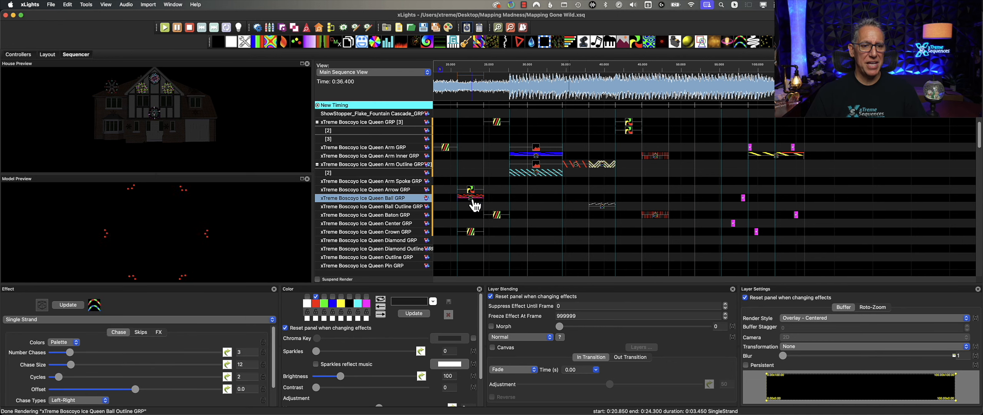
{"action": "left_click", "coordinate": [527, 208]}
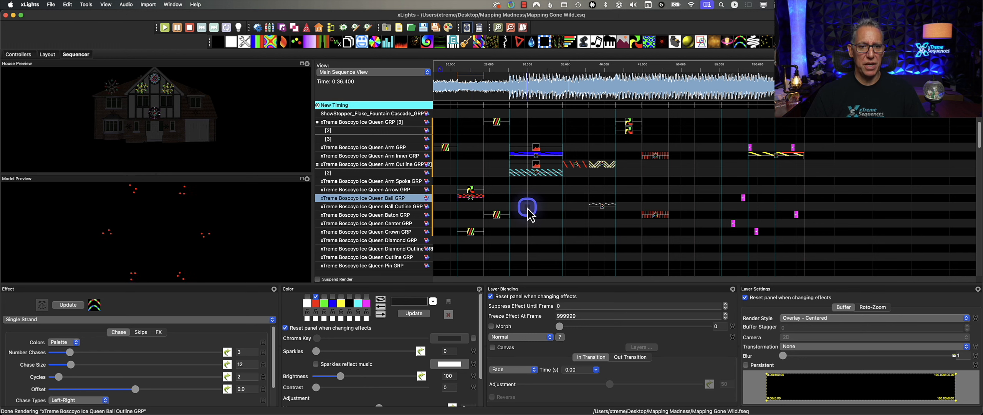
{"action": "key", "text": "Down"}
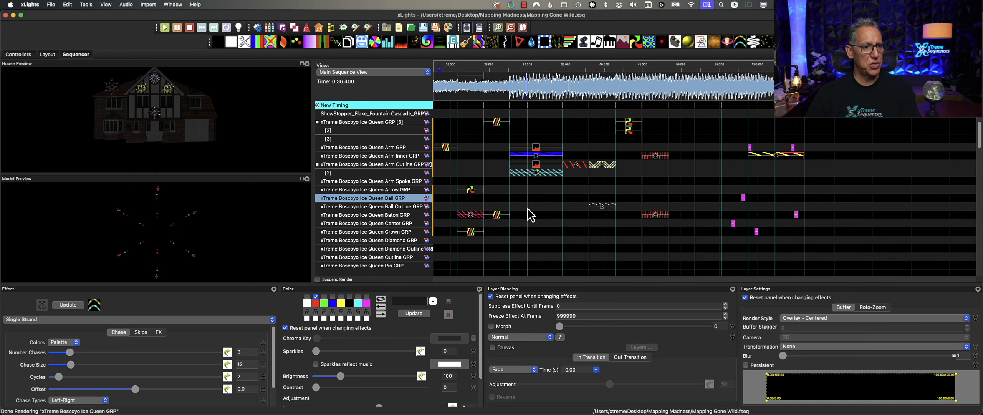
{"action": "key", "text": "Down"}
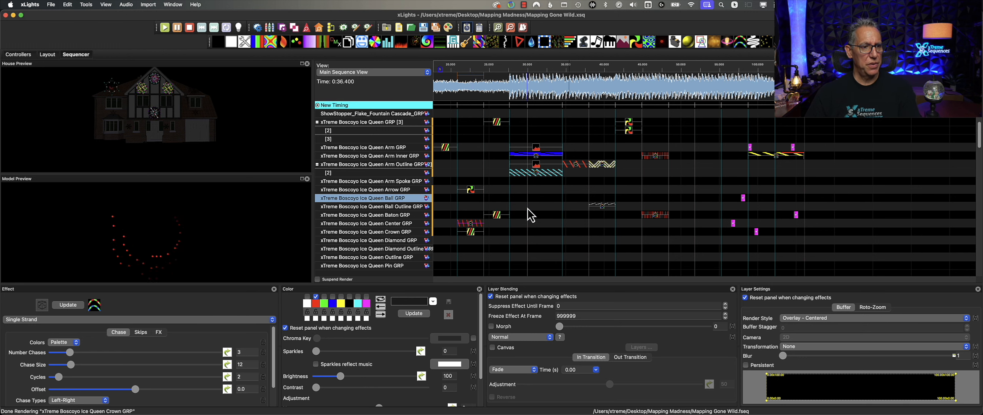
{"action": "key", "text": "Down"}
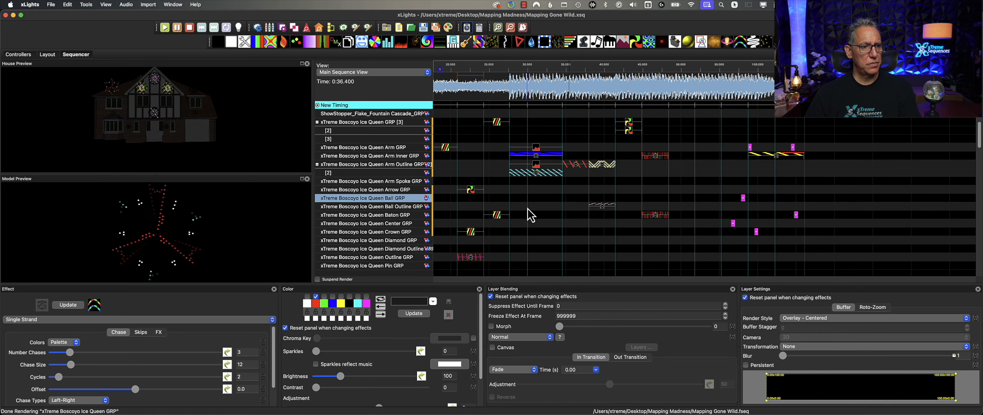
{"action": "left_click", "coordinate": [472, 232]}
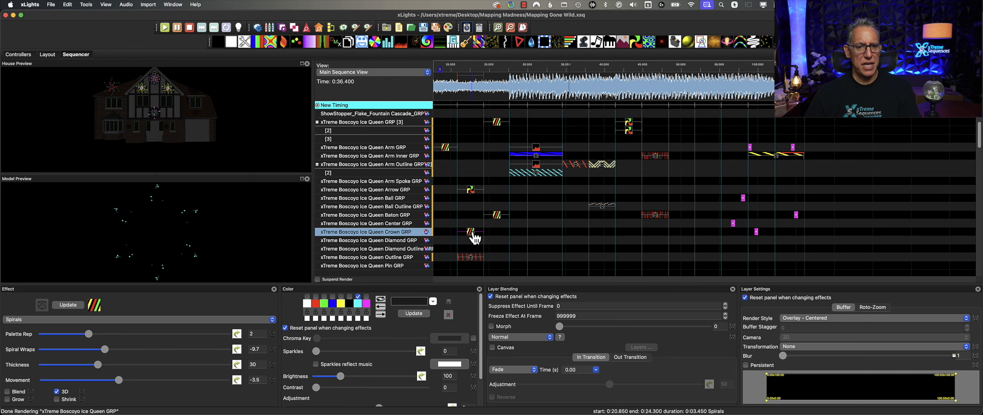
{"action": "scroll", "coordinate": [475, 238], "scroll_direction": "down", "scroll_amount": 1}
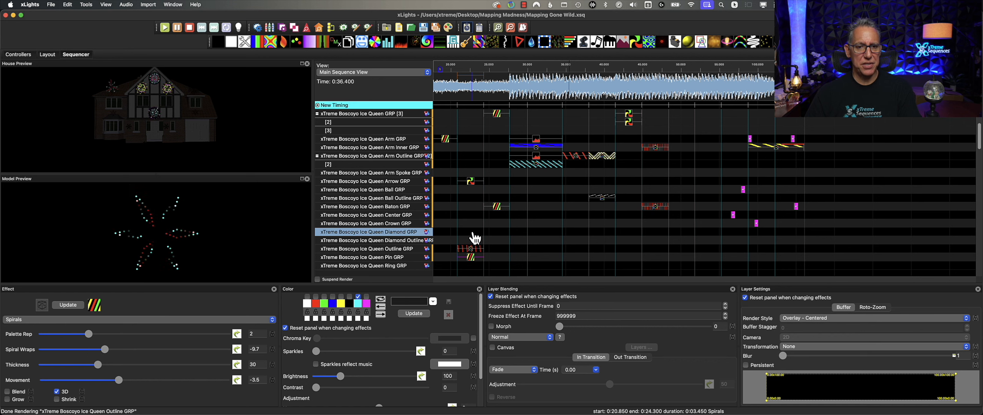
- Preview the Spirals on Ice Queen Baton GRP and on the whole-model group, and move the Baton GRP one up to Arm Spoke GRP
{"action": "left_click", "coordinate": [496, 208]}
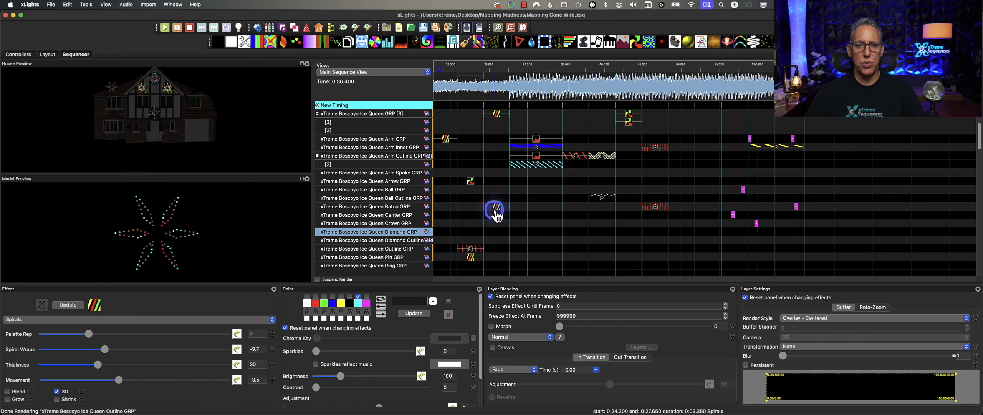
{"action": "left_click", "coordinate": [518, 219]}
{"action": "scroll", "coordinate": [520, 226], "scroll_direction": "up", "scroll_amount": 3}
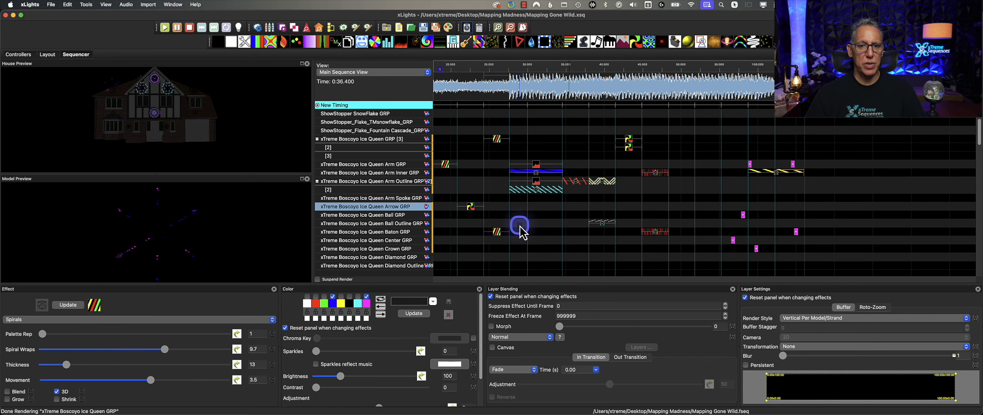
{"action": "left_click", "coordinate": [498, 141]}
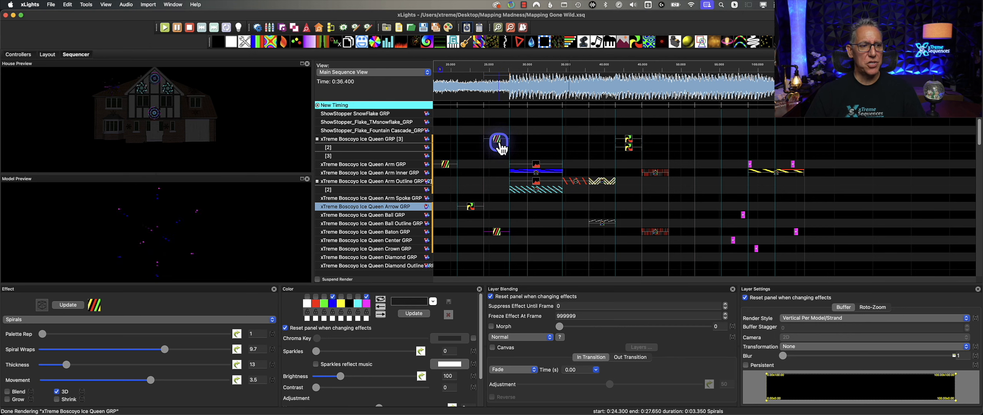
{"action": "left_click", "coordinate": [497, 232]}
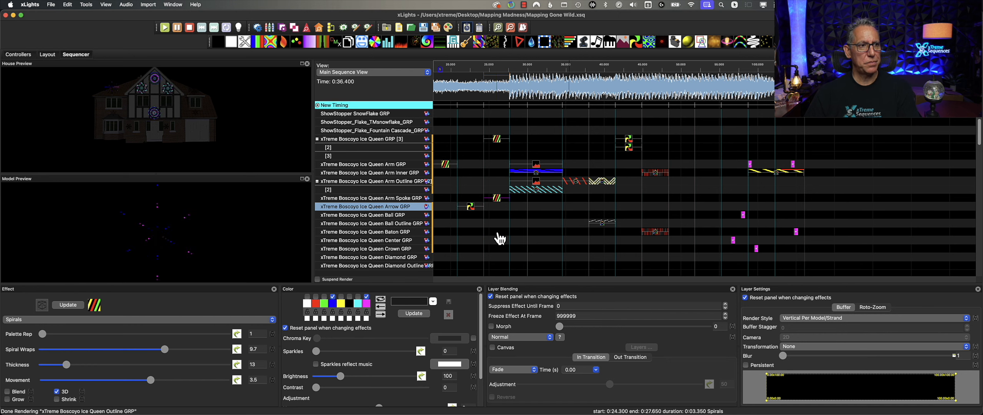
- Preview the VU Meter effects on Arm GRP and Arm Outline GRP and the Single Strand effects on both Arm Outline layers
{"action": "left_click", "coordinate": [538, 165]}
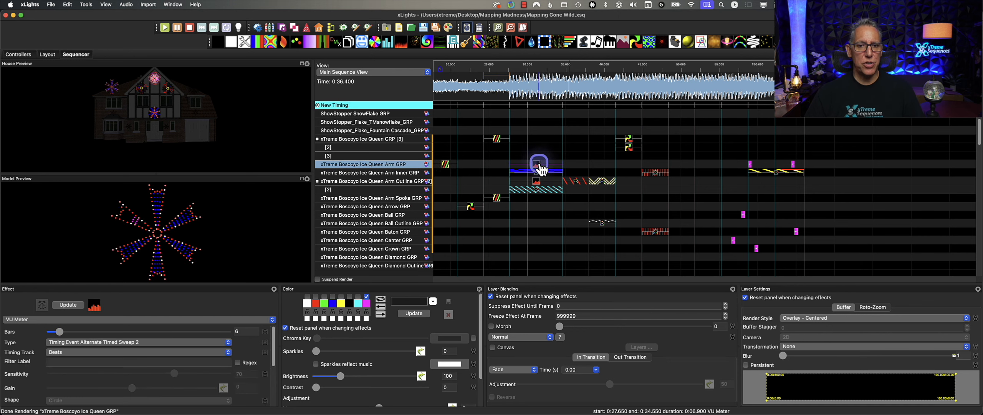
{"action": "left_click", "coordinate": [537, 182]}
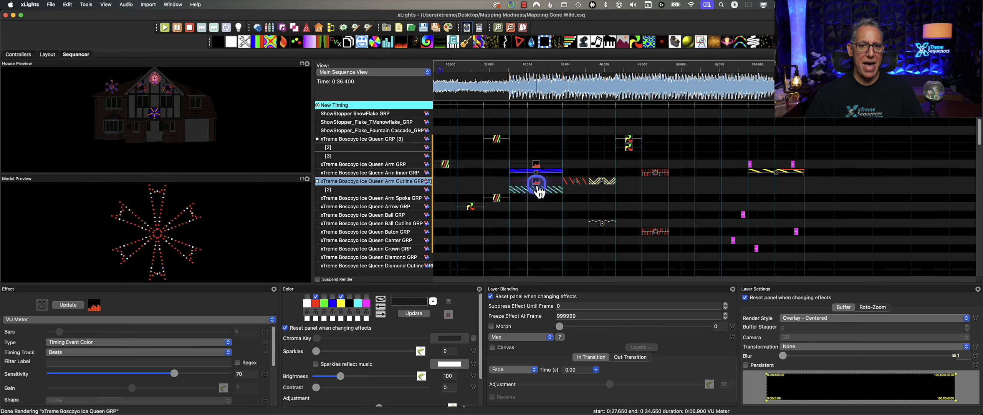
{"action": "left_click", "coordinate": [537, 188]}
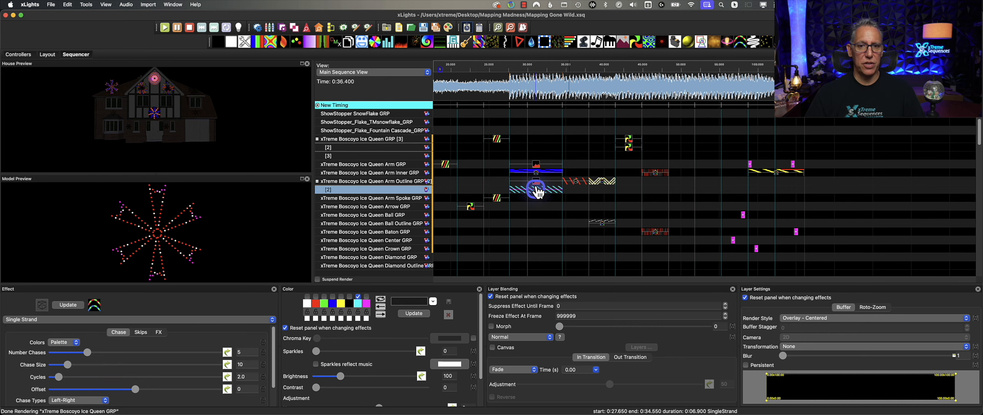
{"action": "left_click", "coordinate": [537, 165]}
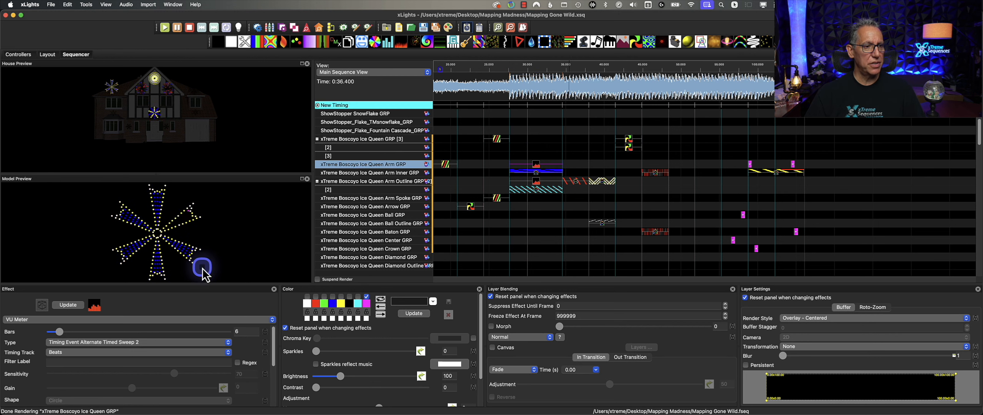
{"action": "left_click", "coordinate": [576, 181]}
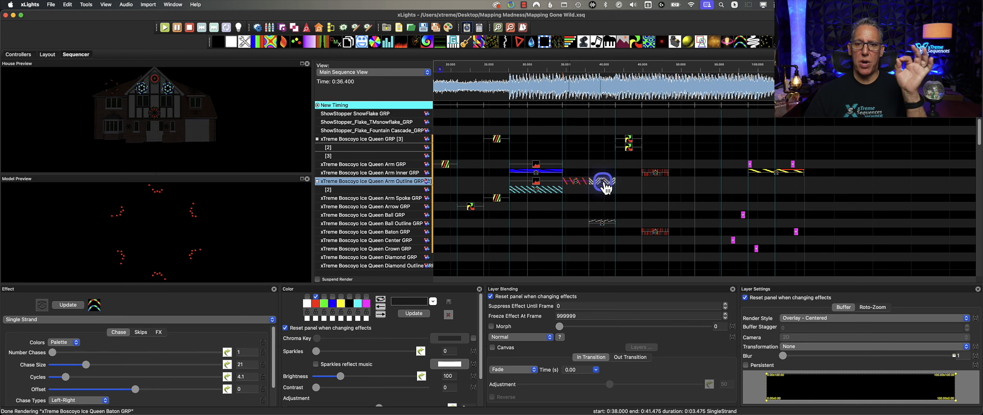
{"action": "left_click", "coordinate": [605, 182]}
{"action": "left_click", "coordinate": [577, 182]}
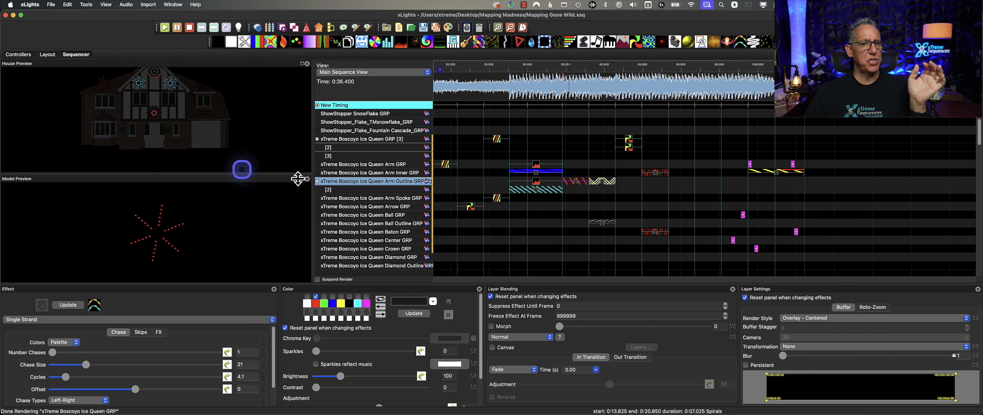
- Copy the Single Strand effects from GE Rosa Grande Torch Short Odd and Ribbon GRP onto Ice Queen Baton and Center GRP, starting at 0:34.550
{"action": "scroll", "coordinate": [598, 228], "scroll_direction": "down", "scroll_amount": 6}
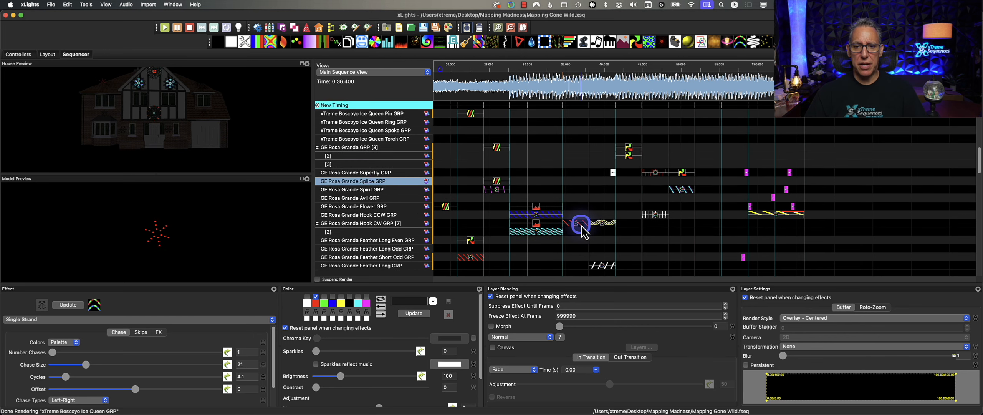
{"action": "scroll", "coordinate": [581, 232], "scroll_direction": "down", "scroll_amount": 3}
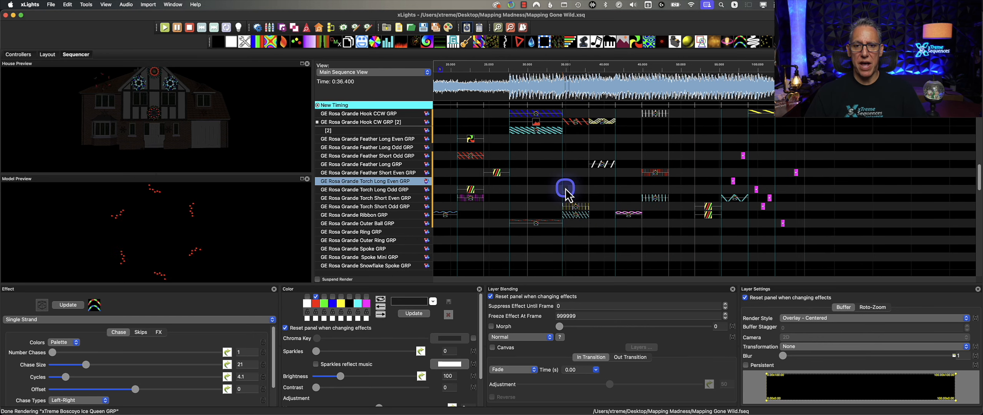
{"action": "left_click_drag", "start_coordinate": [569, 192], "coordinate": [576, 214]}
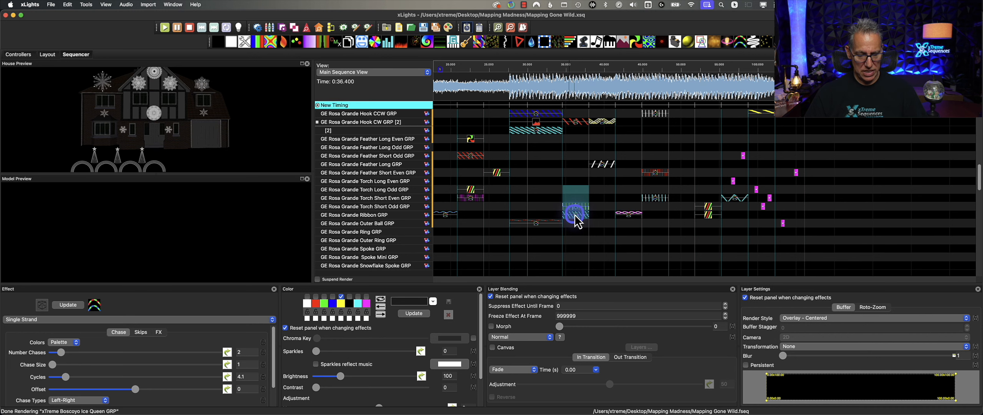
{"action": "scroll", "coordinate": [575, 214], "scroll_direction": "up", "scroll_amount": 8}
{"action": "scroll", "coordinate": [578, 220], "scroll_direction": "up", "scroll_amount": 5}
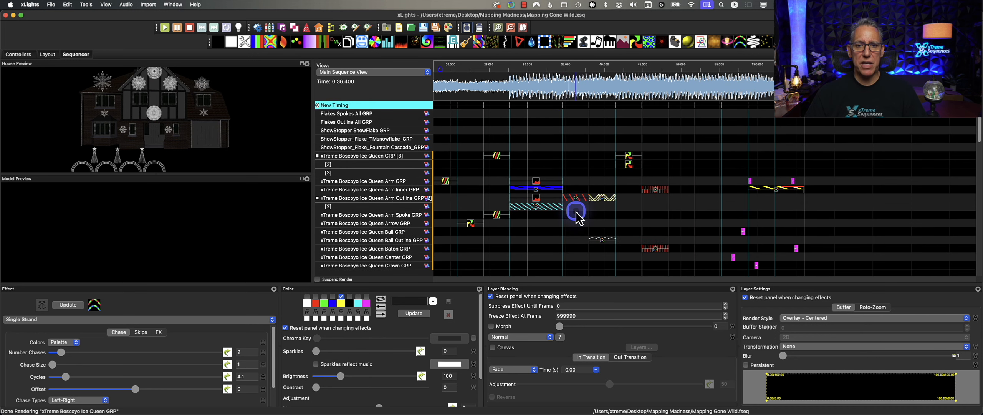
{"action": "scroll", "coordinate": [577, 222], "scroll_direction": "down", "scroll_amount": 1}
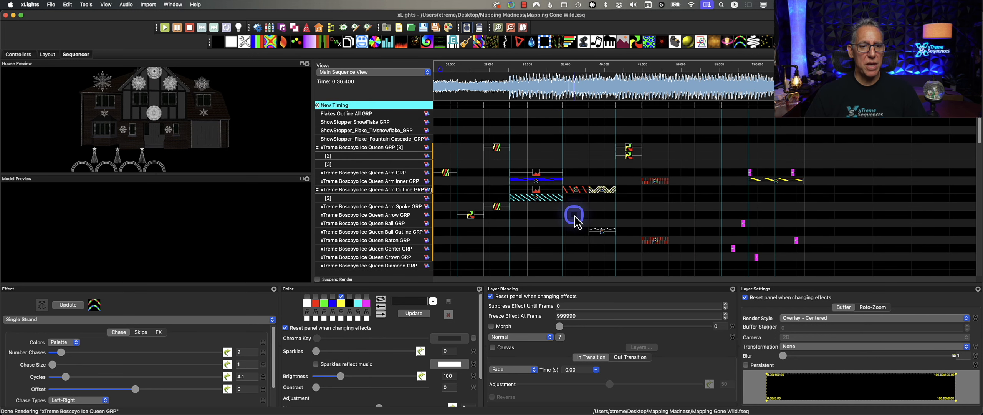
{"action": "left_click", "coordinate": [571, 243]}
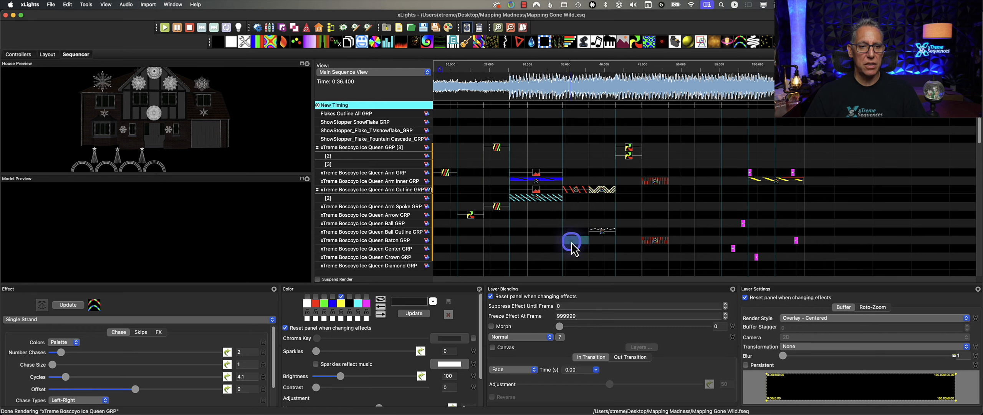
{"action": "key", "text": "super+v"}
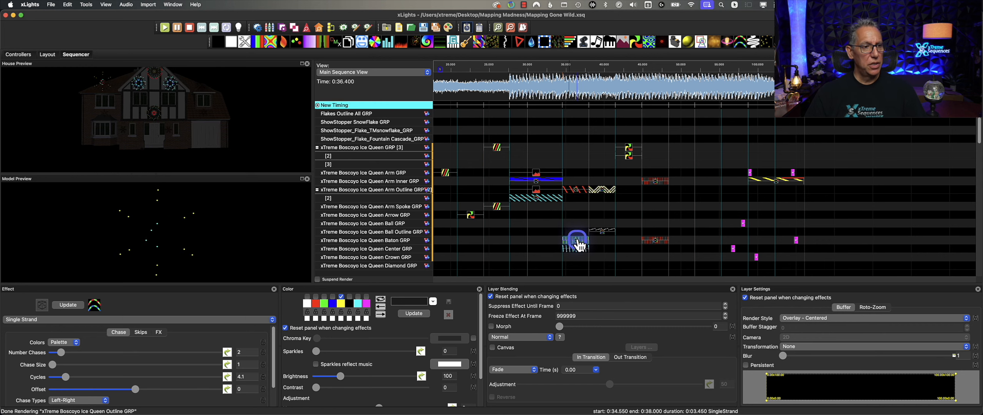
- Preview the two pasted Single Strand effects, try the Center GRP one on lower groups, and move it up to Arrow GRP
{"action": "left_click", "coordinate": [576, 238]}
{"action": "left_click", "coordinate": [577, 249]}
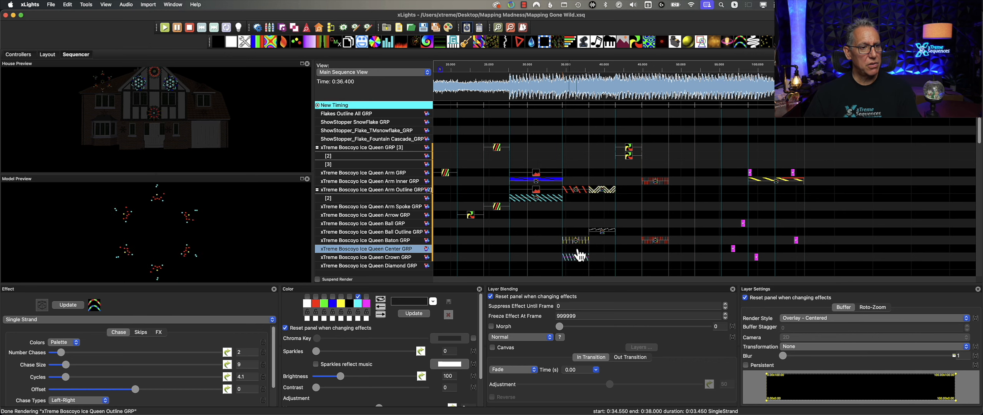
{"action": "scroll", "coordinate": [580, 254], "scroll_direction": "down", "scroll_amount": 2}
{"action": "key", "text": "Down"}
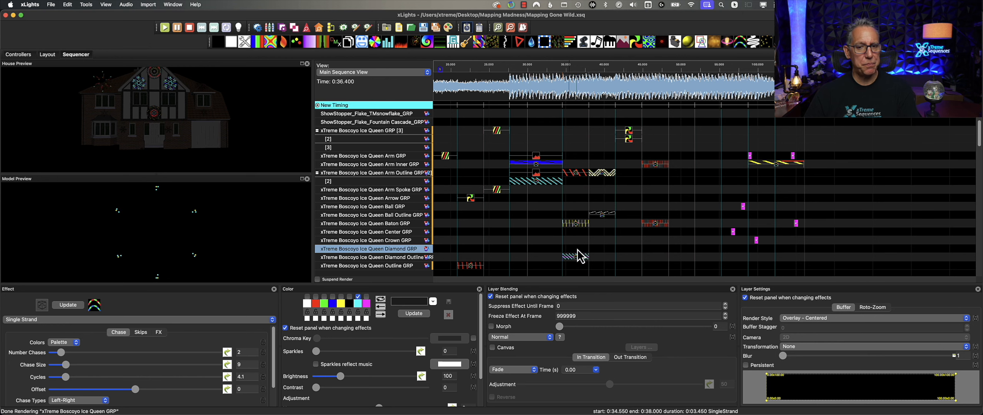
{"action": "key", "text": "Up"}
{"action": "key", "text": "Up"}
{"action": "key", "text": "Up"}
{"action": "key", "text": "Up"}
{"action": "key", "text": "Up"}
{"action": "key", "text": "Up"}
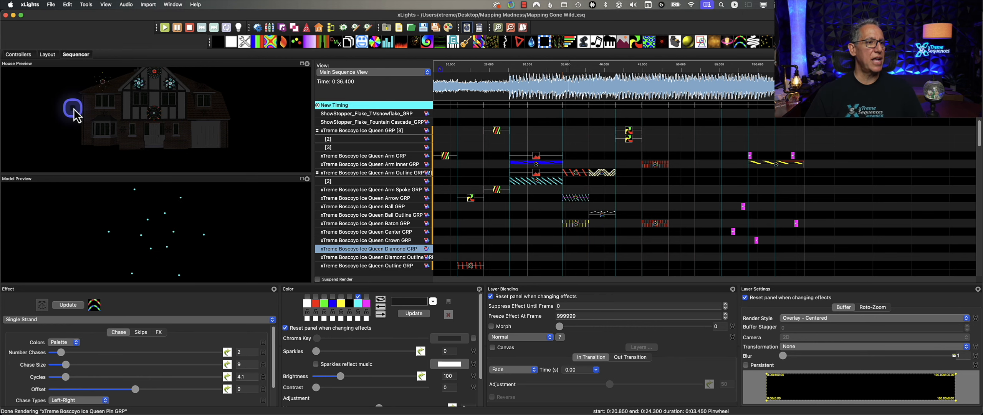
- Preview the Arm GRP VU Meter and the Arm Inner GRP Single Strand effects up close on the house
{"action": "scroll", "coordinate": [112, 98], "scroll_direction": "up", "scroll_amount": 5}
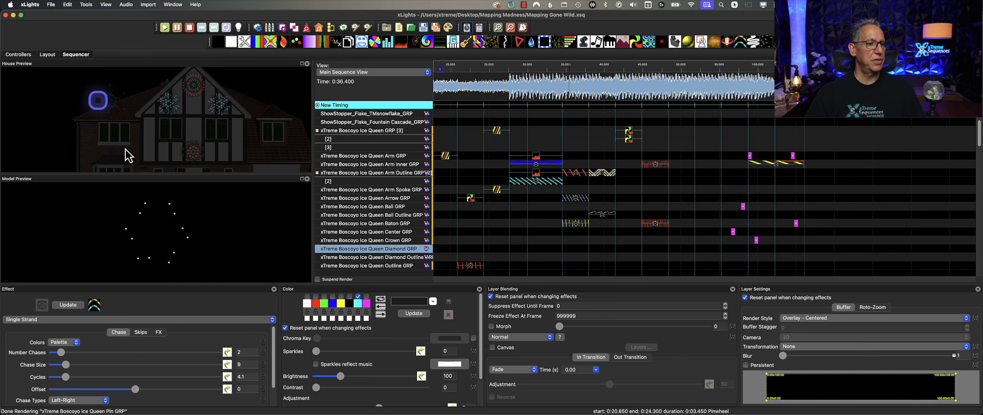
{"action": "left_click", "coordinate": [536, 162]}
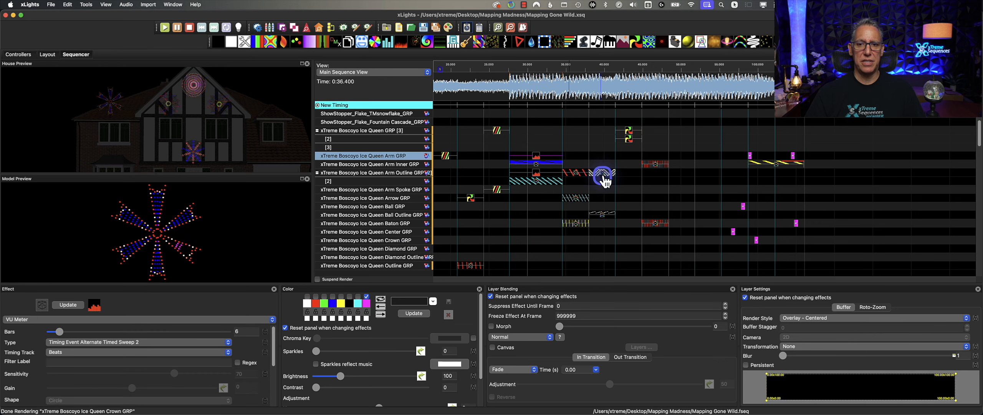
{"action": "left_click", "coordinate": [657, 164]}
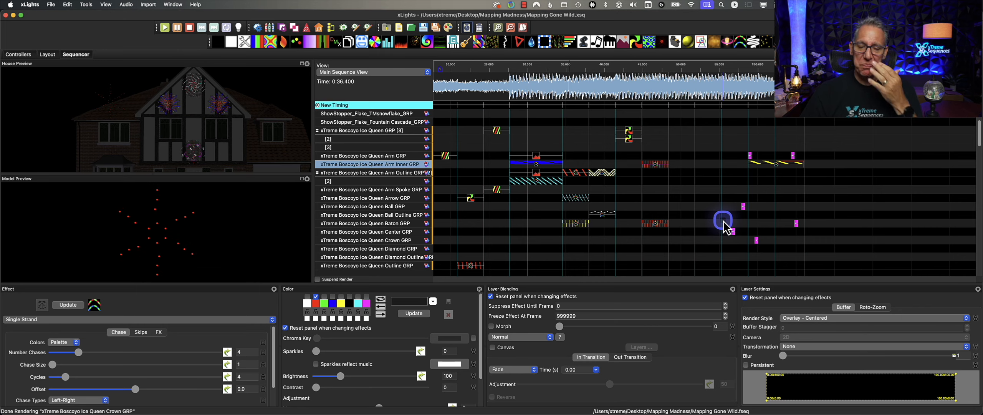
- Start importing effects from FJ Cane Test.xsq in The Bone Yard folder on the Desktop
{"action": "scroll", "coordinate": [559, 226], "scroll_direction": "down", "scroll_amount": 3}
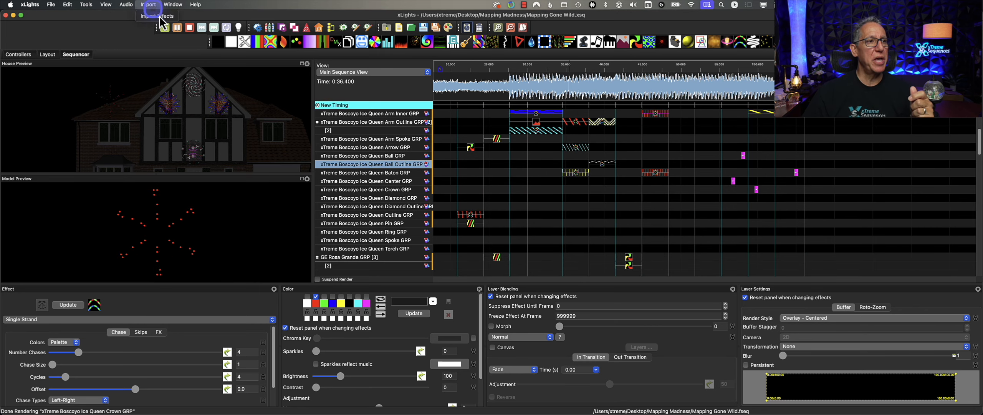
{"action": "left_click", "coordinate": [175, 26]}
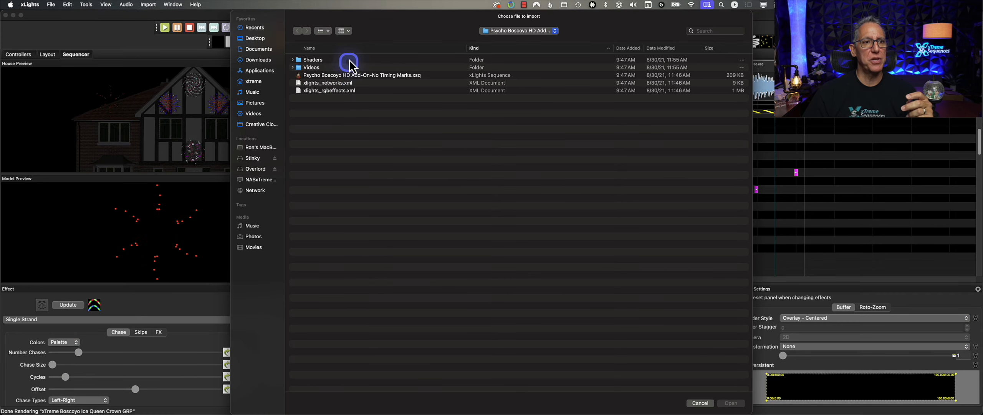
{"action": "left_click", "coordinate": [254, 38]}
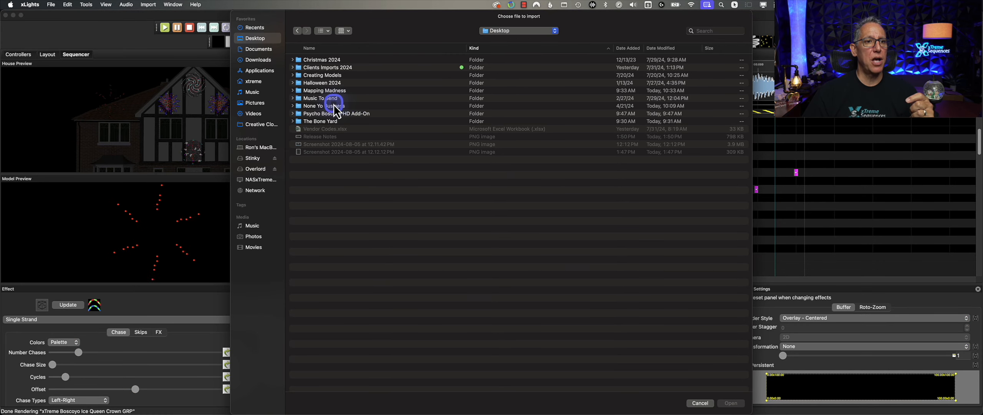
{"action": "double_click", "coordinate": [319, 120]}
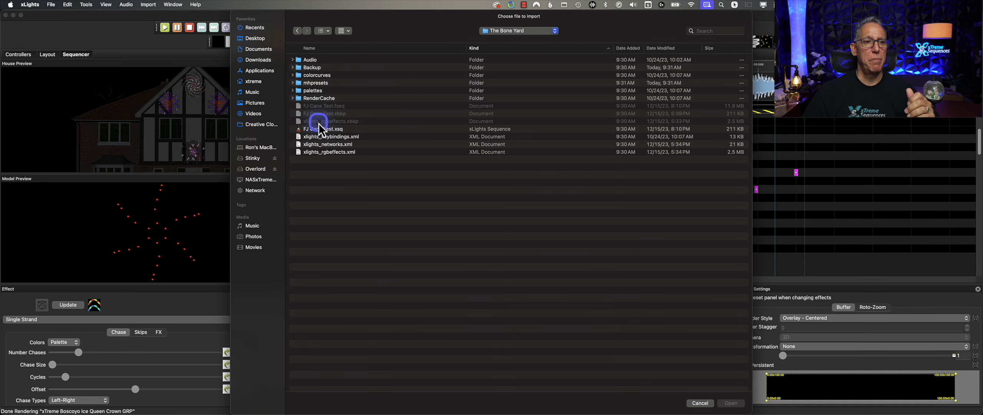
{"action": "left_click", "coordinate": [330, 129]}
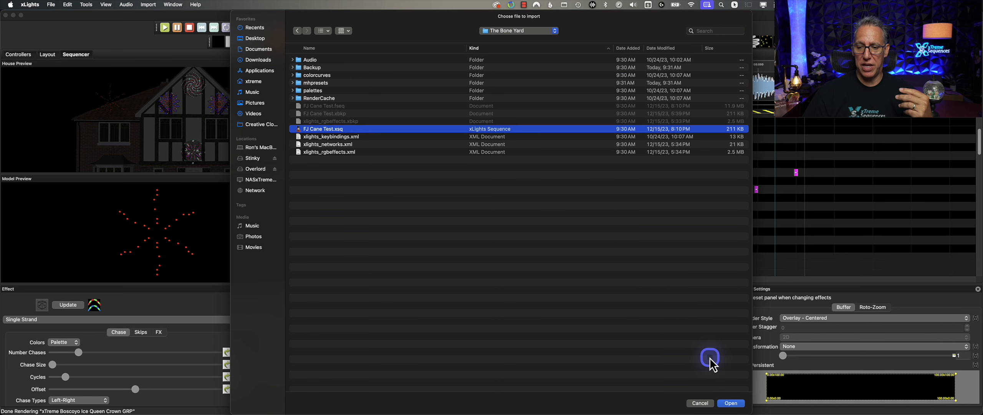
{"action": "left_click", "coordinate": [728, 403]}
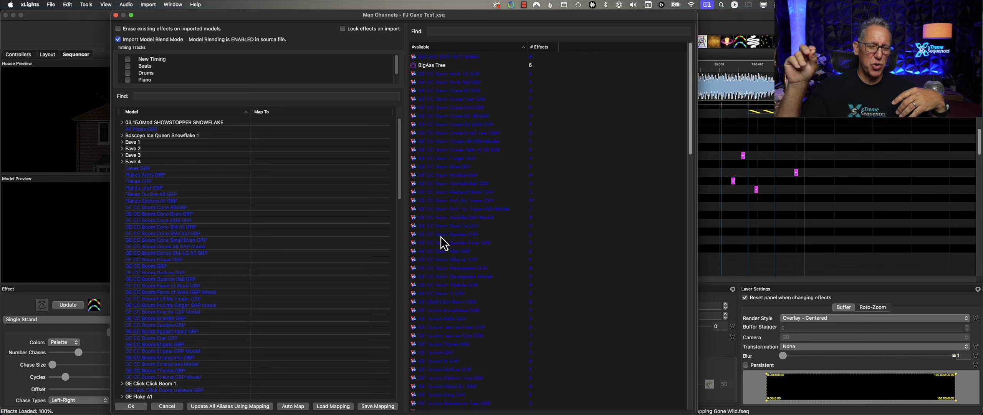
- Try mapping GE CC Boom Pull My Finger GRP to xTreme Boscoyo Ice Queen Baton GRP, and close the channel mapping without importing
{"action": "left_click", "coordinate": [479, 220]}
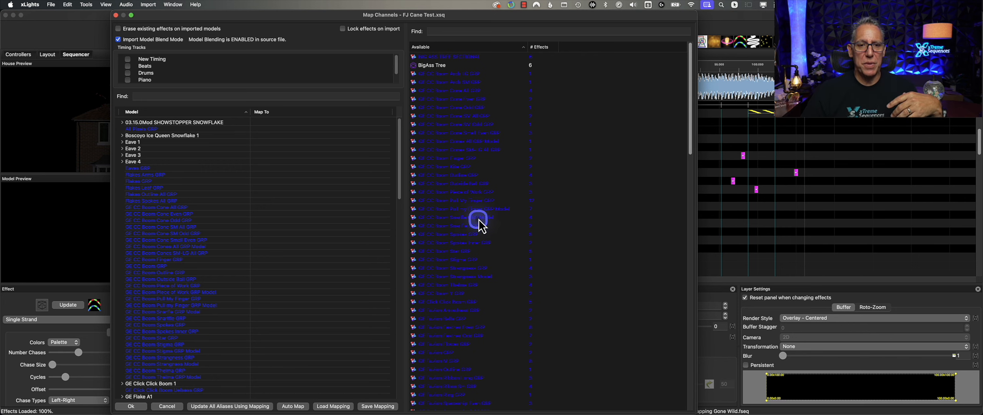
{"action": "left_click_drag", "start_coordinate": [479, 220], "coordinate": [535, 255]}
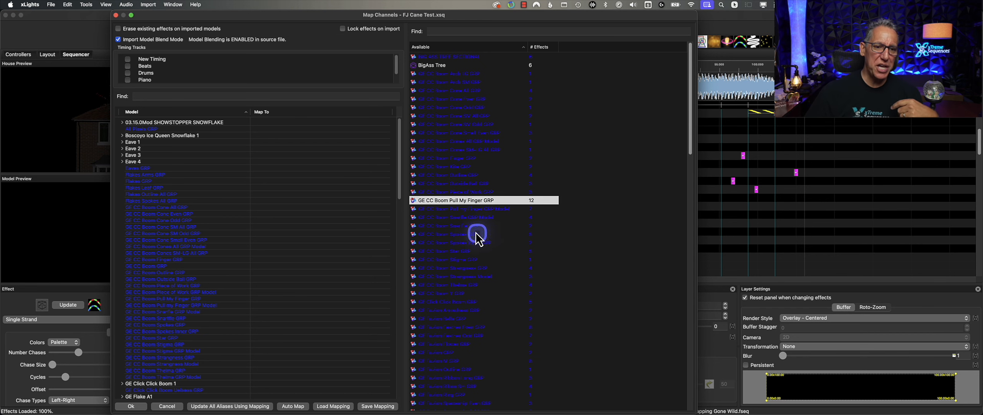
{"action": "scroll", "coordinate": [217, 260], "scroll_direction": "down", "scroll_amount": 3}
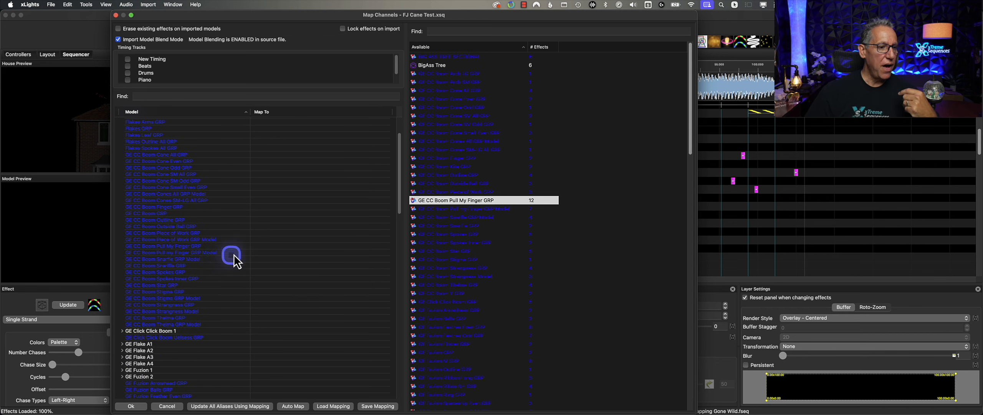
{"action": "scroll", "coordinate": [235, 246], "scroll_direction": "down", "scroll_amount": 10}
{"action": "scroll", "coordinate": [236, 245], "scroll_direction": "down", "scroll_amount": 10}
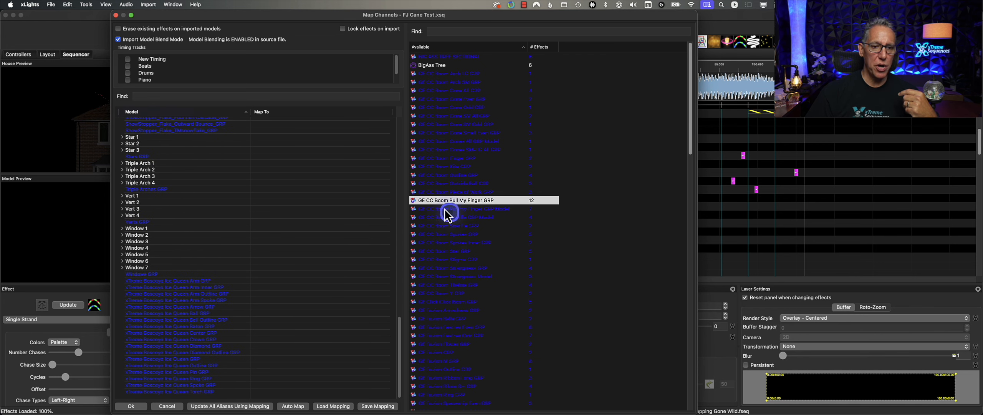
{"action": "left_click_drag", "start_coordinate": [448, 200], "coordinate": [290, 330]}
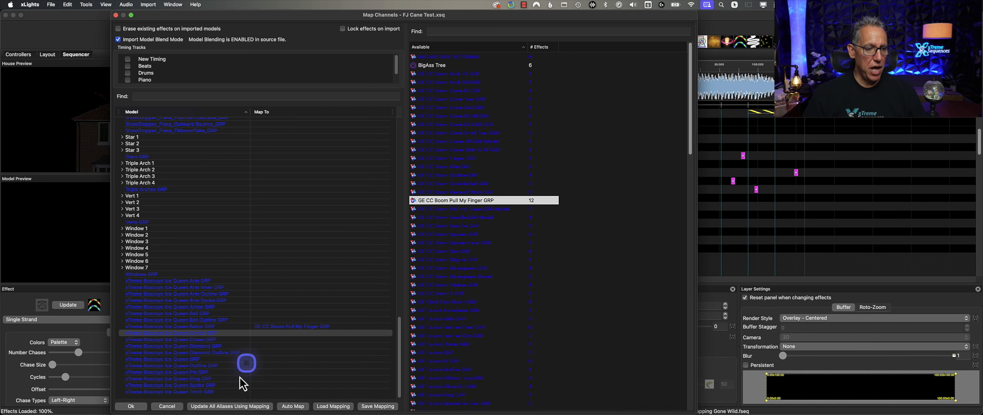
{"action": "left_click", "coordinate": [231, 406]}
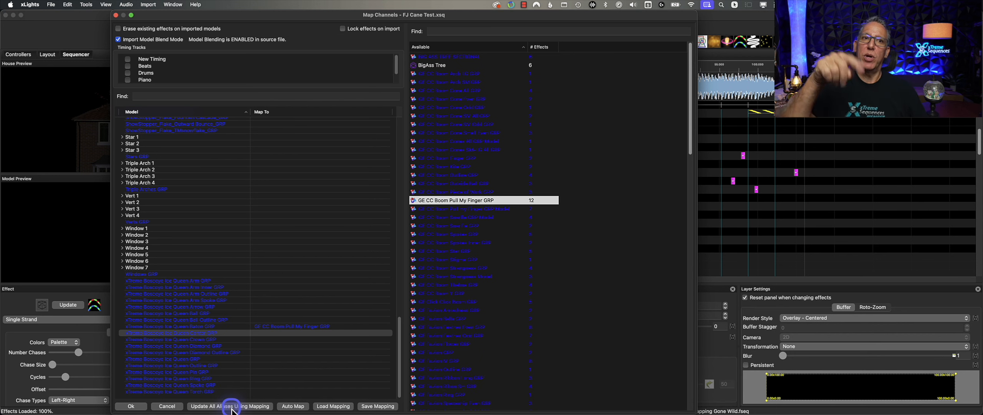
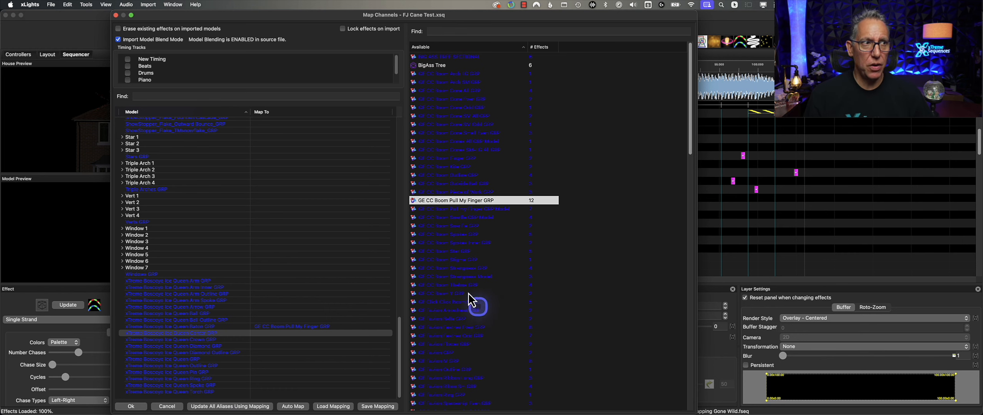
{"action": "left_click", "coordinate": [115, 15]}
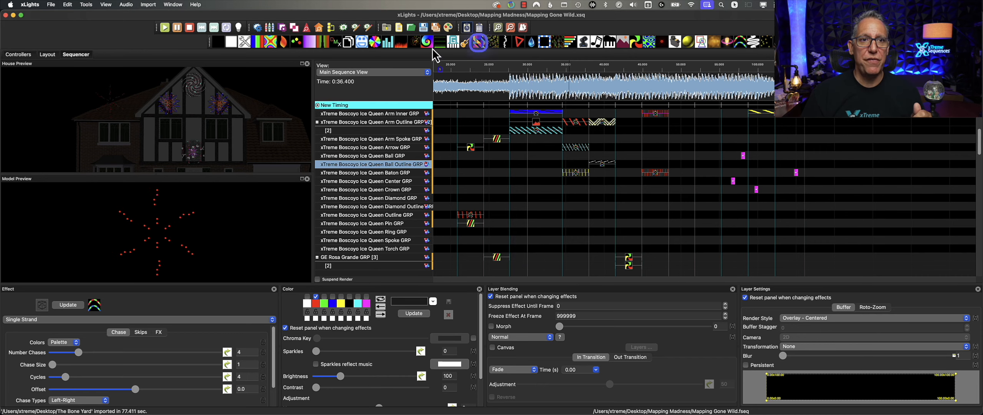
- Render all effects in the sequence and save it
{"action": "left_click", "coordinate": [447, 27]}
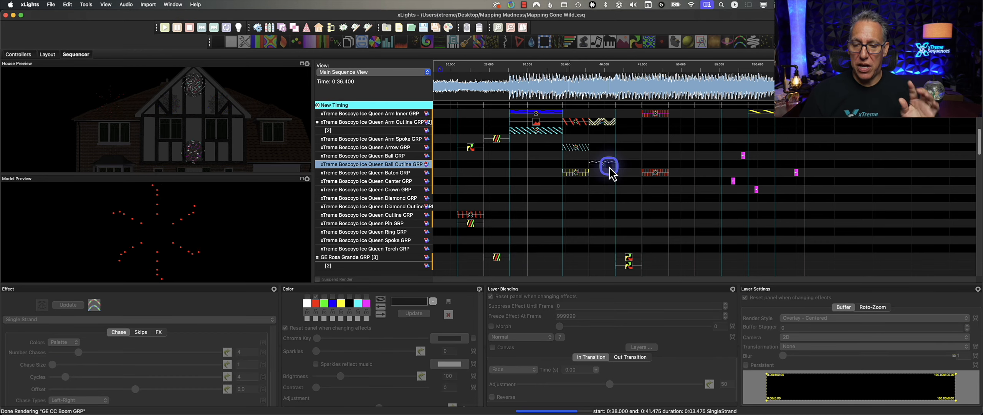
{"action": "left_click", "coordinate": [422, 30]}
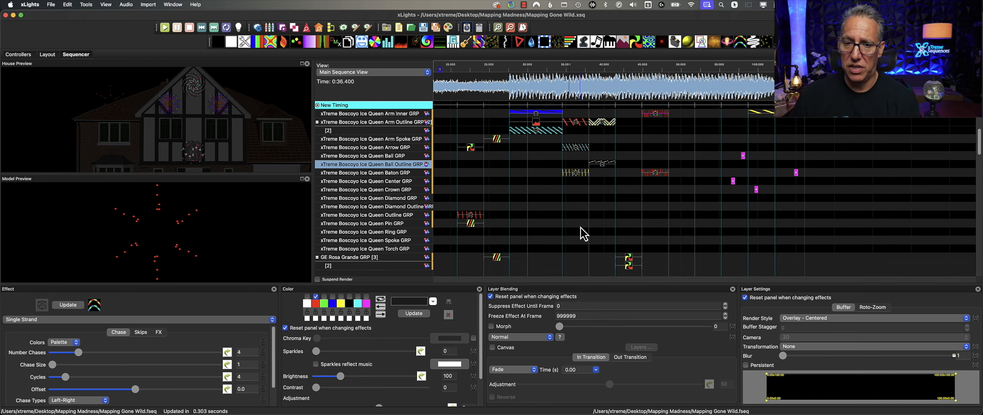
{"action": "scroll", "coordinate": [584, 234], "scroll_direction": "down", "scroll_amount": 5}
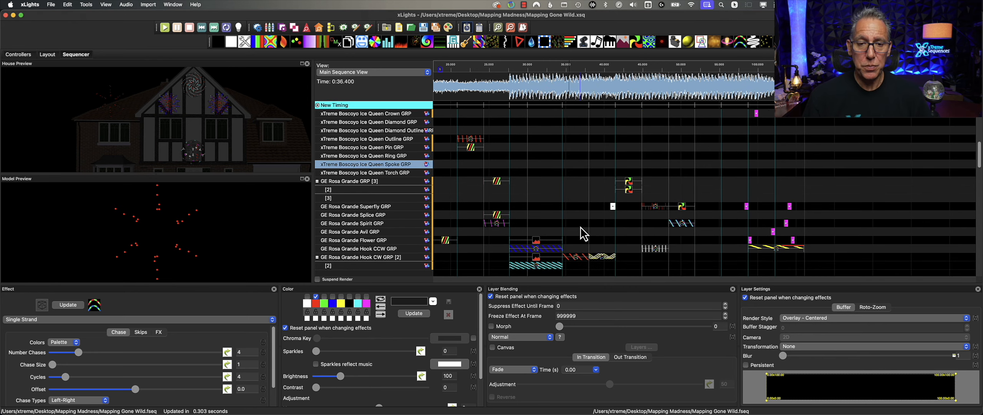
{"action": "scroll", "coordinate": [584, 233], "scroll_direction": "up", "scroll_amount": 5}
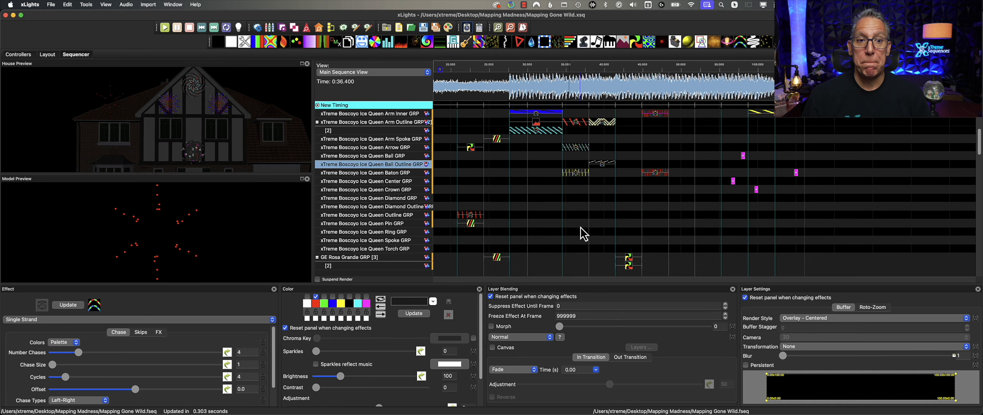
{"action": "scroll", "coordinate": [583, 233], "scroll_direction": "up", "scroll_amount": 3}
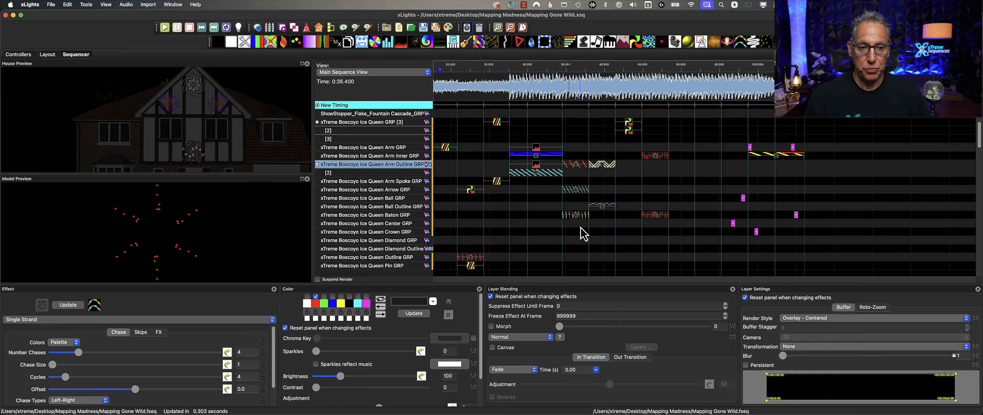
- Open the SubModels editor for the 03.15.0Mod SHOWSTOPPER SNOWFLAKE model in the house layout
{"action": "left_click", "coordinate": [43, 56]}
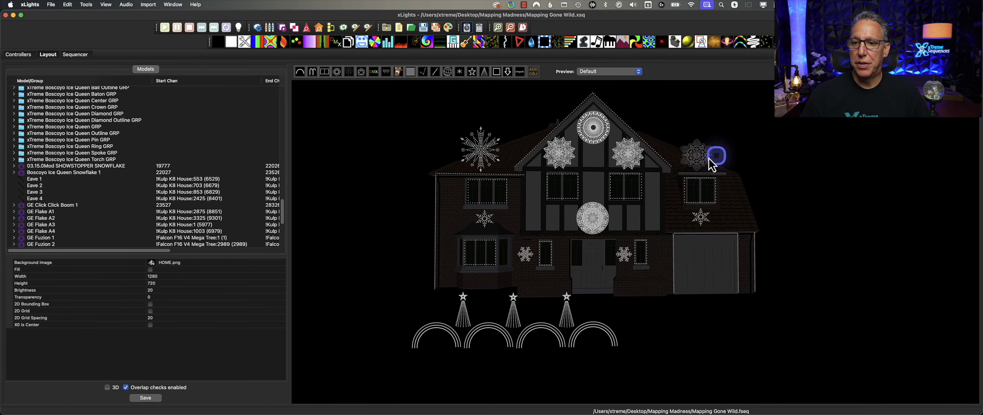
{"action": "left_click", "coordinate": [698, 164]}
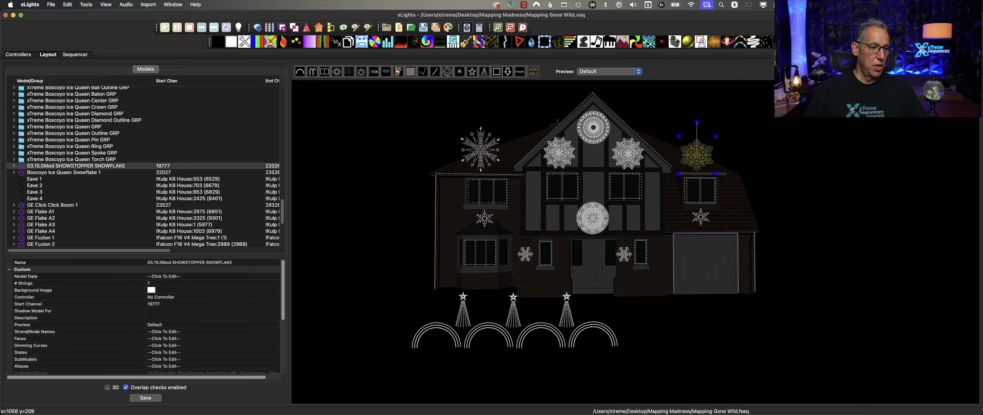
{"action": "left_click", "coordinate": [224, 360]}
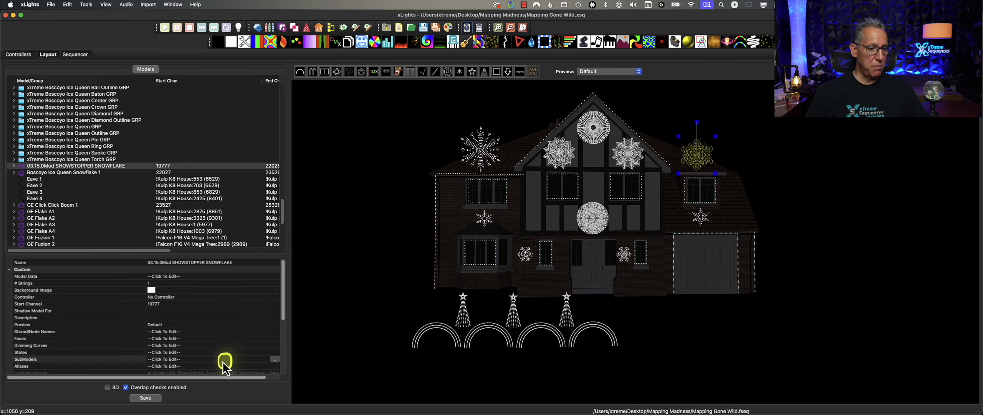
{"action": "left_click", "coordinate": [275, 360]}
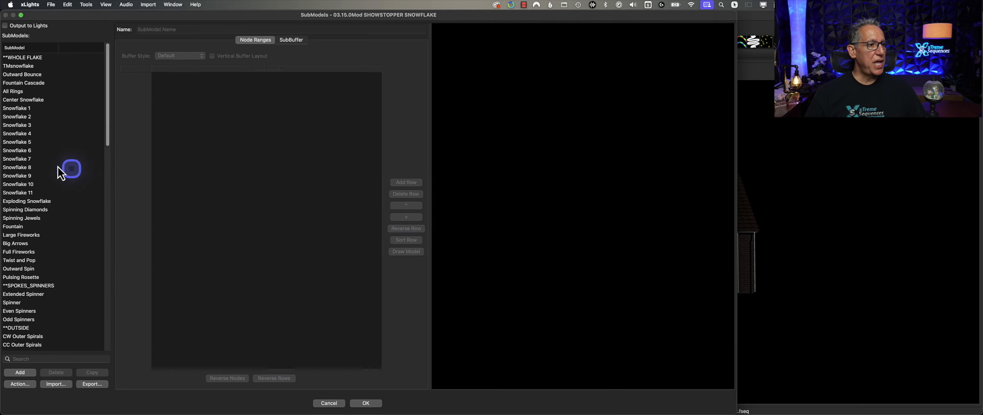
- Preview the snowflake's Snowflake 5, Spinning Diamonds and Extended Spinner submodels
{"action": "left_click", "coordinate": [28, 142]}
{"action": "left_click", "coordinate": [27, 206]}
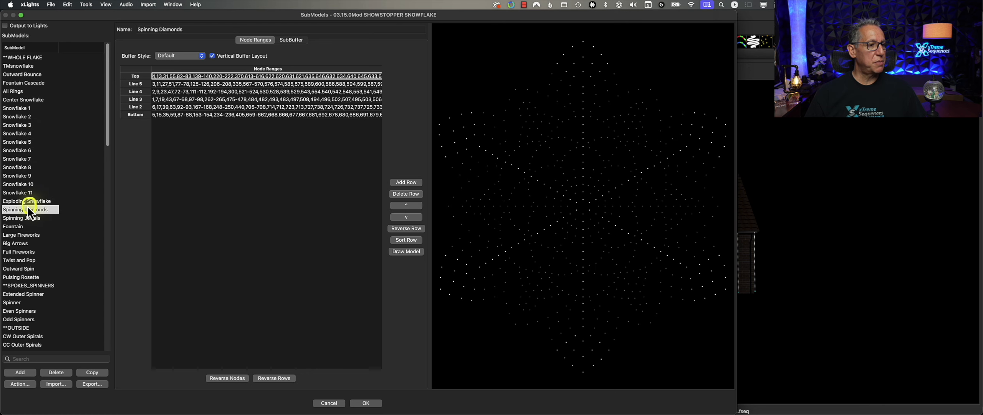
{"action": "scroll", "coordinate": [28, 223], "scroll_direction": "down", "scroll_amount": 3}
{"action": "left_click", "coordinate": [28, 238]}
{"action": "scroll", "coordinate": [31, 253], "scroll_direction": "down", "scroll_amount": 10}
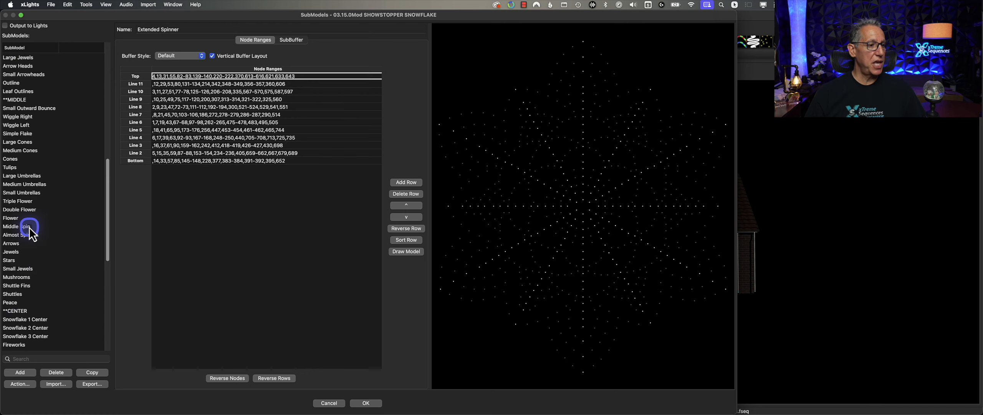
- Examine the individual arm submodels TMsnowflake-06, Fountain Cascade-02, TMsnowflake-09, TMsnowflake-04 and Outward Bounce-04
{"action": "left_click", "coordinate": [29, 227]}
{"action": "scroll", "coordinate": [35, 253], "scroll_direction": "down", "scroll_amount": 15}
{"action": "left_click", "coordinate": [35, 245]}
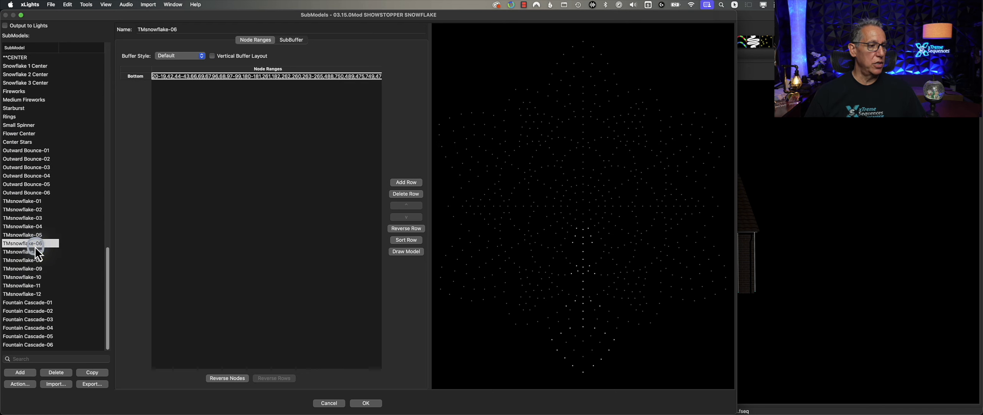
{"action": "left_click", "coordinate": [37, 310]}
{"action": "left_click", "coordinate": [37, 268]}
{"action": "left_click", "coordinate": [40, 226]}
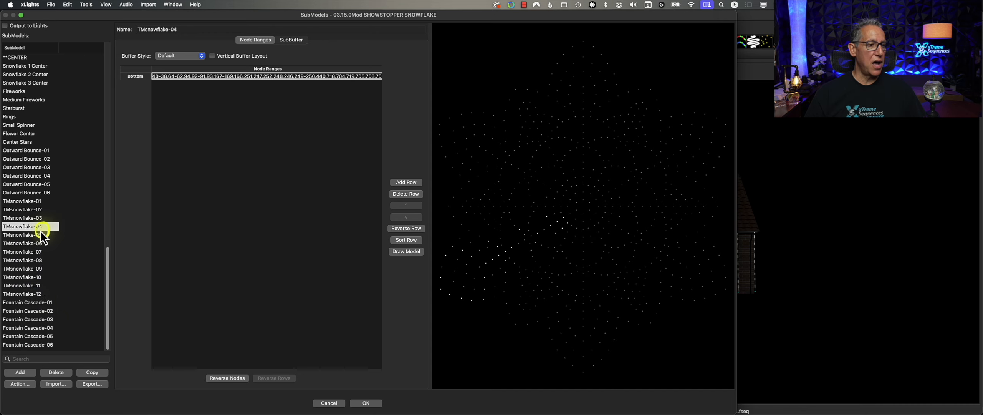
{"action": "left_click", "coordinate": [45, 177]}
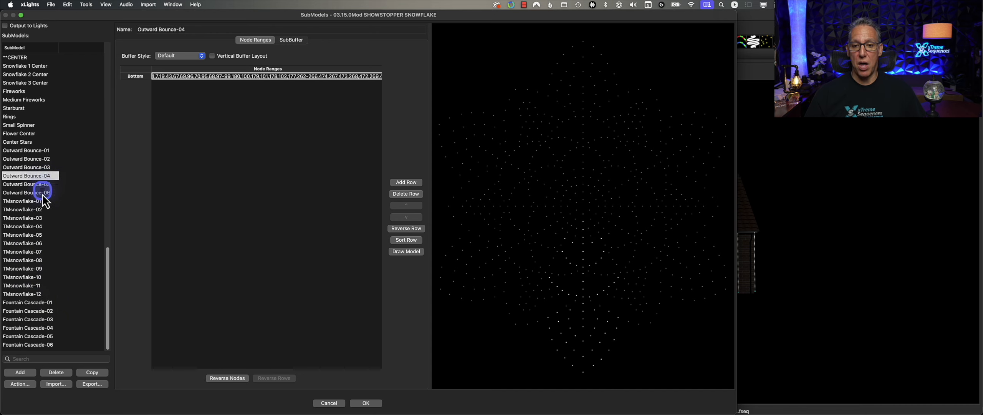
- Preview the Tulips submodel and compare the multi-line TMsnowflake, Fountain Cascade and Outward Bounce submodels
{"action": "scroll", "coordinate": [32, 169], "scroll_direction": "up", "scroll_amount": 10}
{"action": "left_click", "coordinate": [31, 175]}
{"action": "scroll", "coordinate": [34, 178], "scroll_direction": "up", "scroll_amount": 10}
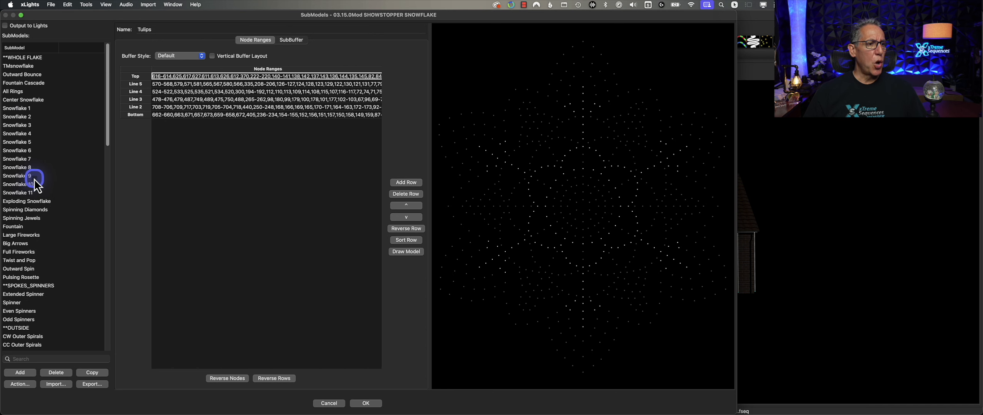
{"action": "left_click", "coordinate": [29, 68]}
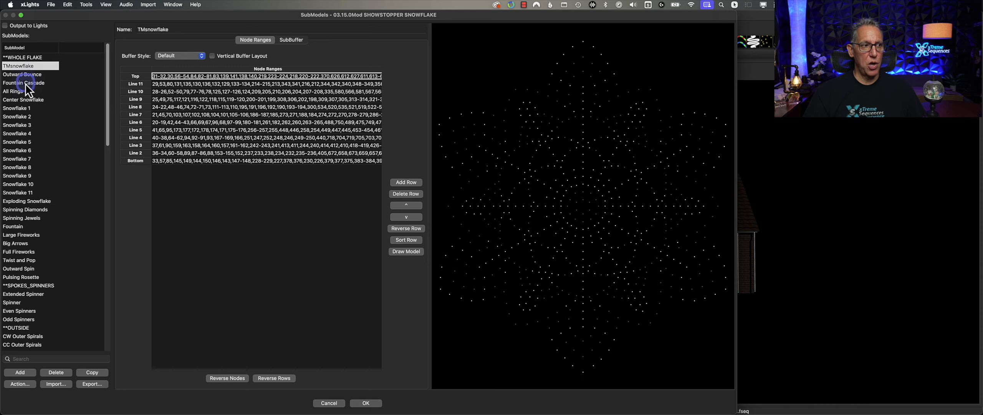
{"action": "left_click", "coordinate": [25, 84]}
{"action": "left_click", "coordinate": [28, 76]}
{"action": "left_click", "coordinate": [26, 68]}
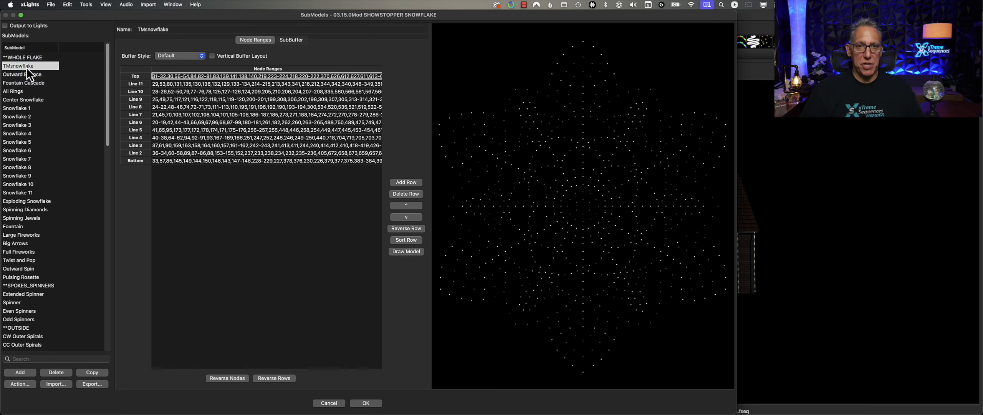
- Check the Split option for TMsnowflake, review the numbered submodels ending the list, and cancel the SubModels editor
{"action": "right_click", "coordinate": [26, 67]}
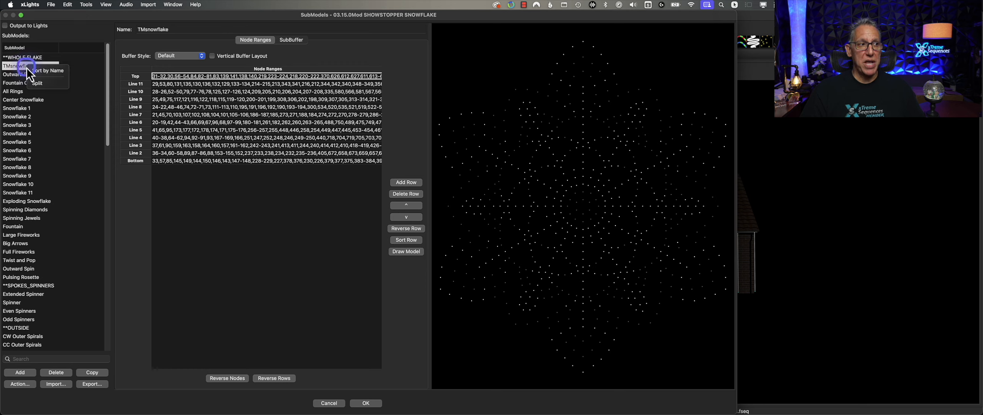
{"action": "left_click", "coordinate": [42, 83]}
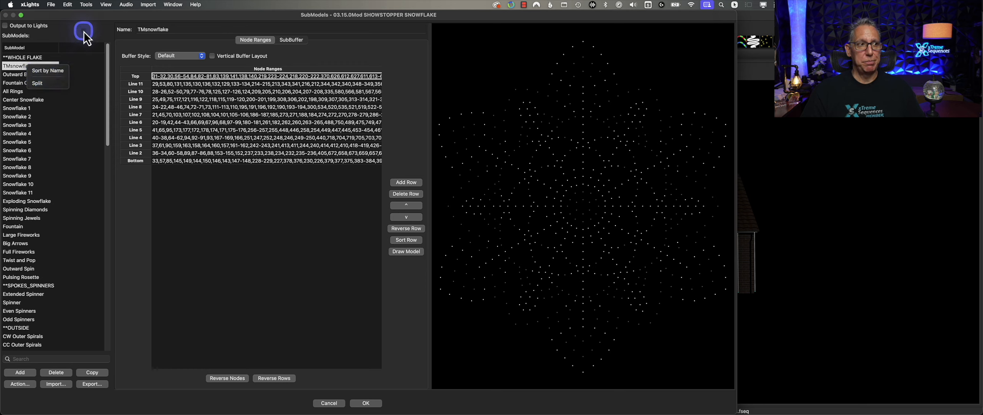
{"action": "scroll", "coordinate": [61, 186], "scroll_direction": "down", "scroll_amount": 15}
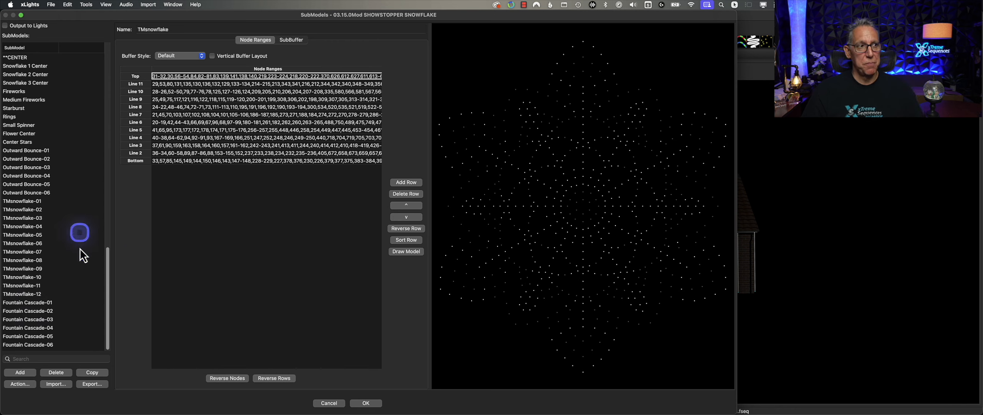
{"action": "left_click", "coordinate": [329, 402]}
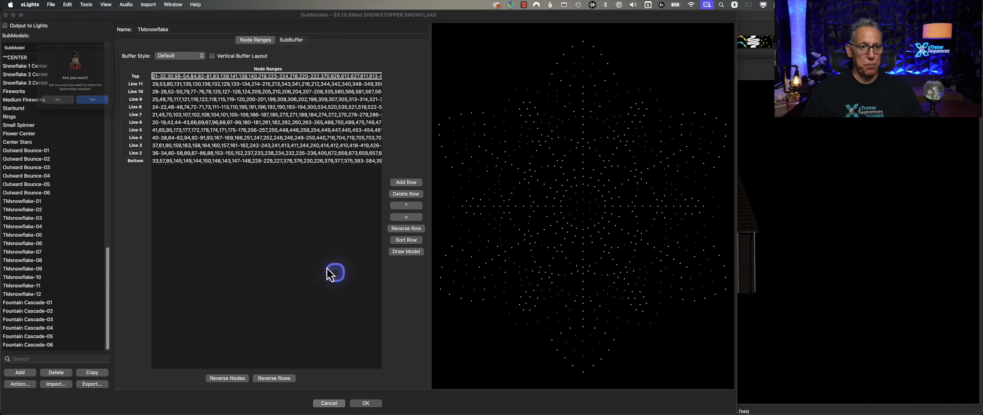
- Close the SubModels editor and review the Showstopper Snowflake's submodels in the layout's model list
{"action": "left_click", "coordinate": [97, 107]}
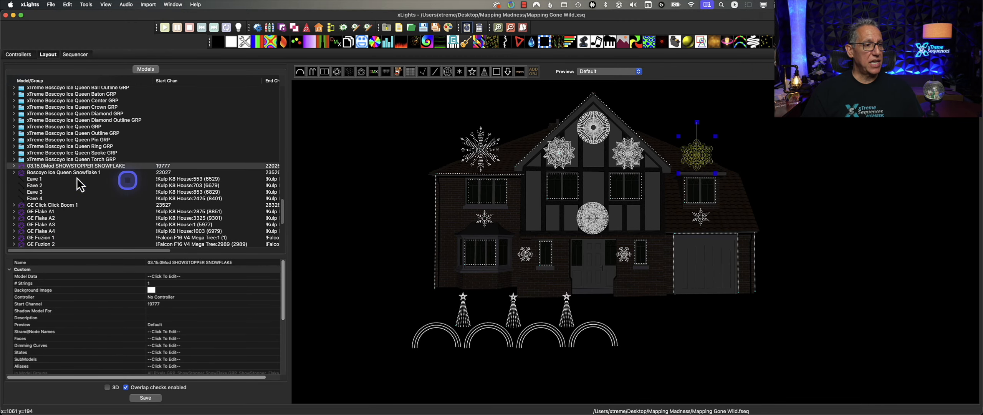
{"action": "left_click", "coordinate": [14, 165]}
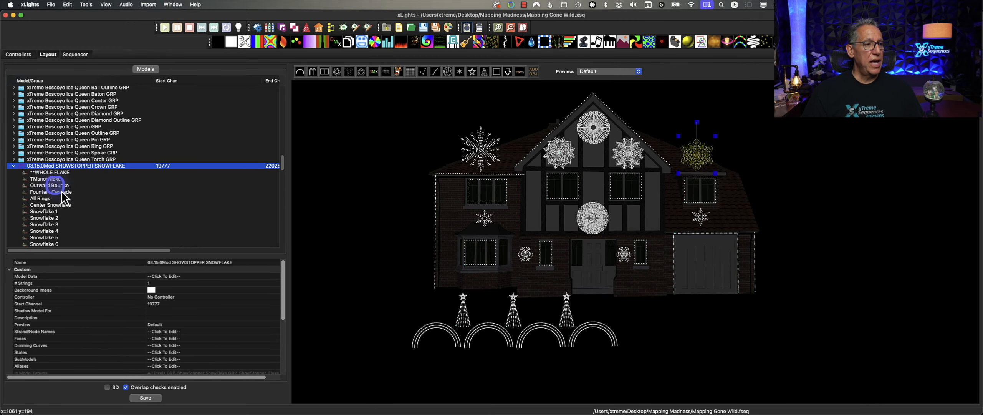
{"action": "scroll", "coordinate": [116, 206], "scroll_direction": "down", "scroll_amount": 5}
{"action": "scroll", "coordinate": [116, 206], "scroll_direction": "down", "scroll_amount": 10}
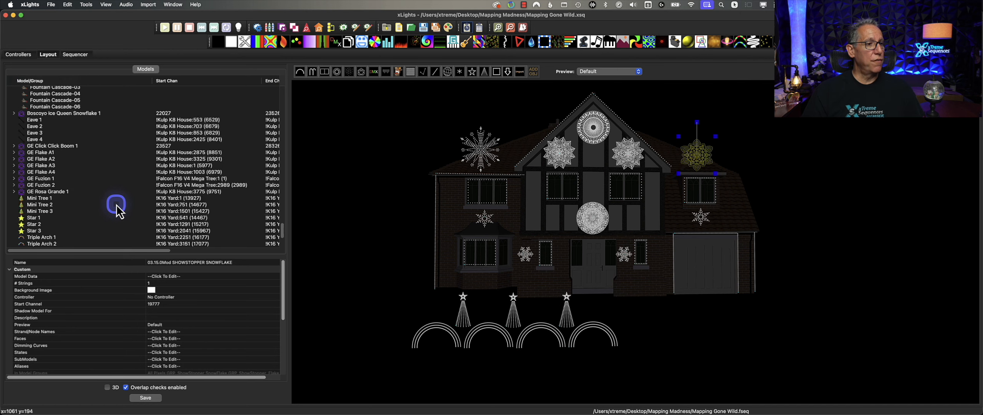
{"action": "scroll", "coordinate": [116, 205], "scroll_direction": "up", "scroll_amount": 5}
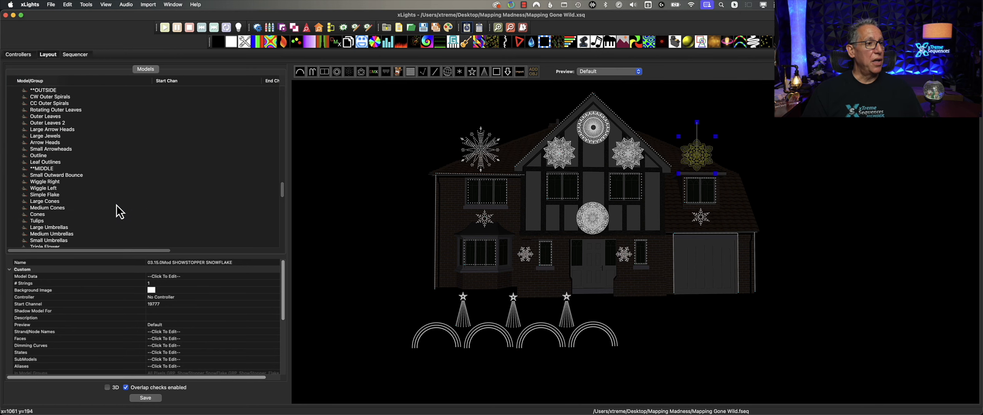
{"action": "scroll", "coordinate": [117, 206], "scroll_direction": "down", "scroll_amount": 8}
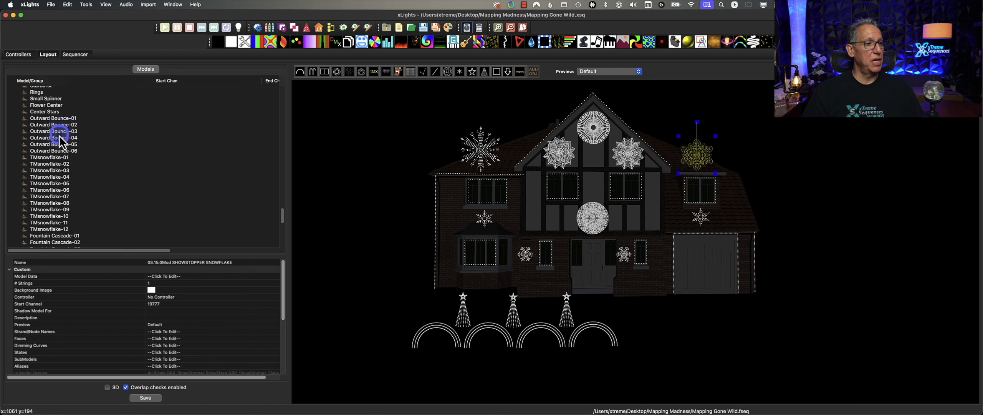
{"action": "scroll", "coordinate": [88, 172], "scroll_direction": "down", "scroll_amount": 7}
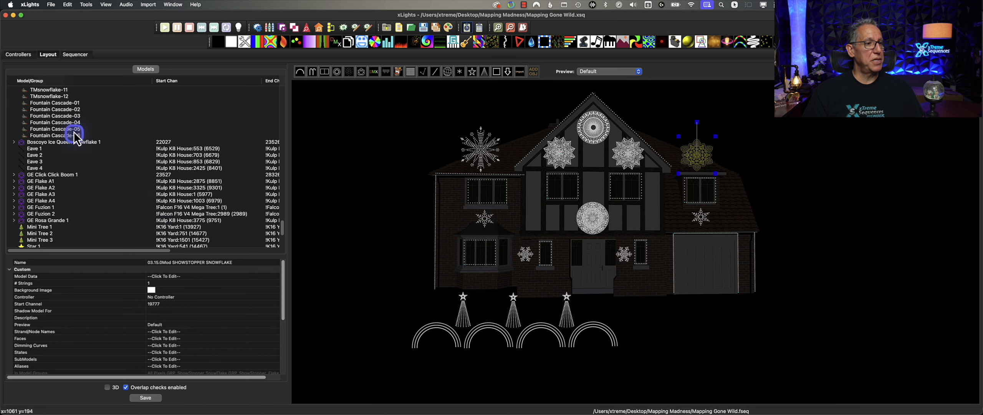
- Select submodels Fountain Cascade-01 through Fountain Cascade-06 and check the option for creating a group from them
{"action": "left_click", "coordinate": [61, 102]}
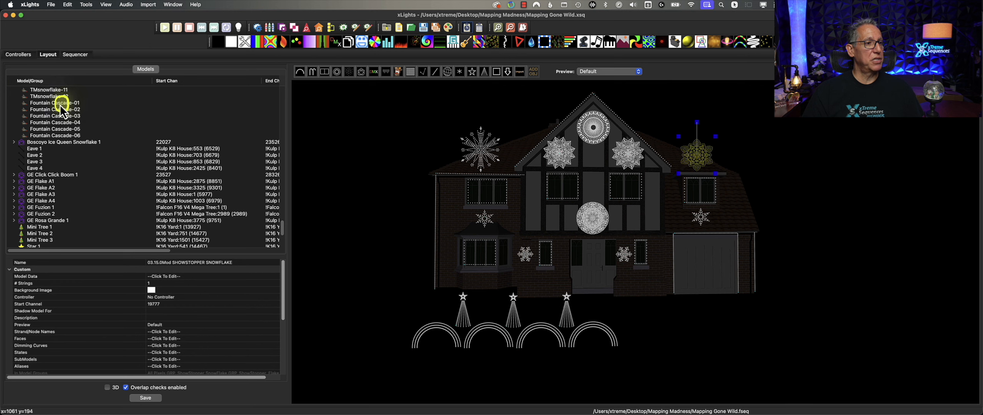
{"action": "left_click", "coordinate": [62, 137], "text": "shift"}
{"action": "right_click", "coordinate": [69, 132]}
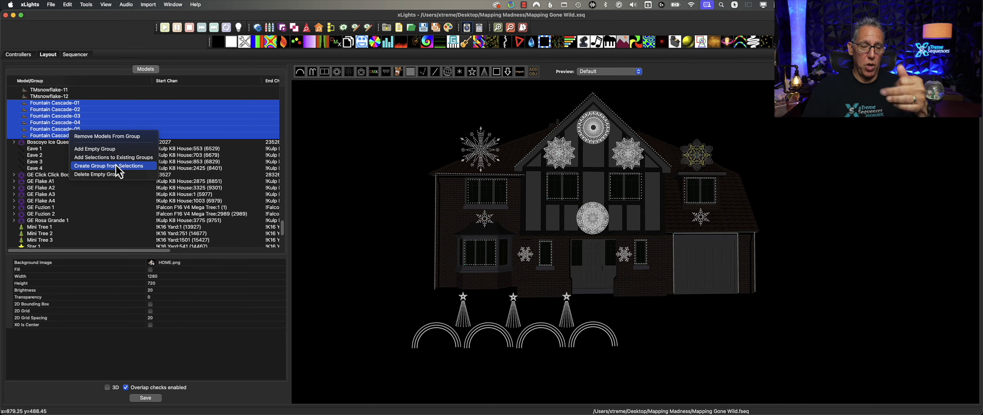
{"action": "left_click", "coordinate": [224, 68]}
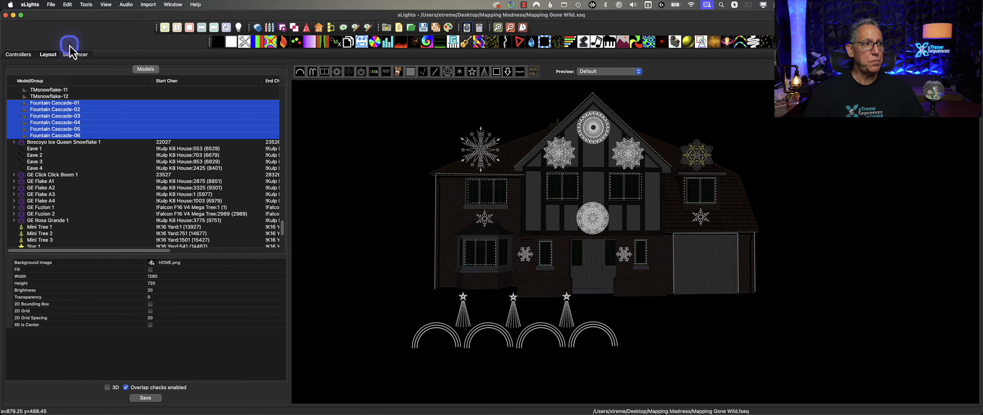
- Switch to the sequencer and review the ShowStopper, Boscoyo Ice Queen and GE Rosa Grande group rows
{"action": "left_click", "coordinate": [86, 52]}
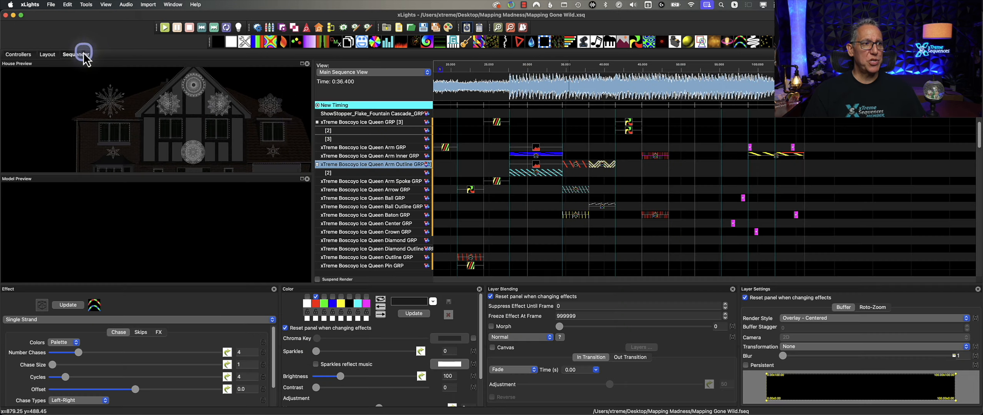
{"action": "scroll", "coordinate": [529, 253], "scroll_direction": "up", "scroll_amount": 3}
{"action": "scroll", "coordinate": [539, 250], "scroll_direction": "up", "scroll_amount": 5}
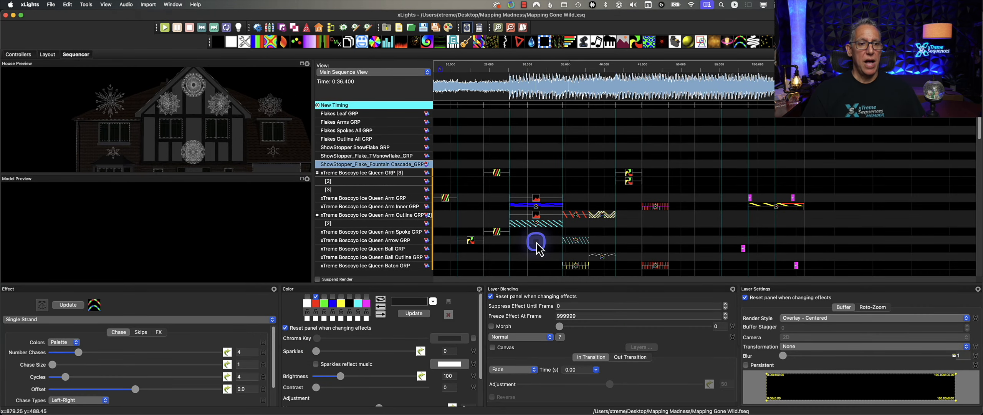
{"action": "scroll", "coordinate": [539, 249], "scroll_direction": "down", "scroll_amount": 15}
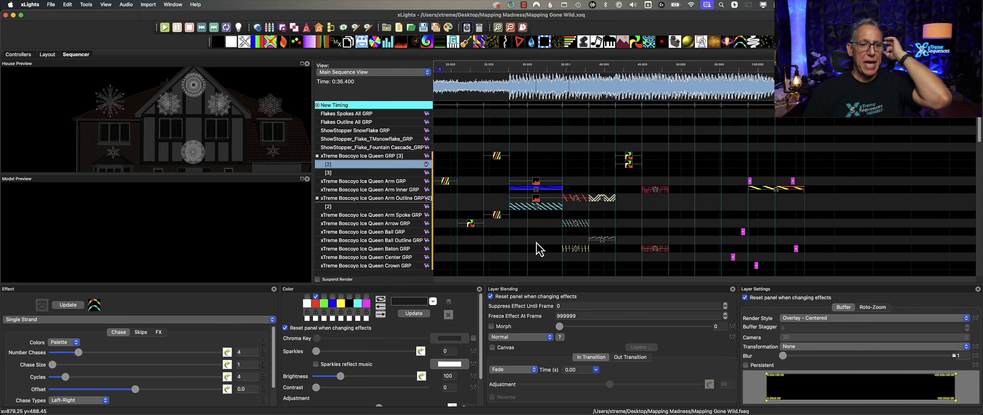
{"action": "scroll", "coordinate": [540, 250], "scroll_direction": "down", "scroll_amount": 5}
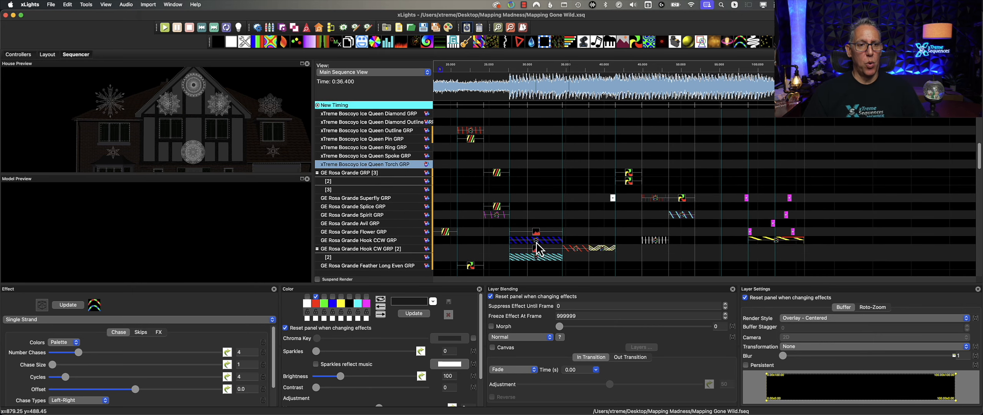
{"action": "scroll", "coordinate": [540, 250], "scroll_direction": "up", "scroll_amount": 5}
{"action": "scroll", "coordinate": [539, 250], "scroll_direction": "up", "scroll_amount": 10}
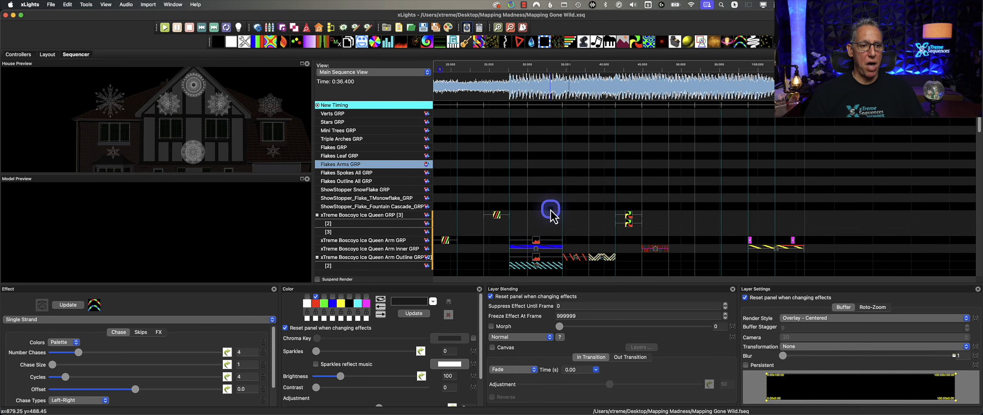
- Expand ShowStopper SnowFlake GRP to its model and submodel rows, and widen the row names to show them in full
{"action": "double_click", "coordinate": [375, 190]}
{"action": "left_click", "coordinate": [395, 198]}
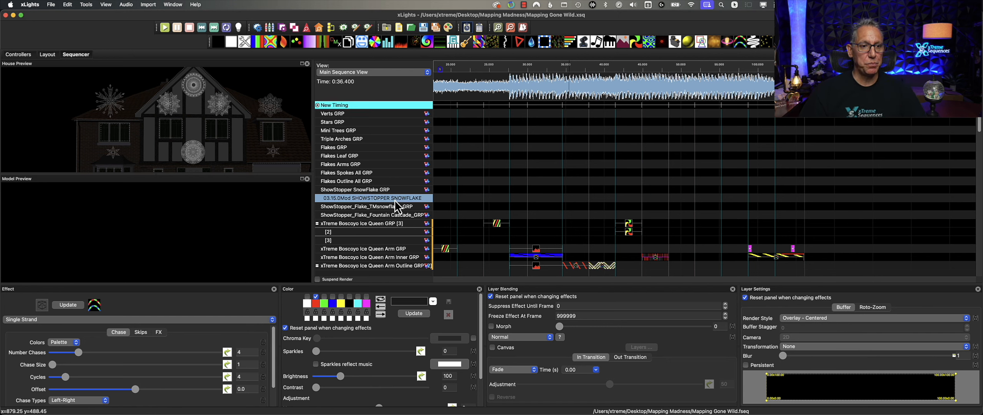
{"action": "double_click", "coordinate": [396, 201]}
{"action": "scroll", "coordinate": [393, 226], "scroll_direction": "down", "scroll_amount": 1}
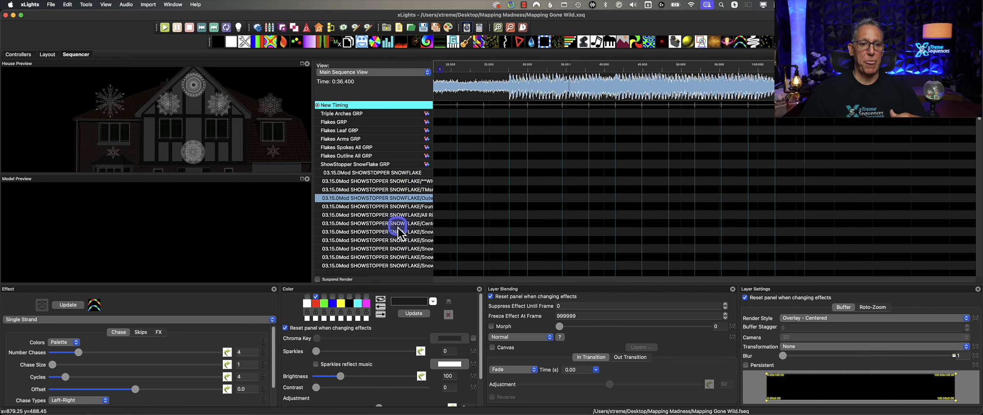
{"action": "left_click_drag", "start_coordinate": [433, 109], "coordinate": [489, 110]}
- Look through the Showstopper Snowflake's submodel rows, then collapse them under the model
{"action": "scroll", "coordinate": [451, 239], "scroll_direction": "down", "scroll_amount": 3}
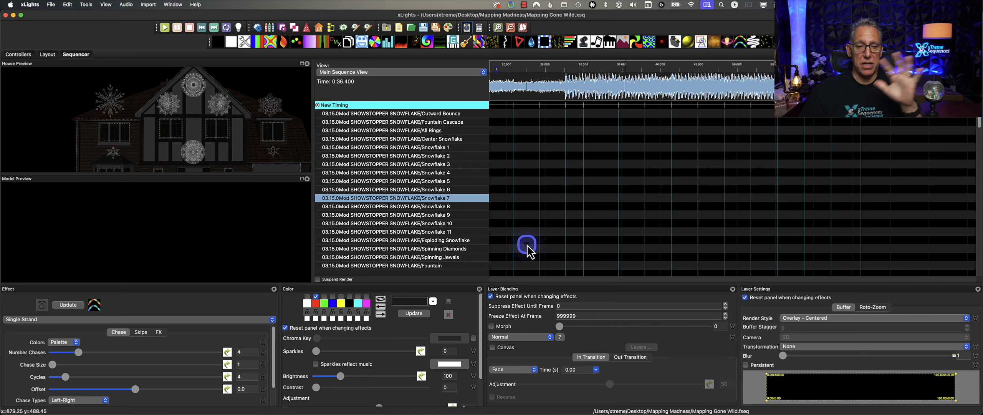
{"action": "scroll", "coordinate": [527, 244], "scroll_direction": "down", "scroll_amount": 1}
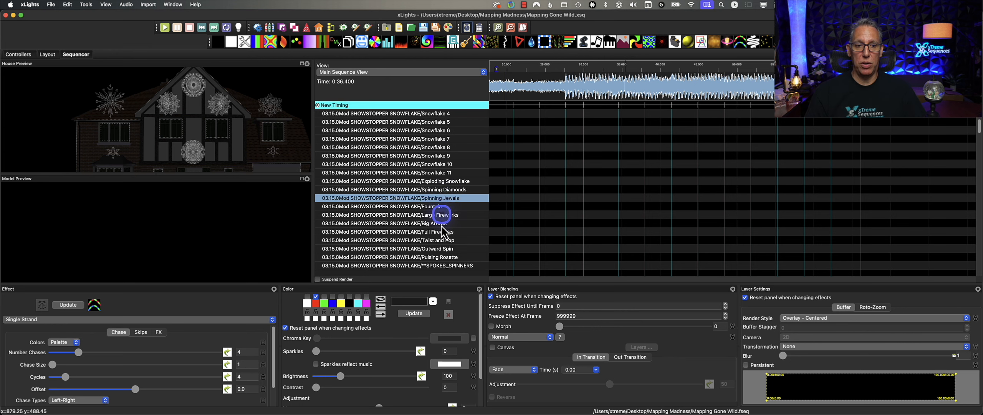
{"action": "scroll", "coordinate": [445, 230], "scroll_direction": "up", "scroll_amount": 4}
{"action": "scroll", "coordinate": [445, 241], "scroll_direction": "up", "scroll_amount": 2}
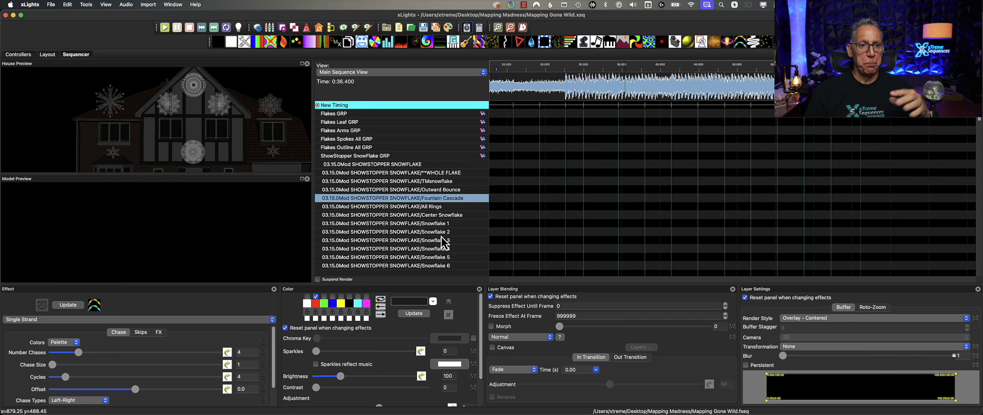
{"action": "double_click", "coordinate": [395, 165]}
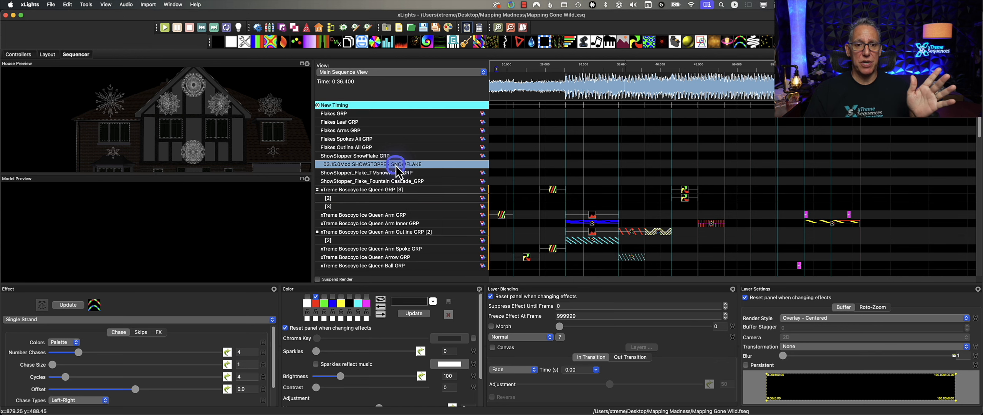
- Insert two additional effect layers below ShowStopper SnowFlake GRP
{"action": "right_click", "coordinate": [448, 159]}
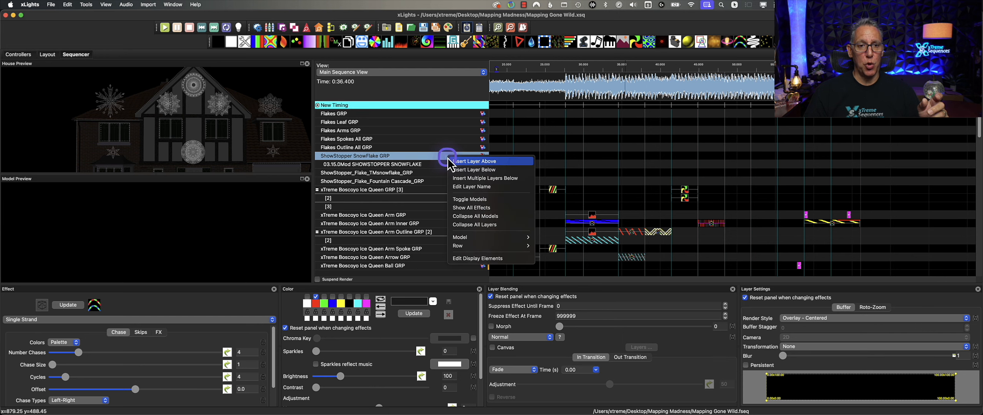
{"action": "left_click", "coordinate": [479, 183]}
{"action": "key", "text": "Return"}
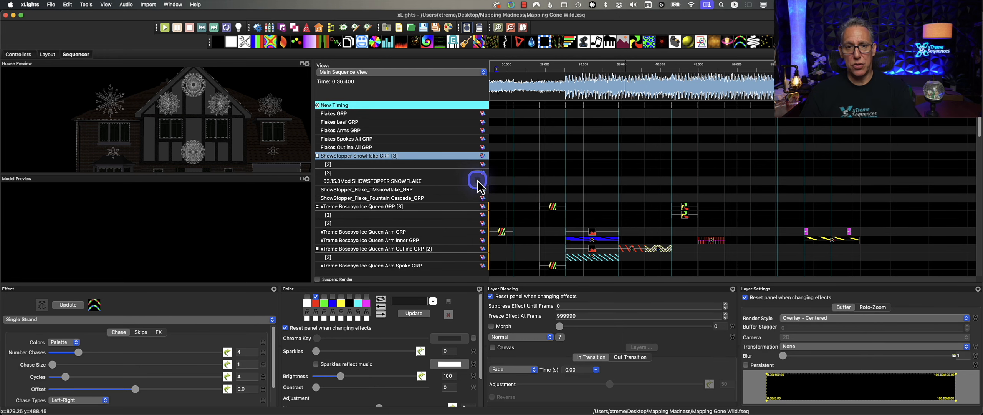
- Copy the effects from the first two layers of xTreme Boscoyo Ice Queen GRP onto ShowStopper SnowFlake GRP
{"action": "scroll", "coordinate": [606, 232], "scroll_direction": "down", "scroll_amount": 4}
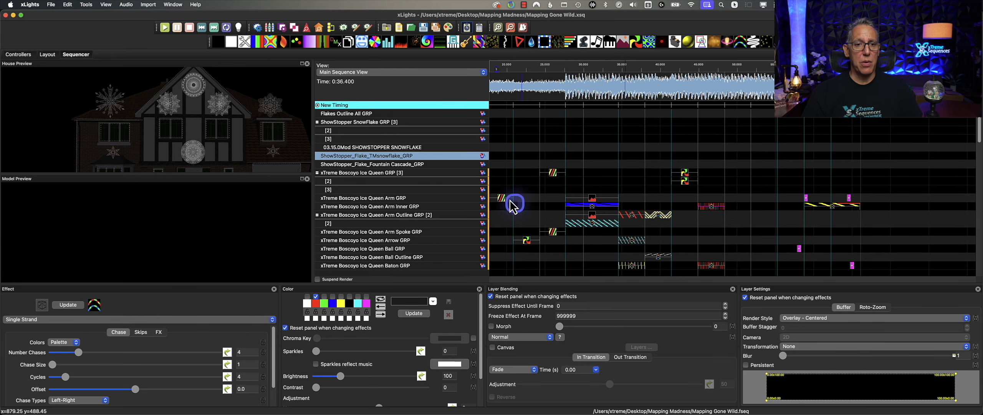
{"action": "left_click_drag", "start_coordinate": [499, 173], "coordinate": [694, 189]}
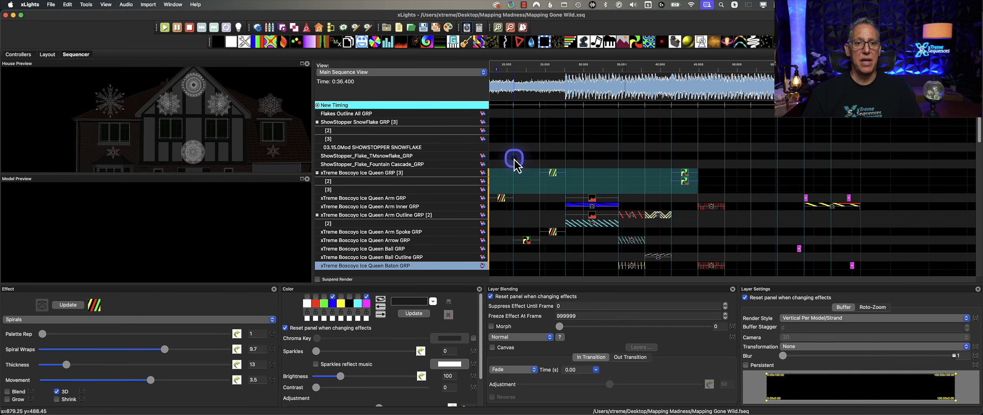
{"action": "left_click", "coordinate": [504, 123]}
{"action": "key", "text": "super+v"}
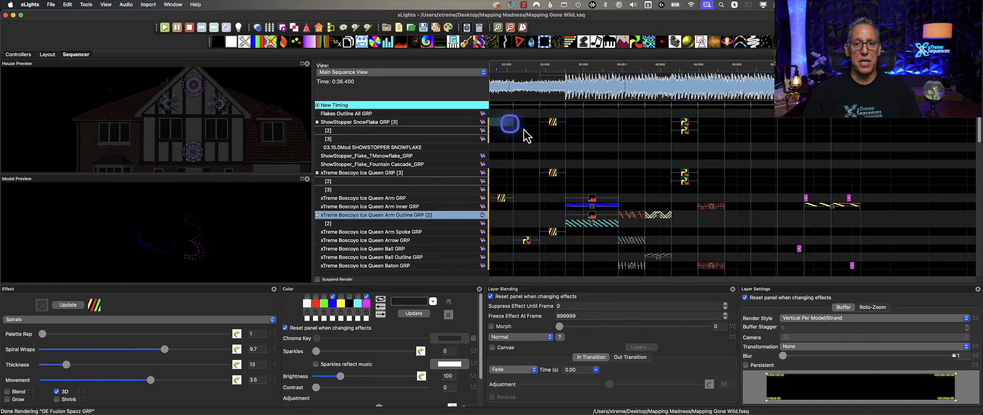
- Preview the copied Spirals and Pinwheel effects on ShowStopper SnowFlake GRP and compare them with the Ice Queen group's effects
{"action": "left_click", "coordinate": [552, 122]}
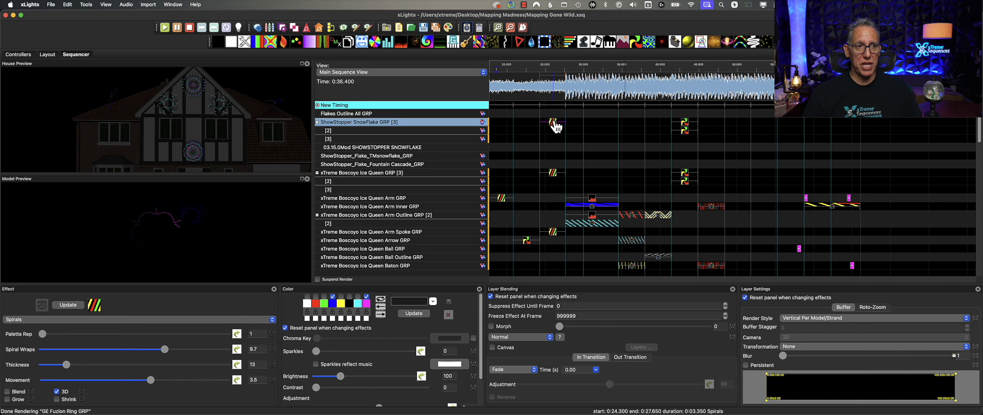
{"action": "left_click", "coordinate": [686, 122]}
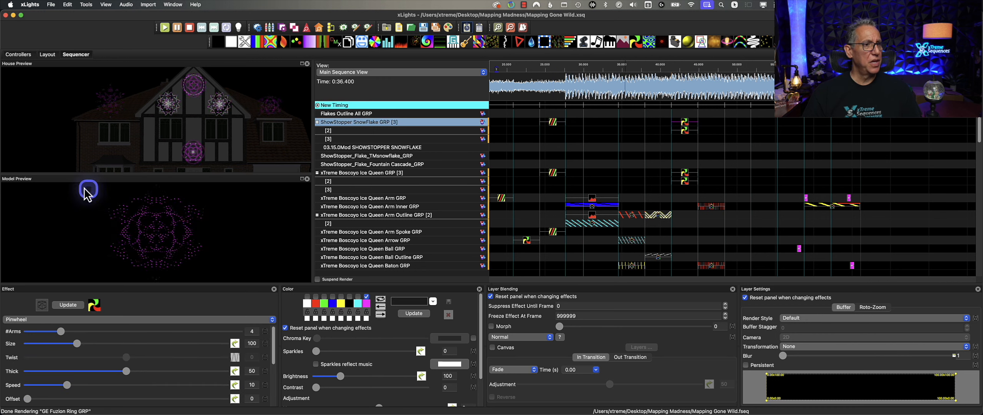
{"action": "left_click", "coordinate": [109, 107]}
{"action": "left_click", "coordinate": [278, 103]}
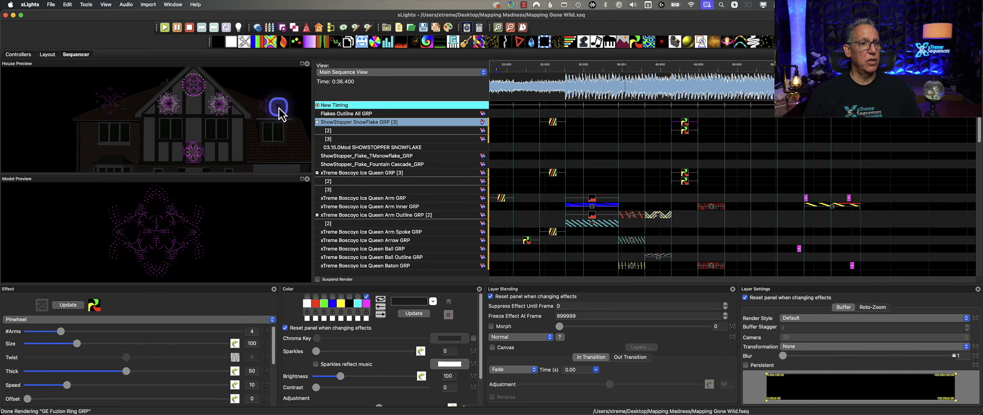
{"action": "left_click", "coordinate": [533, 137]}
{"action": "left_click", "coordinate": [554, 123]}
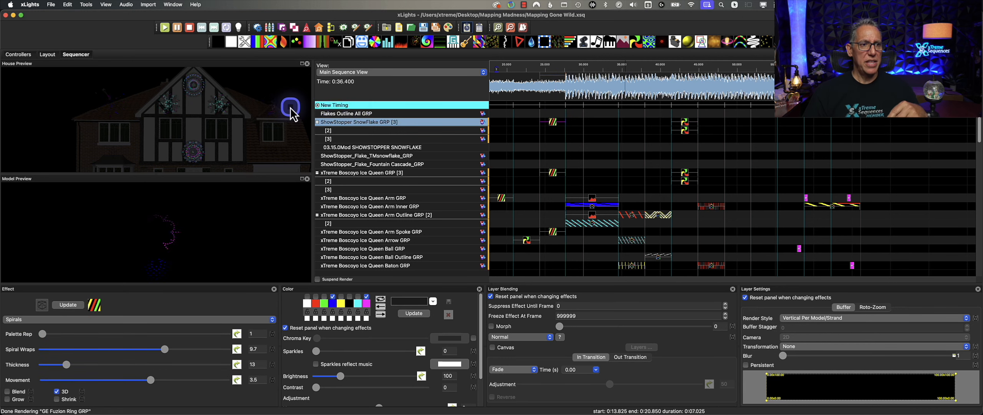
{"action": "left_click", "coordinate": [685, 173]}
{"action": "left_click", "coordinate": [648, 188]}
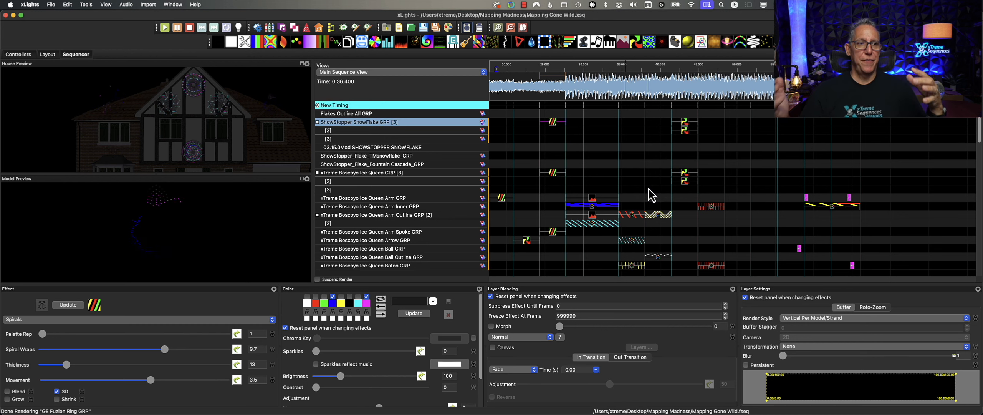
{"action": "left_click", "coordinate": [199, 249]}
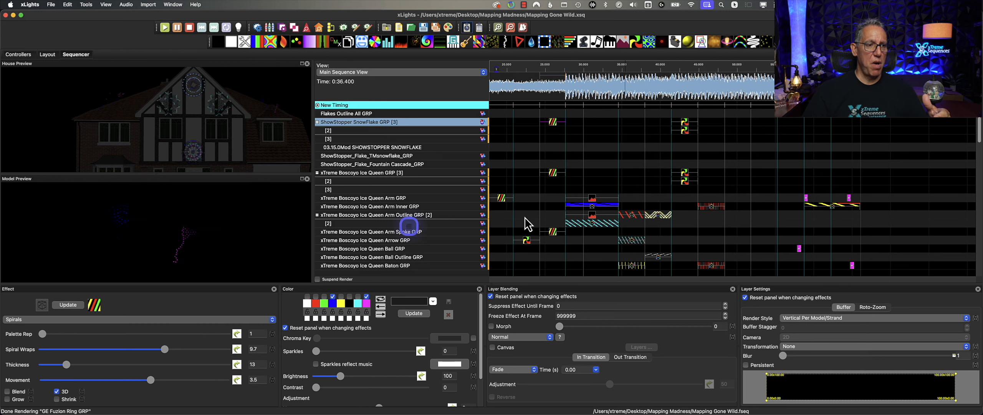
- Compare the Spirals effect on the ShowStopper and Ice Queen groups, and check the render style options without changing them
{"action": "left_click", "coordinate": [552, 122]}
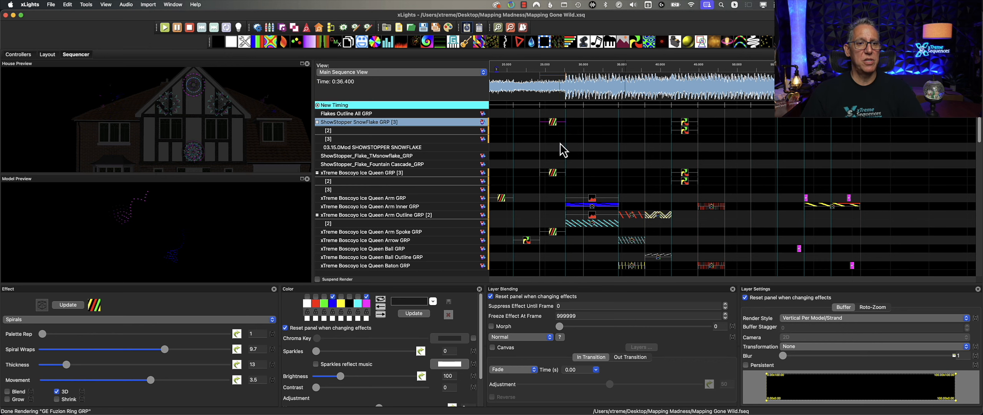
{"action": "left_click", "coordinate": [554, 174]}
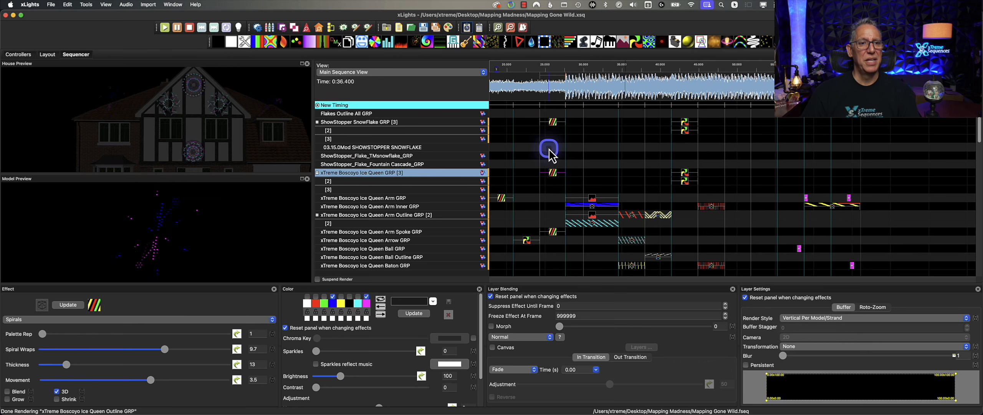
{"action": "left_click", "coordinate": [553, 122]}
{"action": "left_click", "coordinate": [813, 319]}
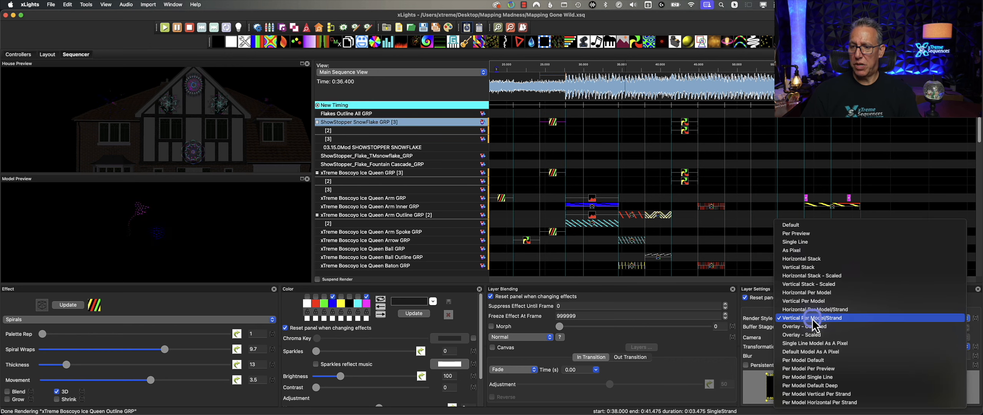
{"action": "left_click", "coordinate": [574, 157]}
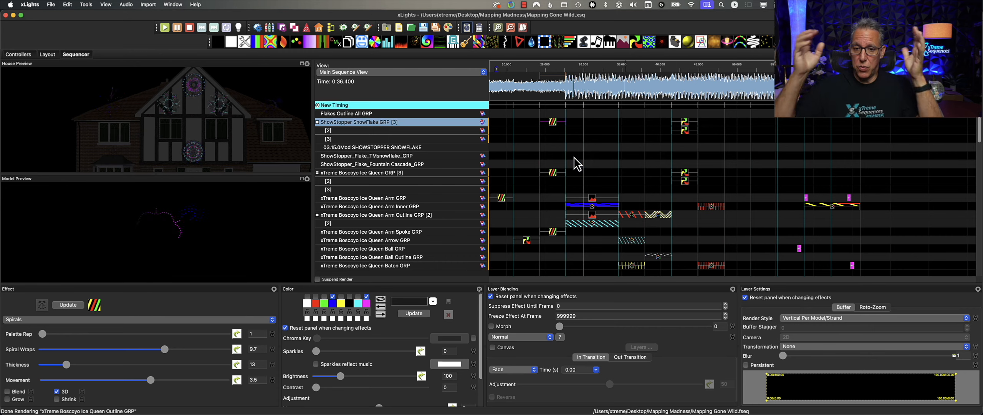
- Preview the Spirals effect on xTreme Boscoyo Ice Queen Arm Spoke GRP and look through the other Ice Queen groups
{"action": "scroll", "coordinate": [552, 134], "scroll_direction": "down", "scroll_amount": 3}
{"action": "left_click", "coordinate": [553, 191]}
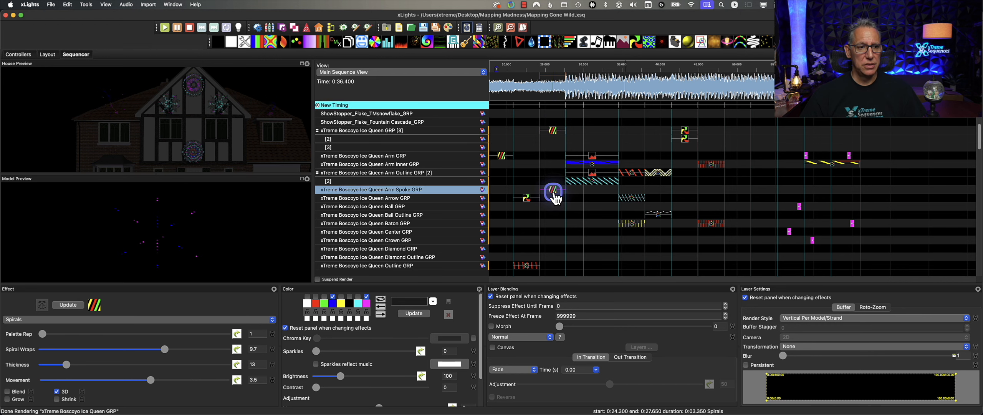
{"action": "scroll", "coordinate": [559, 231], "scroll_direction": "down", "scroll_amount": 8}
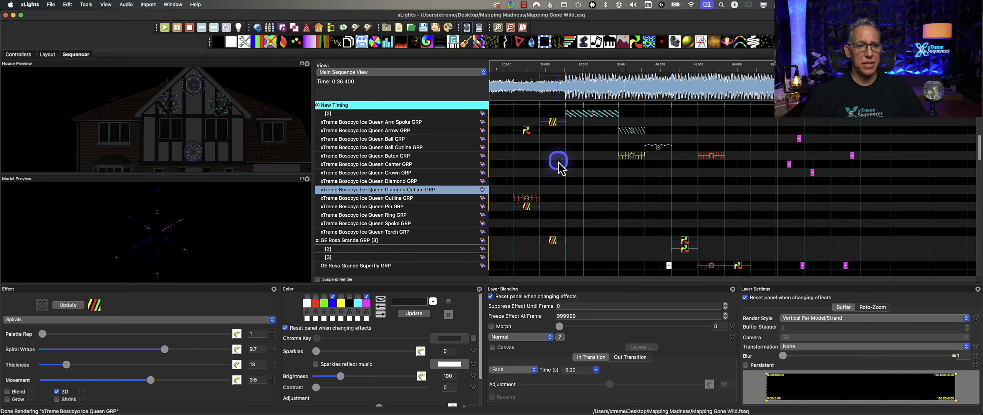
{"action": "scroll", "coordinate": [575, 203], "scroll_direction": "up", "scroll_amount": 3}
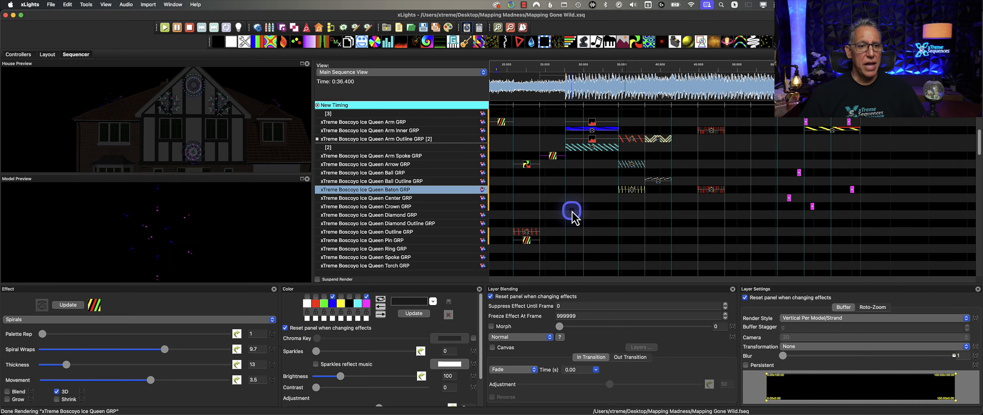
{"action": "scroll", "coordinate": [575, 218], "scroll_direction": "up", "scroll_amount": 3}
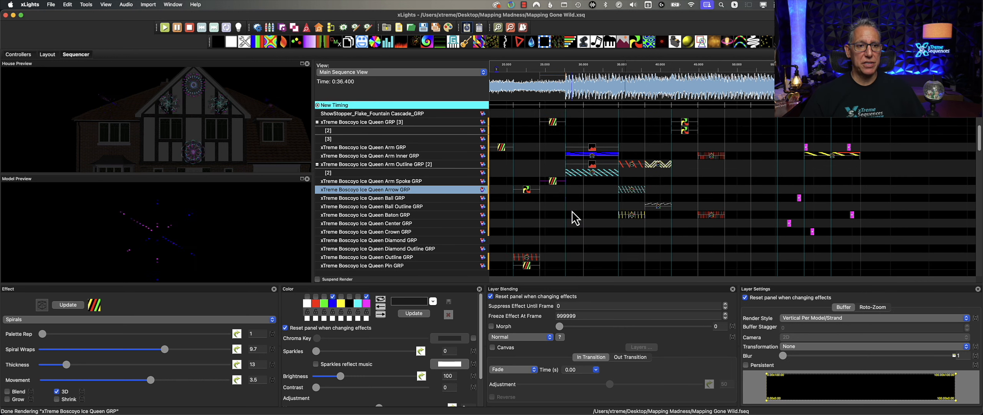
{"action": "scroll", "coordinate": [575, 218], "scroll_direction": "up", "scroll_amount": 5}
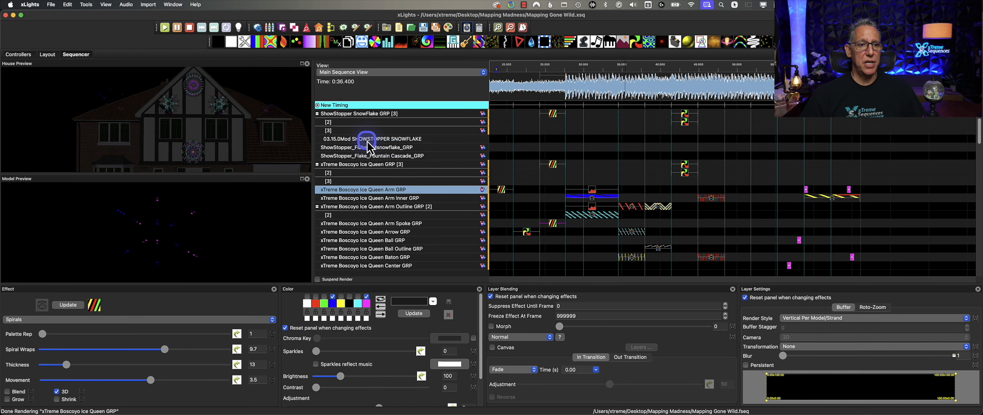
- Expand the SHOWSTOPPER SNOWFLAKE submodels and move the Spirals effect from ShowStopper SnowFlake GRP onto the TMsnowflake submodel
{"action": "double_click", "coordinate": [367, 139]}
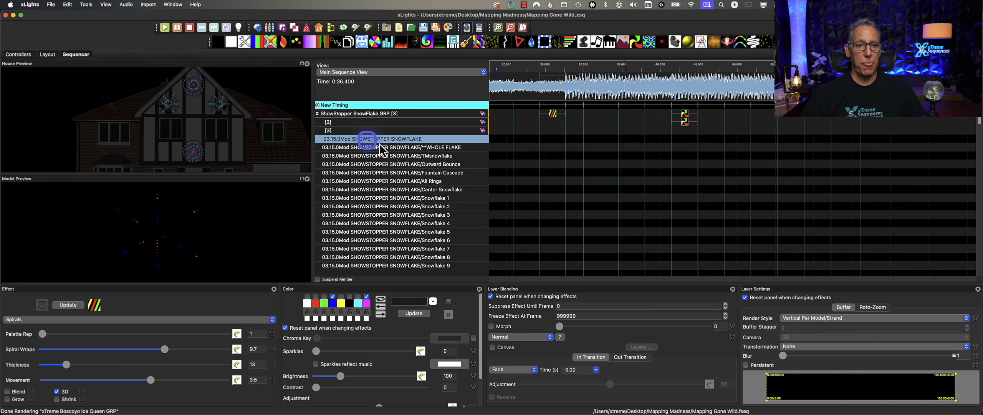
{"action": "left_click", "coordinate": [551, 157]}
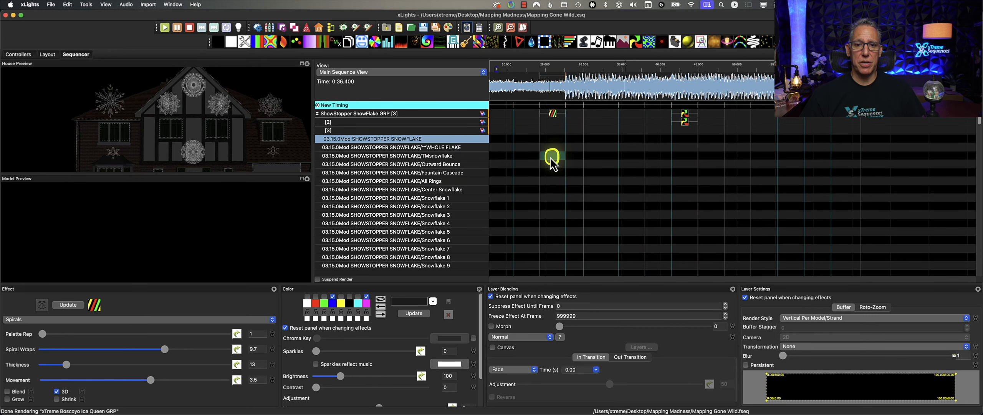
{"action": "key", "text": "super+v"}
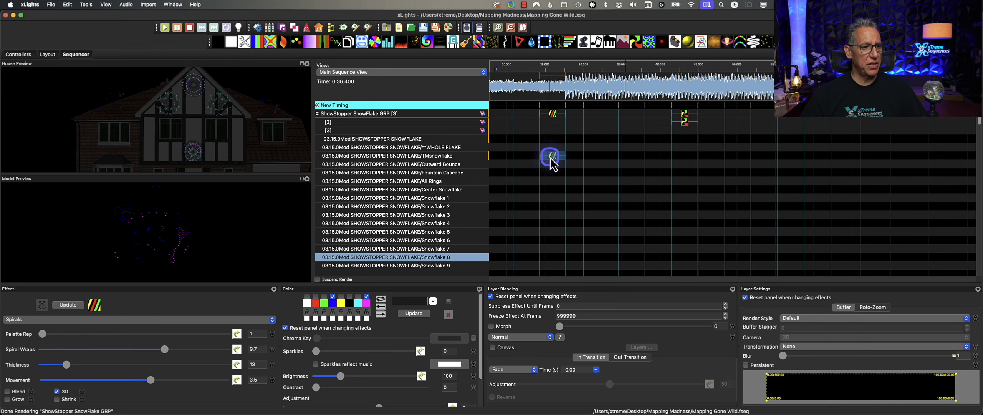
{"action": "left_click", "coordinate": [551, 158]}
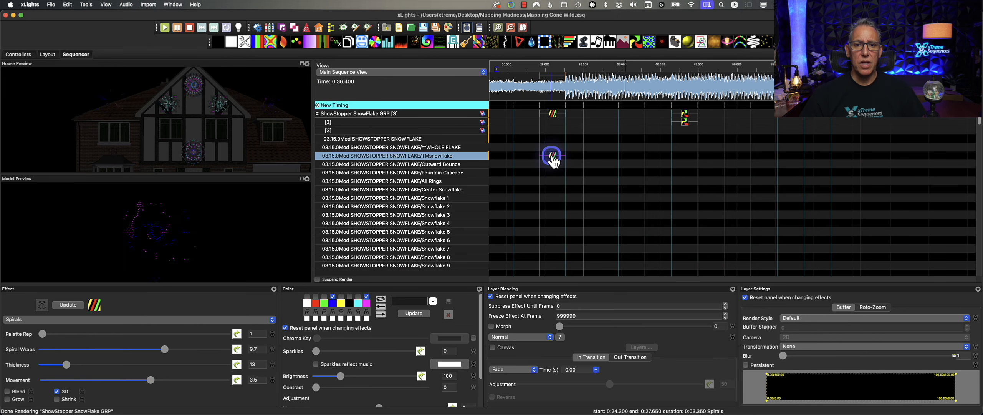
{"action": "left_click_drag", "start_coordinate": [554, 120], "coordinate": [554, 161]}
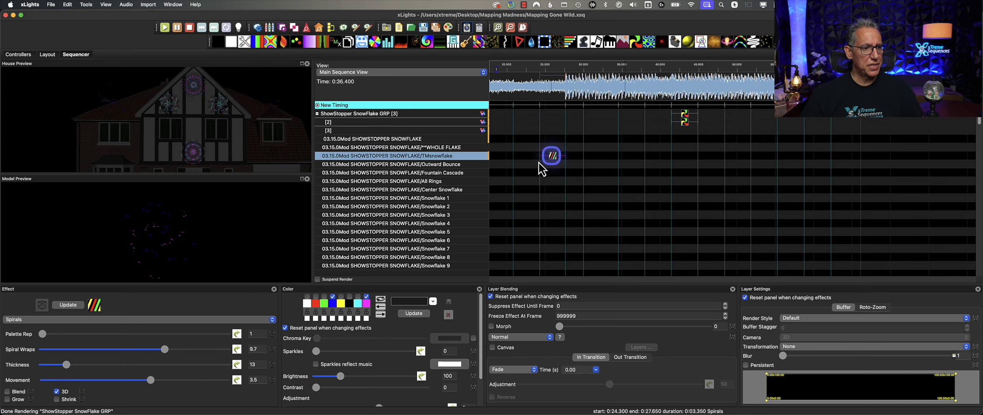
- Recolor the TMsnowflake submodel's Spirals effect to use only white and red
{"action": "left_click", "coordinate": [131, 250]}
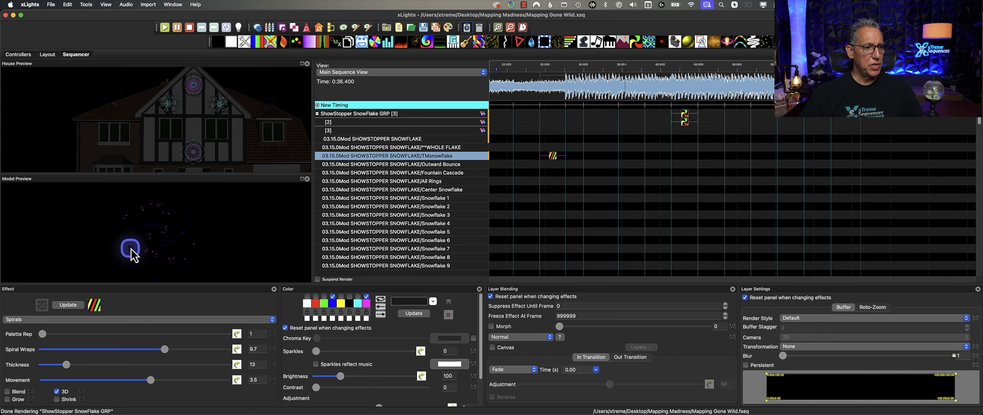
{"action": "left_click", "coordinate": [332, 297]}
{"action": "left_click", "coordinate": [315, 296]}
{"action": "left_click", "coordinate": [307, 297]}
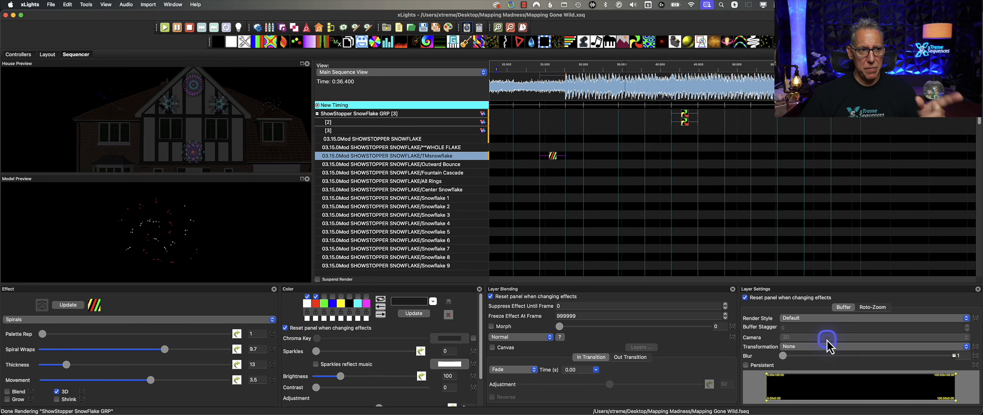
- Try the Per Preview and Single Line render styles on the TMsnowflake submodel's Spirals effect
{"action": "left_click", "coordinate": [800, 318]}
{"action": "left_click", "coordinate": [802, 326]}
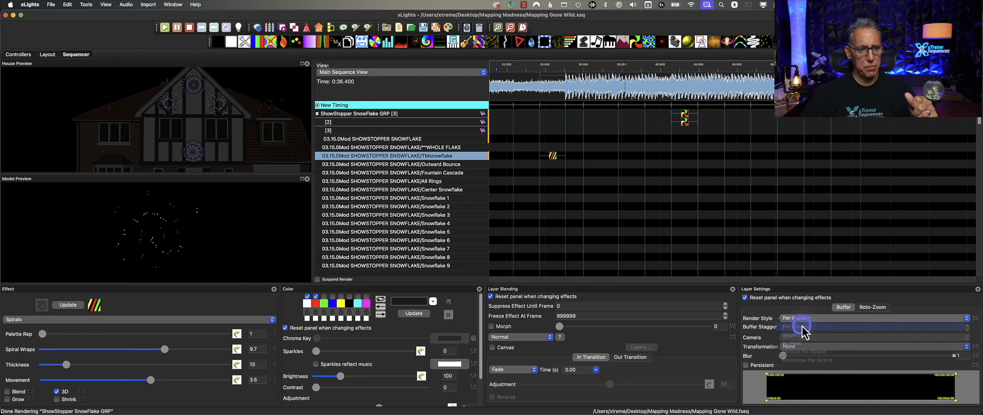
{"action": "left_click", "coordinate": [803, 324]}
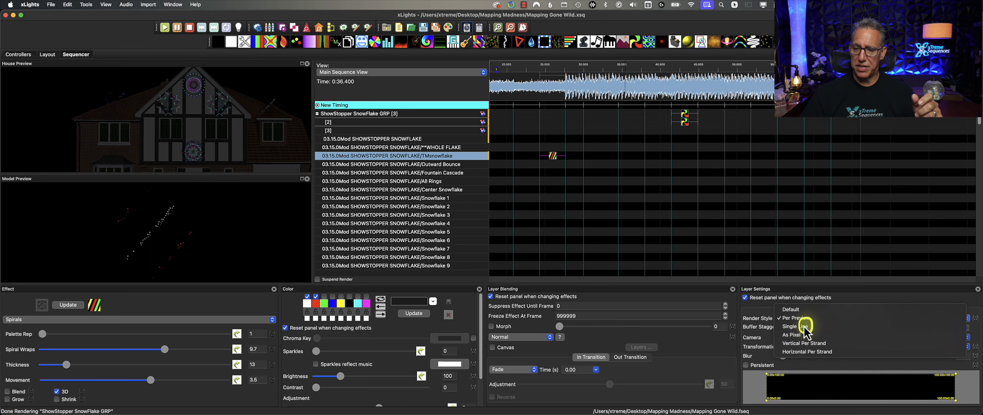
{"action": "left_click", "coordinate": [803, 327]}
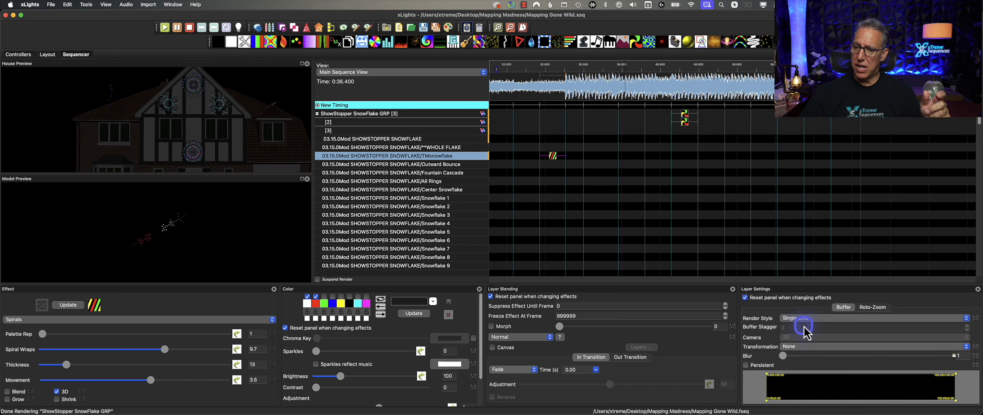
- Try the Rotate CC 90 transformation on the TMsnowflake submodel's Spirals effect and set it back to None
{"action": "left_click", "coordinate": [803, 348]}
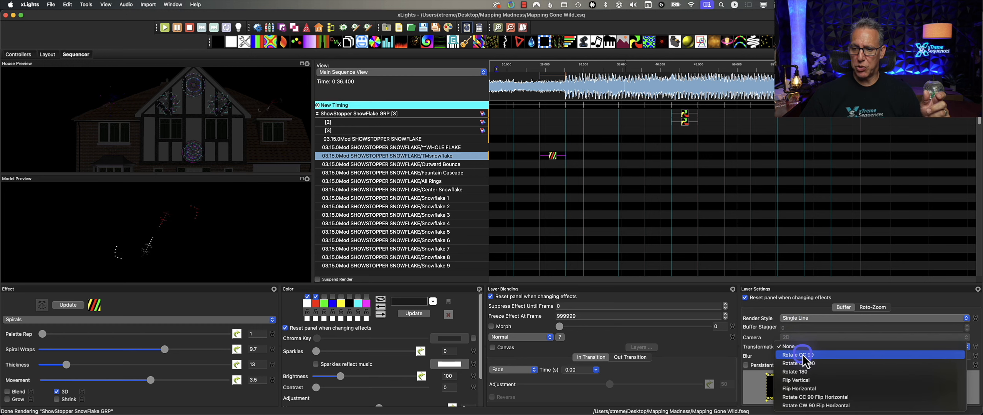
{"action": "left_click", "coordinate": [803, 356]}
{"action": "left_click", "coordinate": [803, 349]}
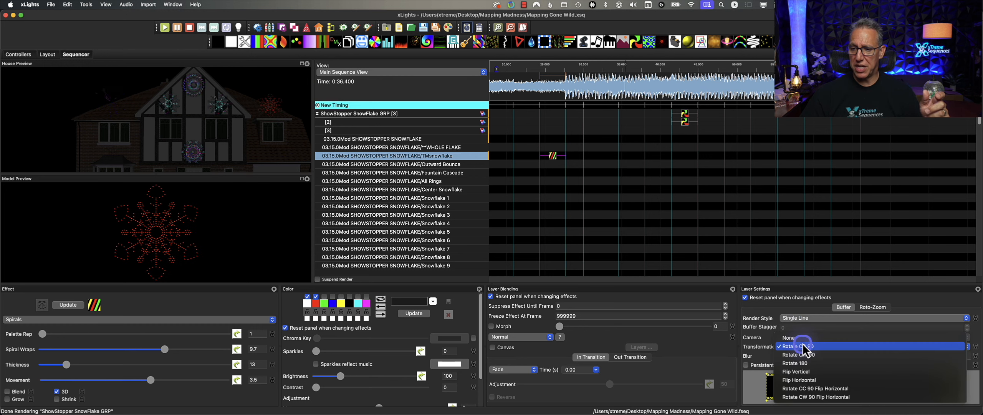
{"action": "left_click", "coordinate": [804, 339]}
- Try the Vertical Per Strand and Horizontal Per Strand render styles on the Spirals effect, and return it to Default
{"action": "left_click", "coordinate": [801, 320]}
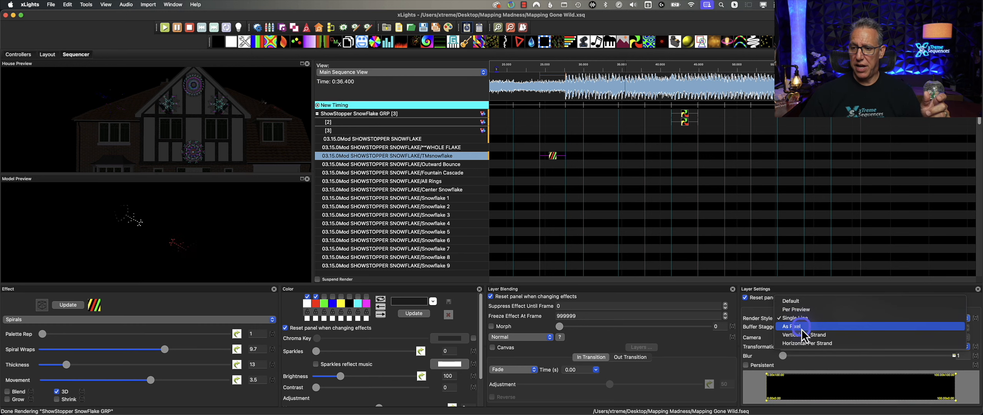
{"action": "left_click", "coordinate": [802, 334]}
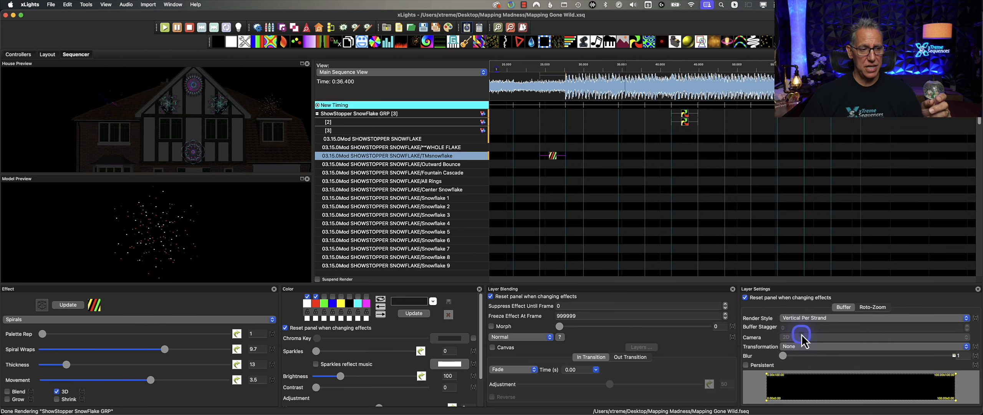
{"action": "left_click", "coordinate": [803, 317]}
{"action": "left_click", "coordinate": [809, 331]}
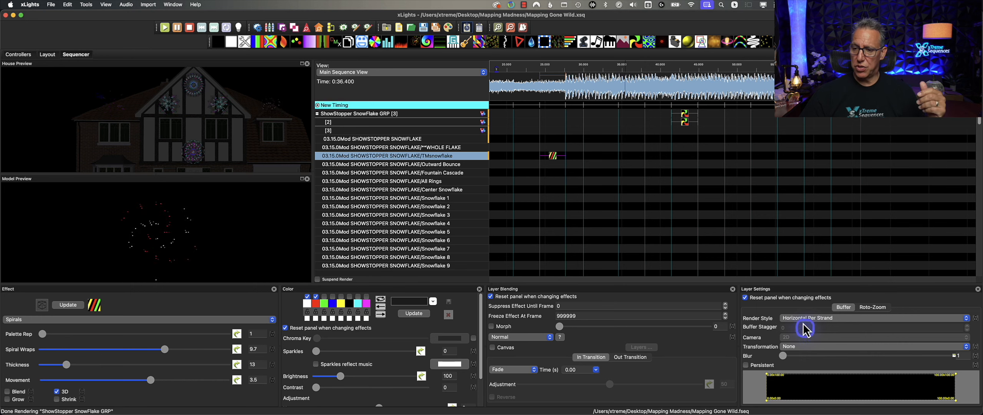
{"action": "left_click", "coordinate": [806, 318]}
{"action": "left_click", "coordinate": [804, 276]}
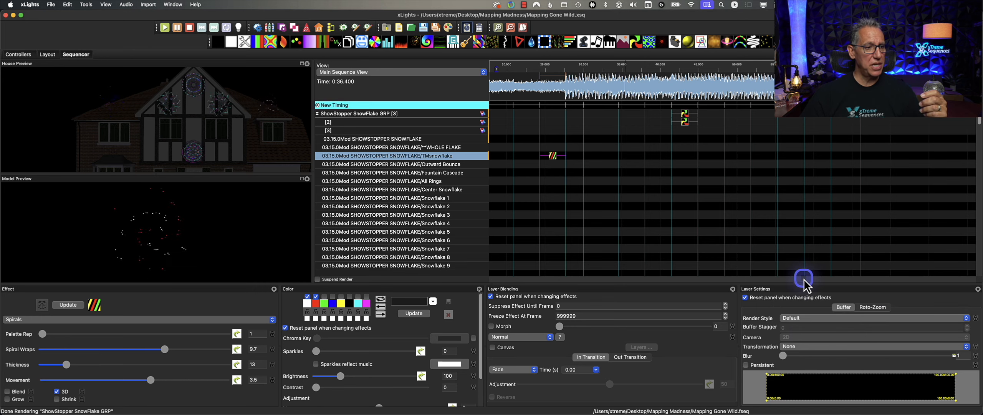
- Try the Spirals effect on the Outward Bounce and Fountain Cascade submodels, and delete it before collapsing the submodel list
{"action": "left_click", "coordinate": [552, 159]}
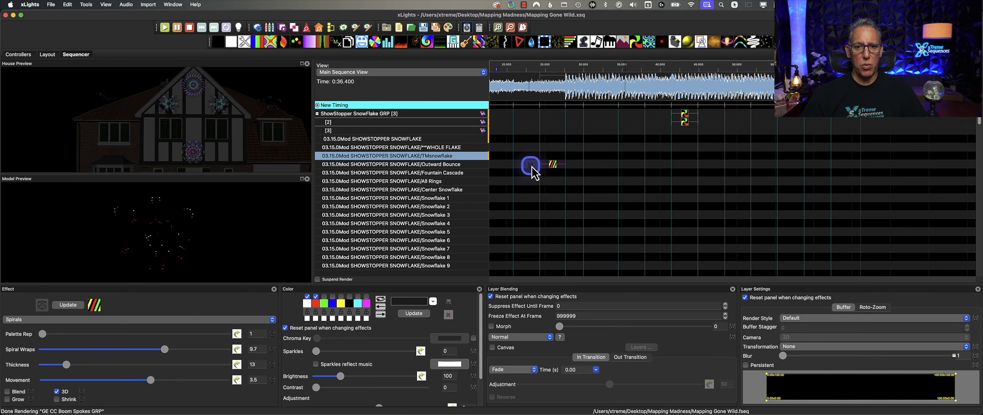
{"action": "left_click_drag", "start_coordinate": [549, 169], "coordinate": [550, 177]}
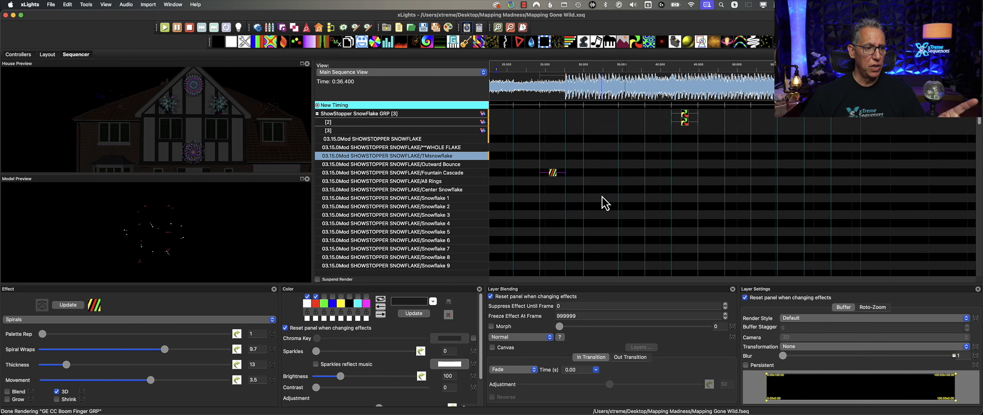
{"action": "key", "text": "Delete"}
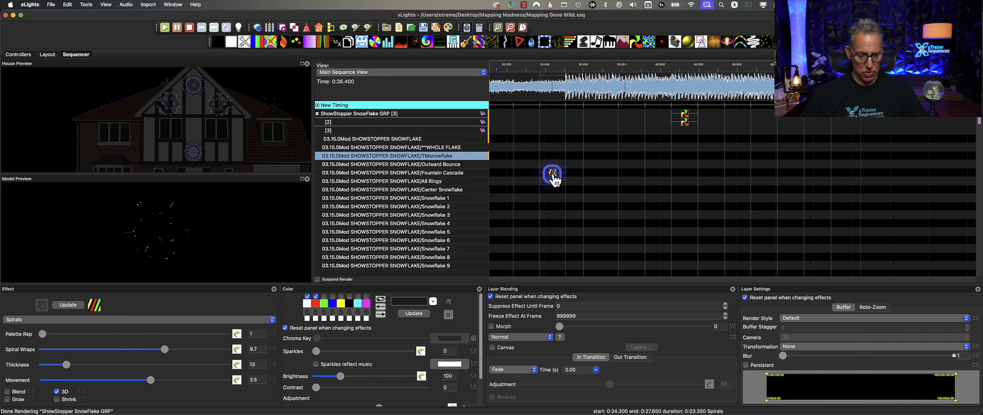
{"action": "double_click", "coordinate": [405, 140]}
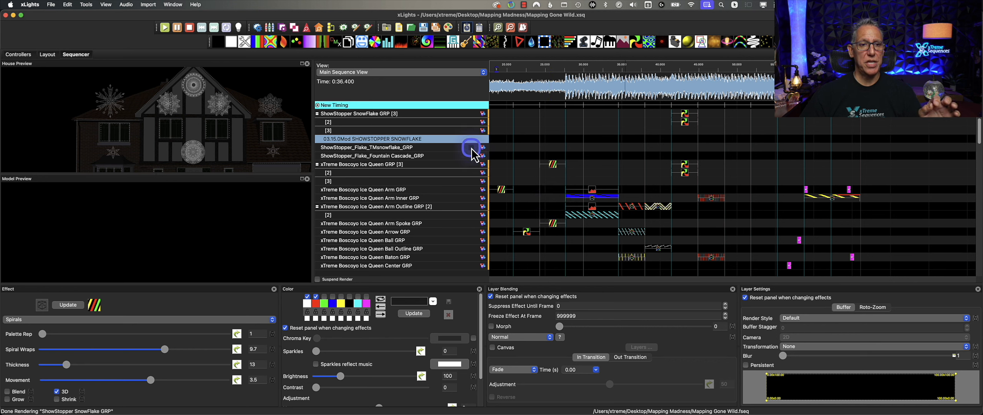
- Move the Ice Queen GRP Spirals effect to the group's third layer and copy it onto ShowStopper_Flake_TMsnowflake_GRP
{"action": "left_click", "coordinate": [554, 167]}
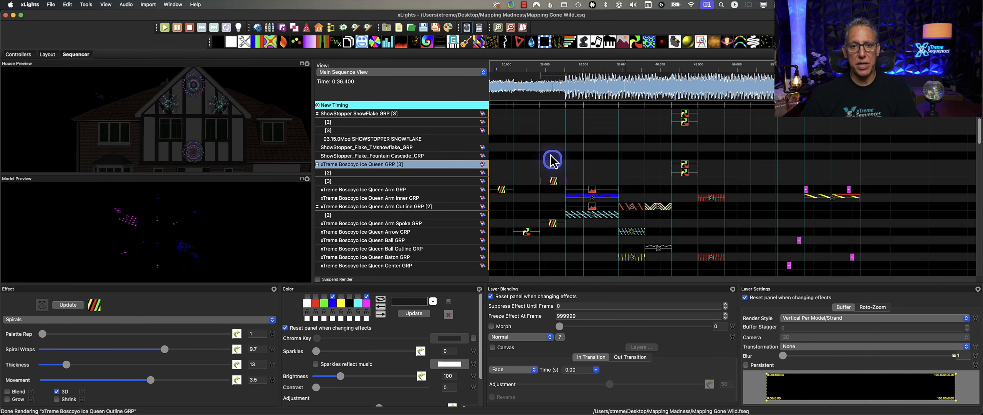
{"action": "key", "text": "Down"}
{"action": "key", "text": "Down"}
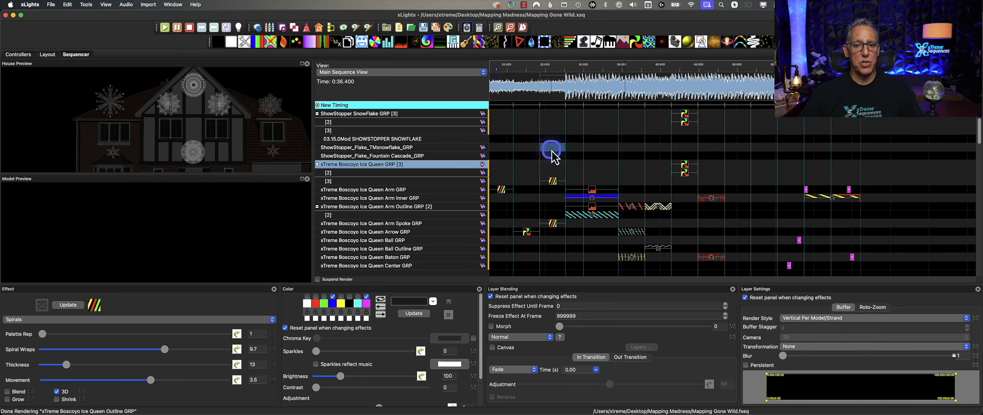
{"action": "key", "text": "ctrl+v"}
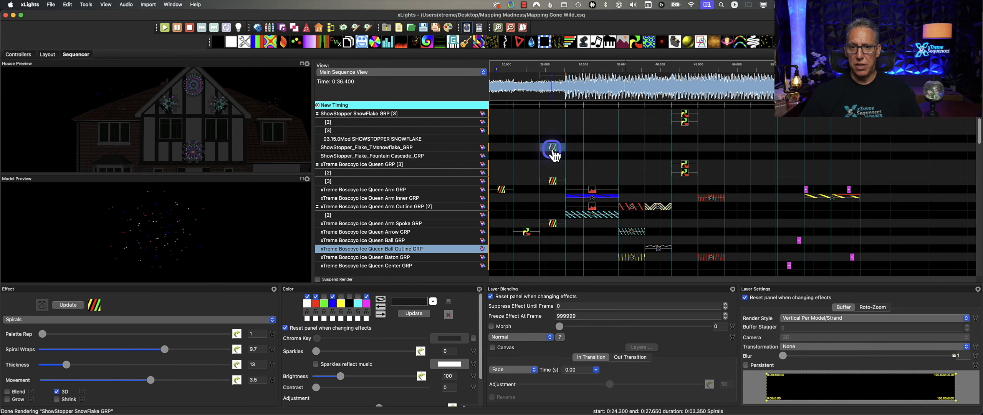
- Set the render style of the Spirals effect on ShowStopper_Flake_TMsnowflake_GRP to Overlay - Centered
{"action": "left_click", "coordinate": [552, 150]}
{"action": "left_click", "coordinate": [808, 324]}
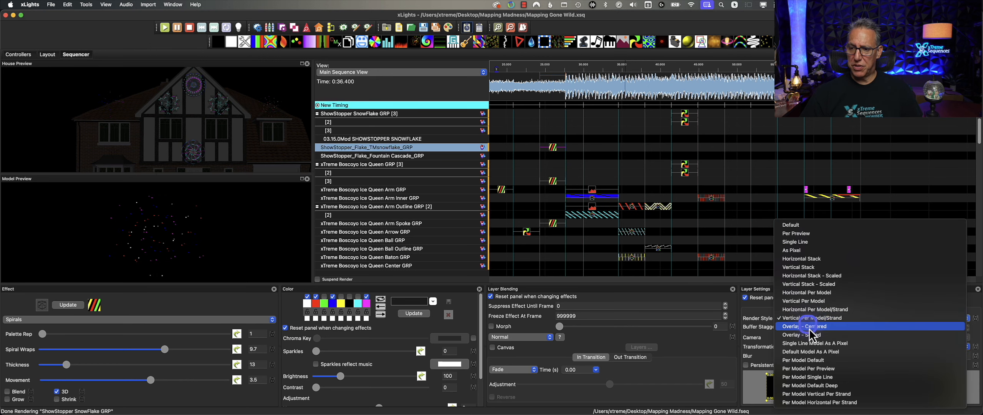
{"action": "left_click", "coordinate": [883, 281]}
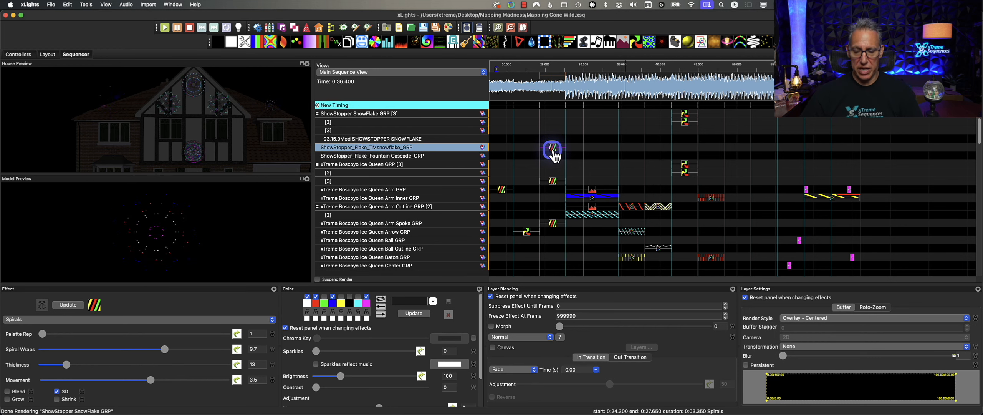
- Move the Spirals effect down to ShowStopper_Flake_Fountain Cascade_GRP, set its thickness to 51, and preview it
{"action": "key", "text": "Down"}
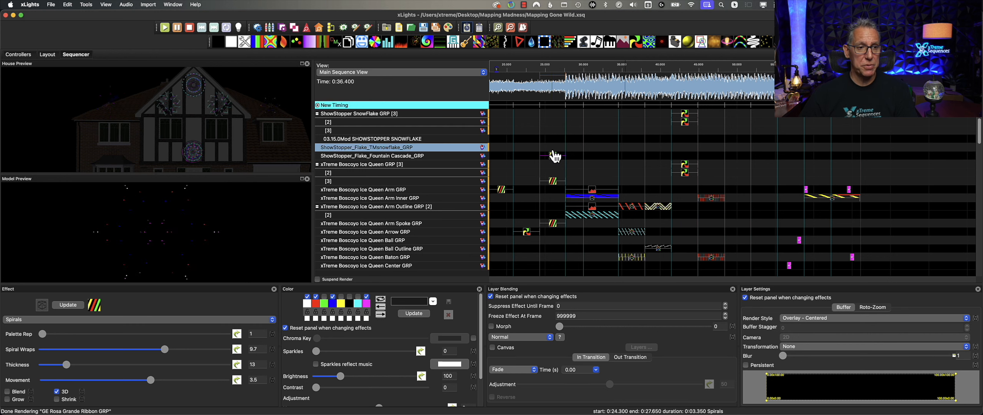
{"action": "left_click", "coordinate": [338, 198]}
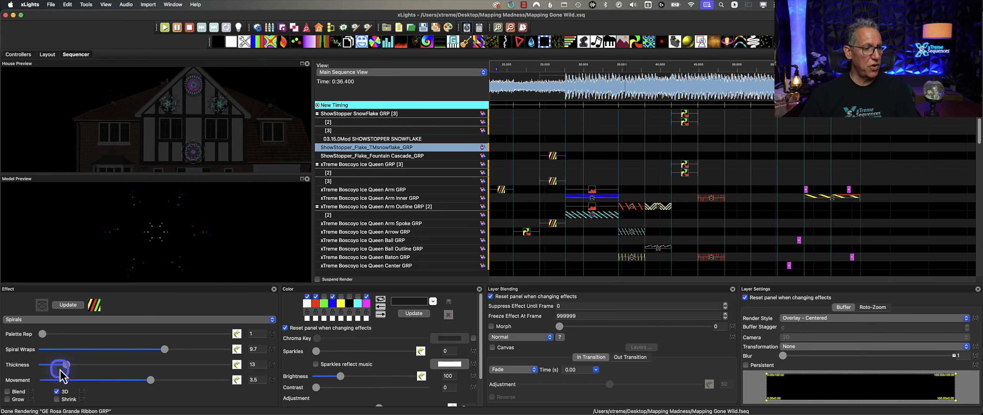
{"action": "left_click_drag", "start_coordinate": [60, 369], "coordinate": [139, 366]}
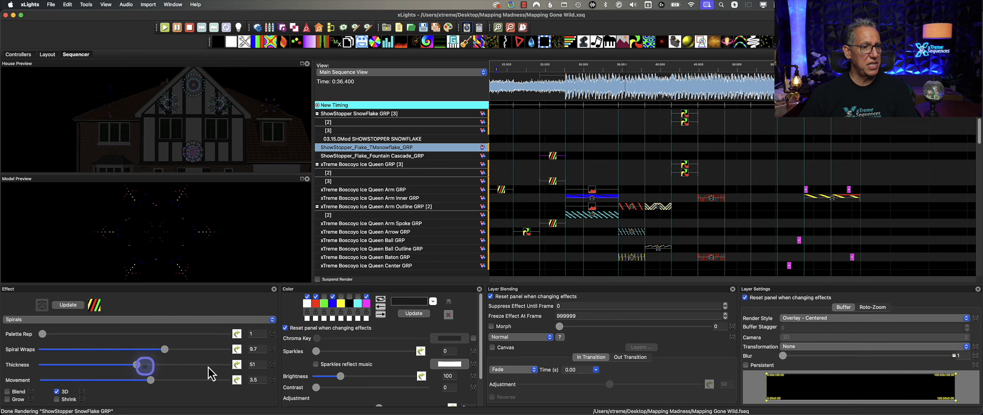
{"action": "left_click", "coordinate": [553, 156]}
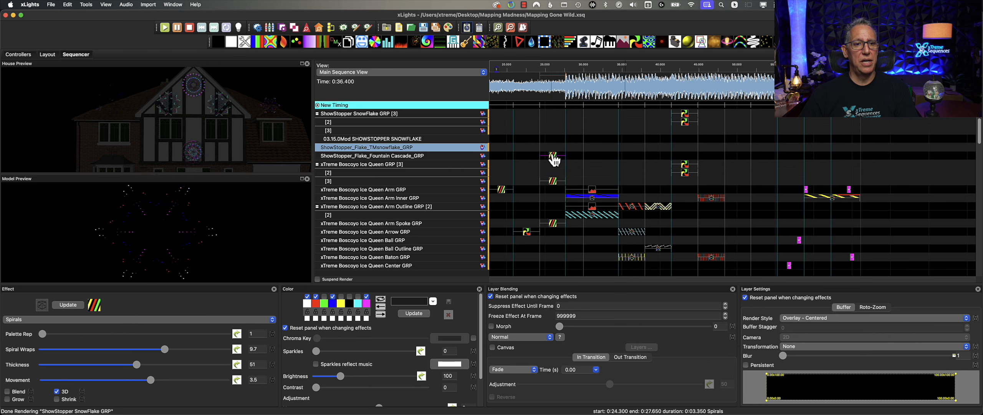
{"action": "left_click", "coordinate": [487, 181]}
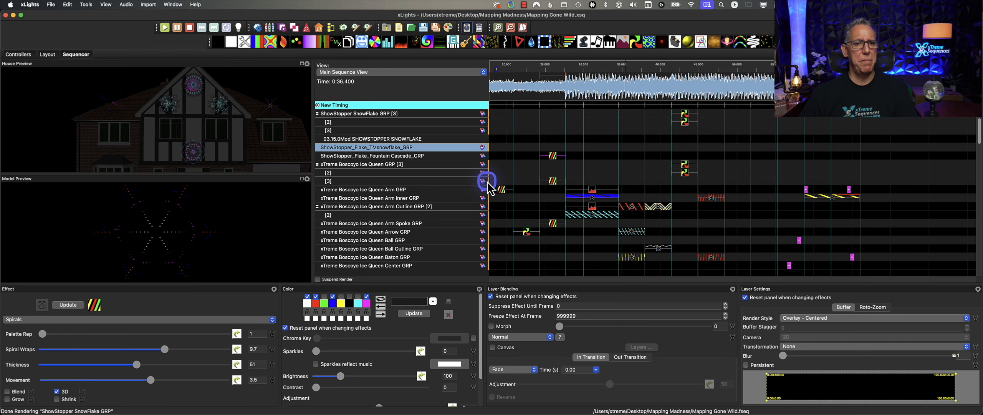
- Try the Spirals effect on ShowStopper_Flake_TMsnowflake_GRP for comparison with the Fountain Cascade group
{"action": "scroll", "coordinate": [455, 193], "scroll_direction": "up", "scroll_amount": 2}
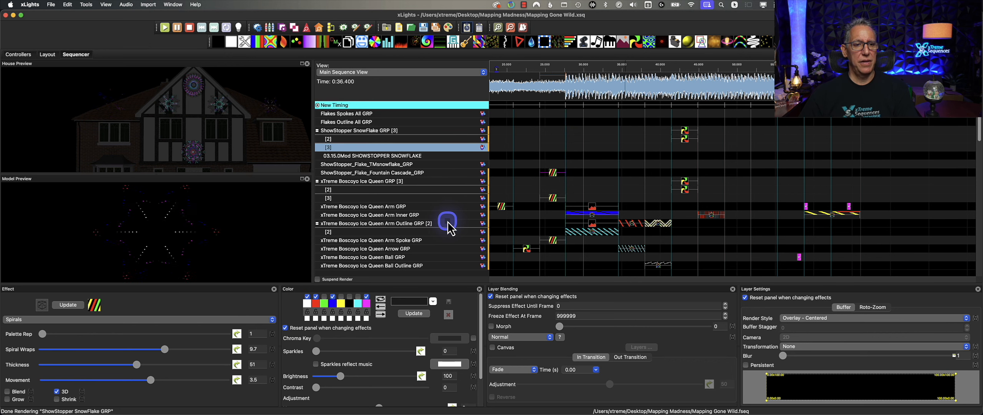
{"action": "key", "text": "Up"}
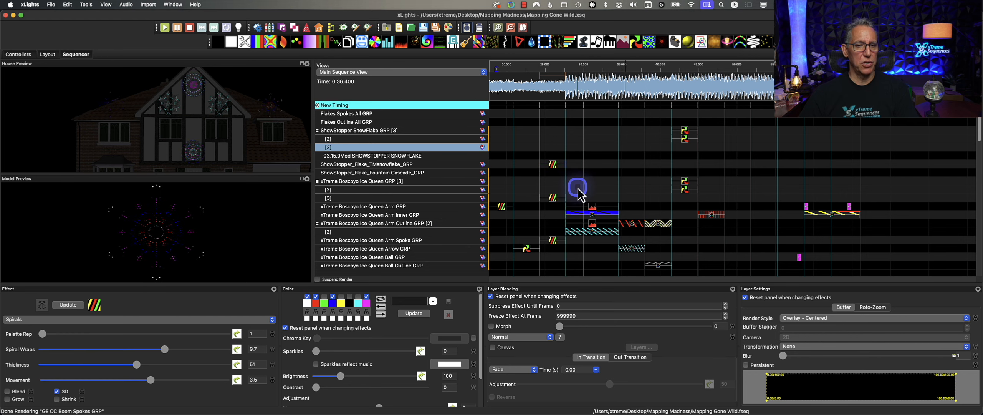
- Look through the sequence's display elements for available ShowStopper Flake groups, and reselect the Spirals effect on ShowStopper_Flake_Fountain Cascade_GRP
{"action": "right_click", "coordinate": [411, 173]}
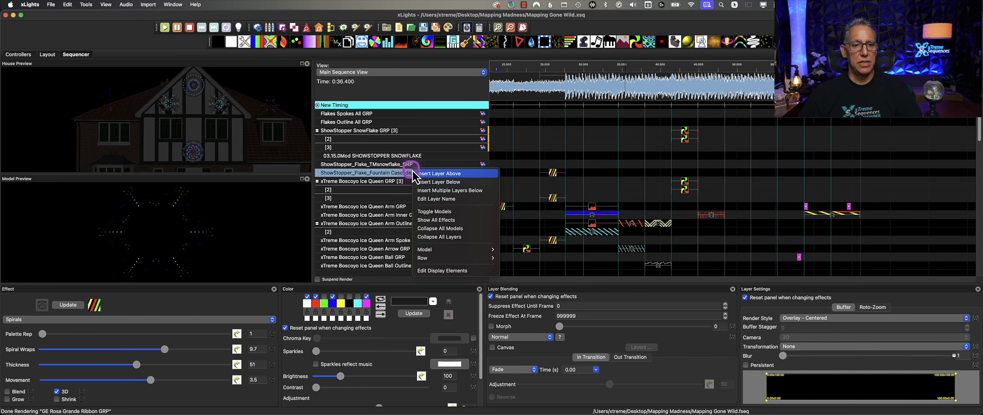
{"action": "left_click", "coordinate": [445, 270]}
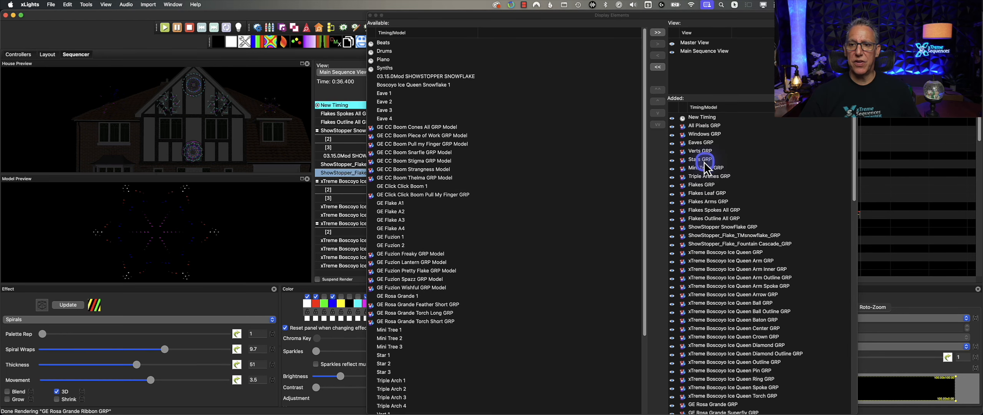
{"action": "scroll", "coordinate": [718, 261], "scroll_direction": "down", "scroll_amount": 10}
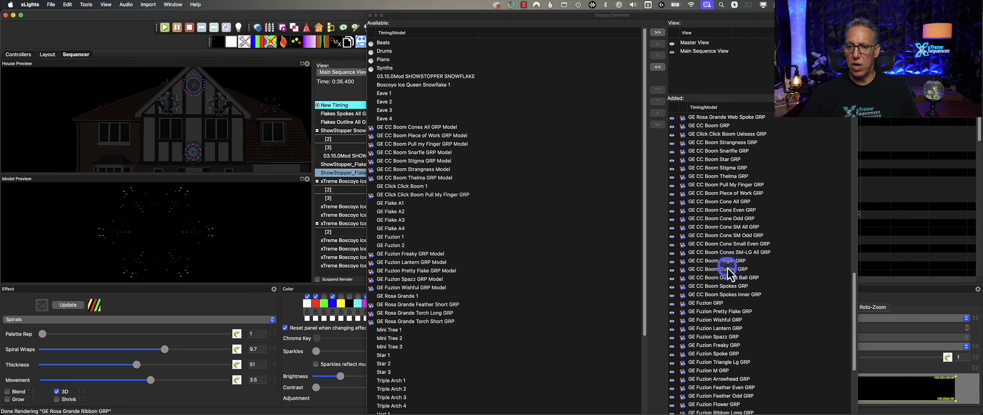
{"action": "scroll", "coordinate": [729, 265], "scroll_direction": "up", "scroll_amount": 12}
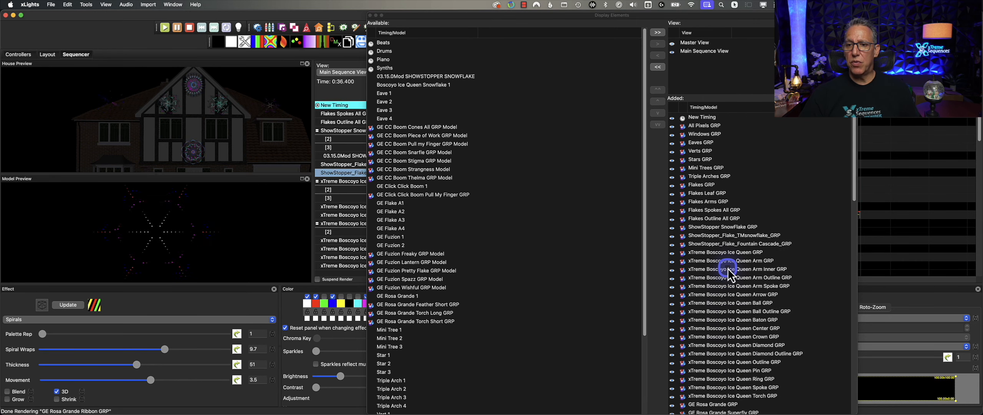
{"action": "left_click", "coordinate": [743, 237]}
{"action": "left_click", "coordinate": [746, 243]}
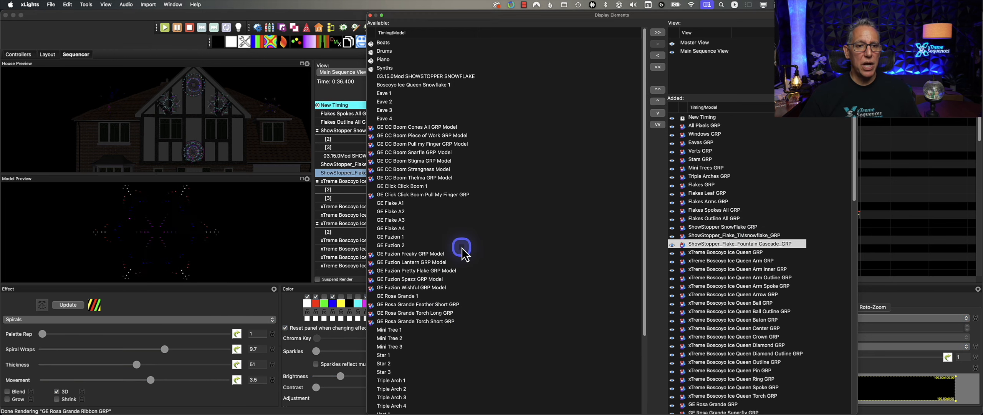
{"action": "left_click", "coordinate": [417, 78]}
{"action": "scroll", "coordinate": [439, 294], "scroll_direction": "down", "scroll_amount": 2}
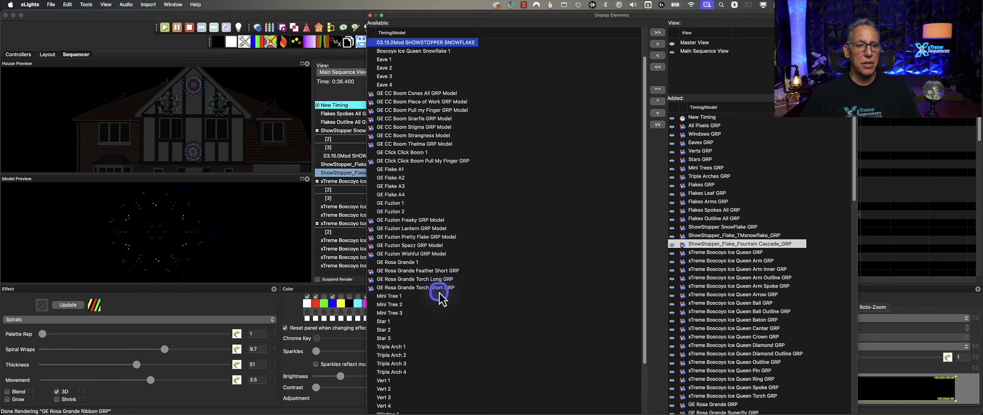
{"action": "scroll", "coordinate": [440, 294], "scroll_direction": "down", "scroll_amount": 3}
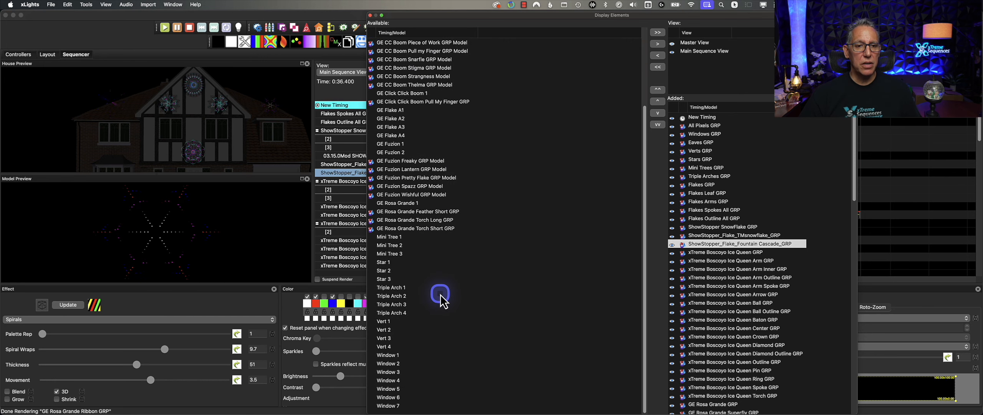
{"action": "scroll", "coordinate": [441, 301], "scroll_direction": "up", "scroll_amount": 5}
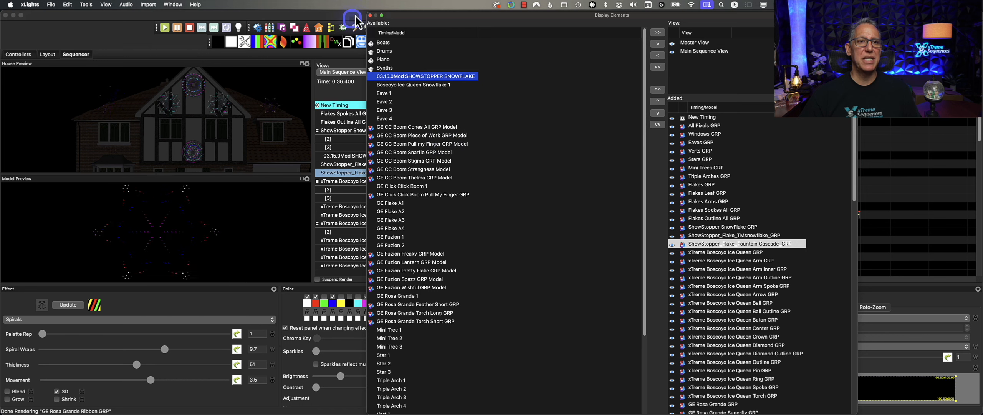
{"action": "left_click", "coordinate": [370, 15]}
{"action": "left_click", "coordinate": [680, 202]}
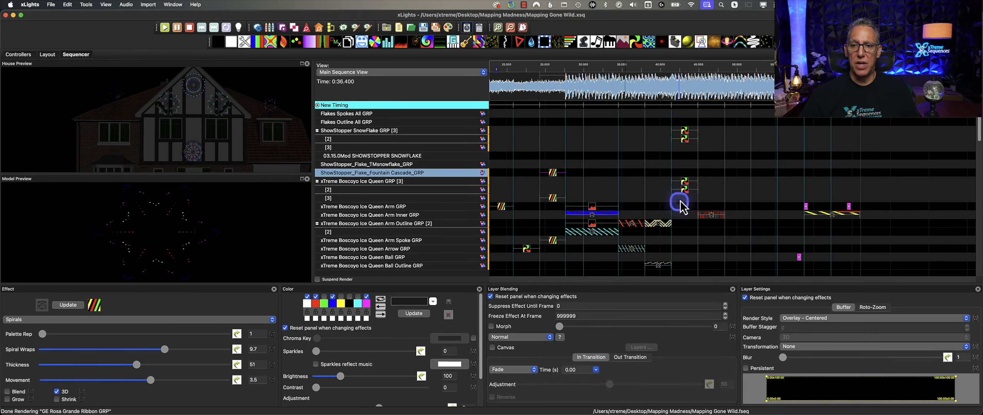
{"action": "left_click", "coordinate": [554, 175]}
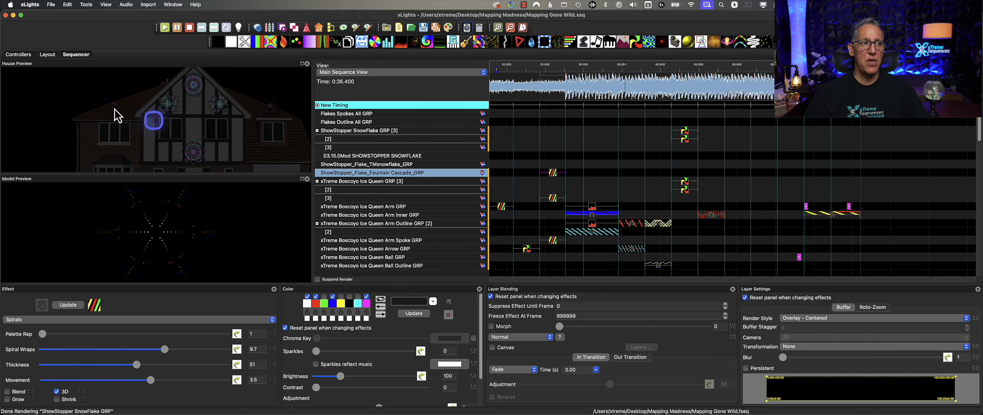
- In the layout, create a group named ShowStopper_Flake_Spinning Diamond_GRP from the Showstopper Snowflake's Spinning Diamonds submodel, and save the layout
{"action": "left_click", "coordinate": [48, 54]}
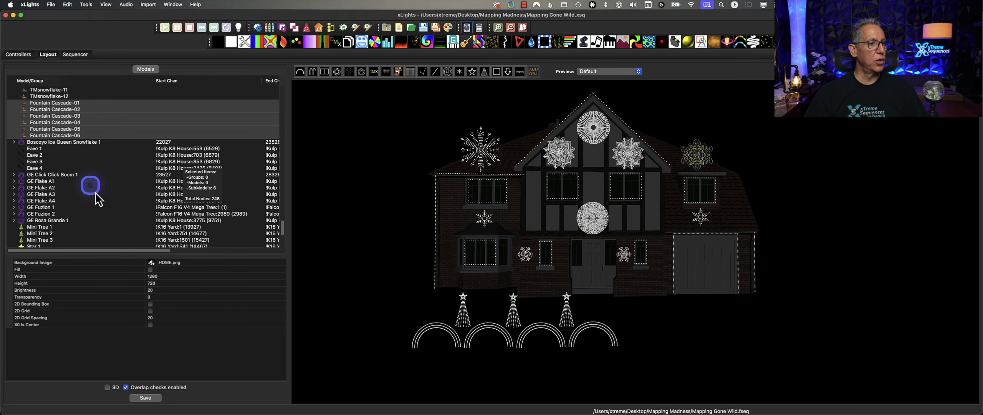
{"action": "left_click", "coordinate": [760, 144]}
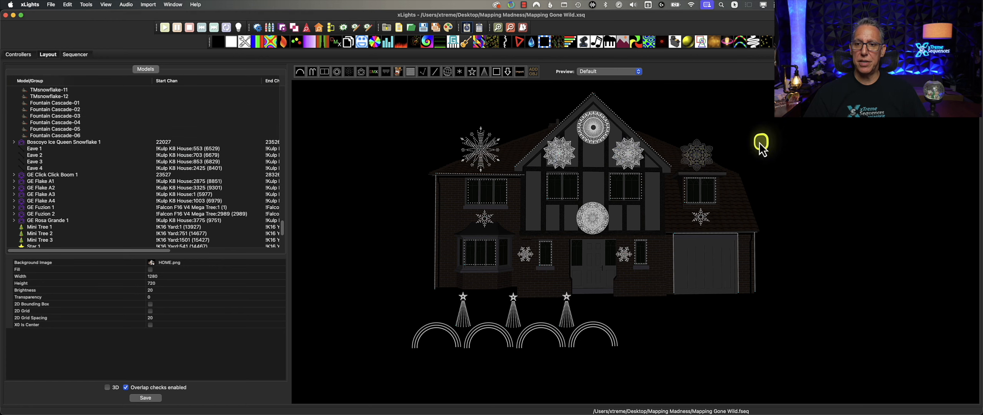
{"action": "left_click", "coordinate": [697, 156]}
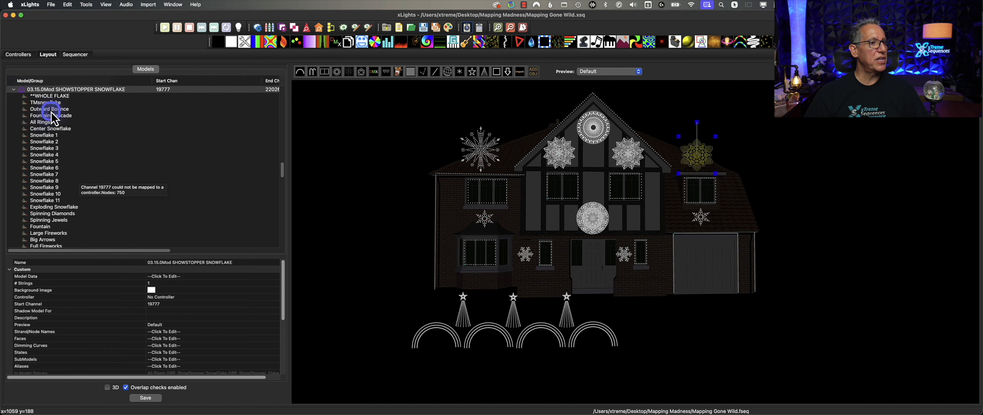
{"action": "scroll", "coordinate": [63, 223], "scroll_direction": "down", "scroll_amount": 3}
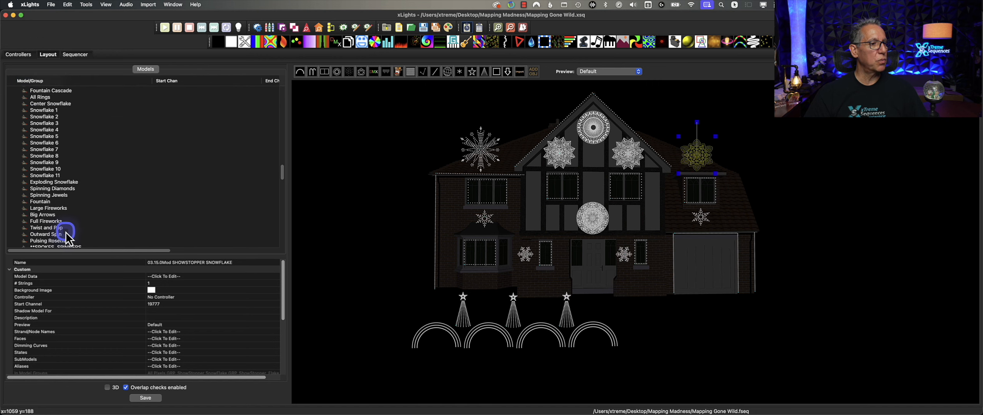
{"action": "left_click", "coordinate": [58, 189]}
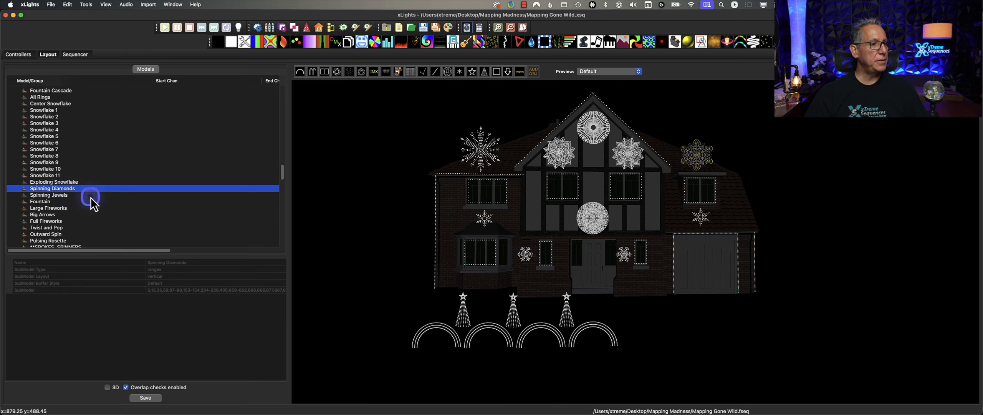
{"action": "right_click", "coordinate": [45, 195]}
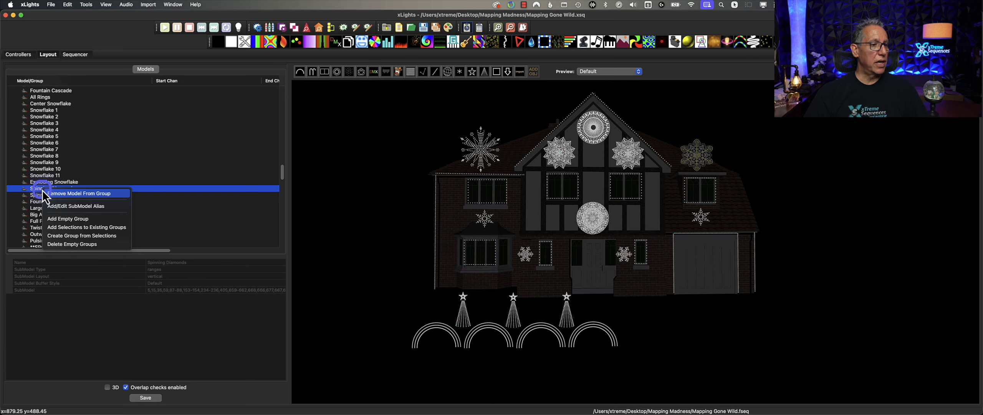
{"action": "left_click", "coordinate": [76, 236]}
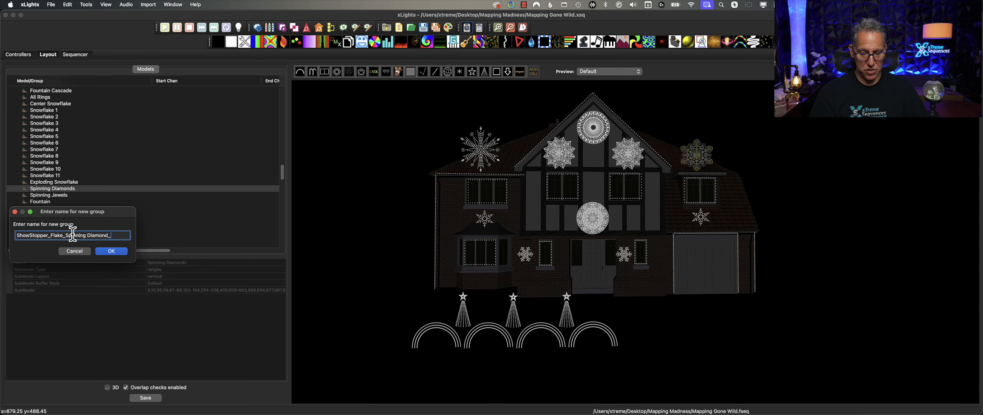
{"action": "key", "text": "Return"}
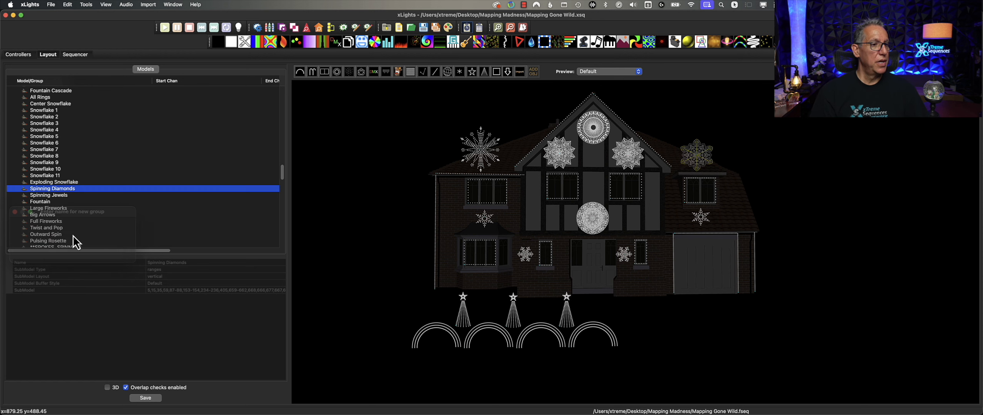
{"action": "left_click", "coordinate": [145, 398]}
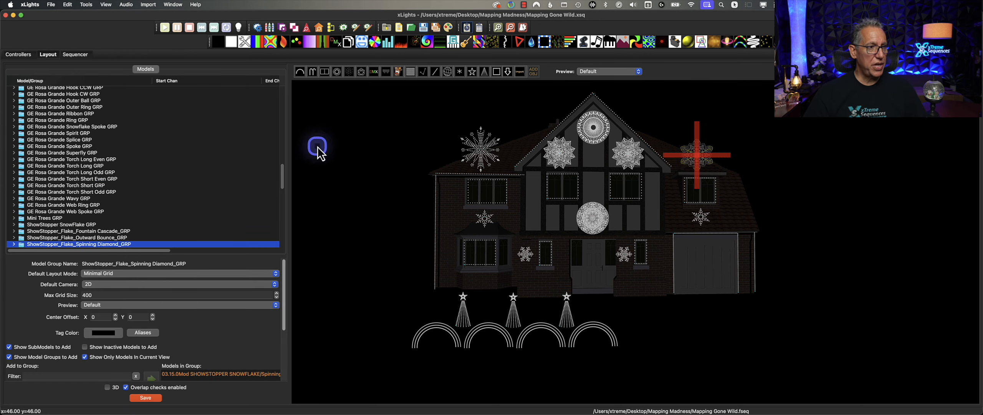
- Add ShowStopper_Flake_Spinning Diamond_GRP to the sequence's display elements directly below ShowStopper_Flake_Fountain Cascade_GRP
{"action": "left_click", "coordinate": [76, 55]}
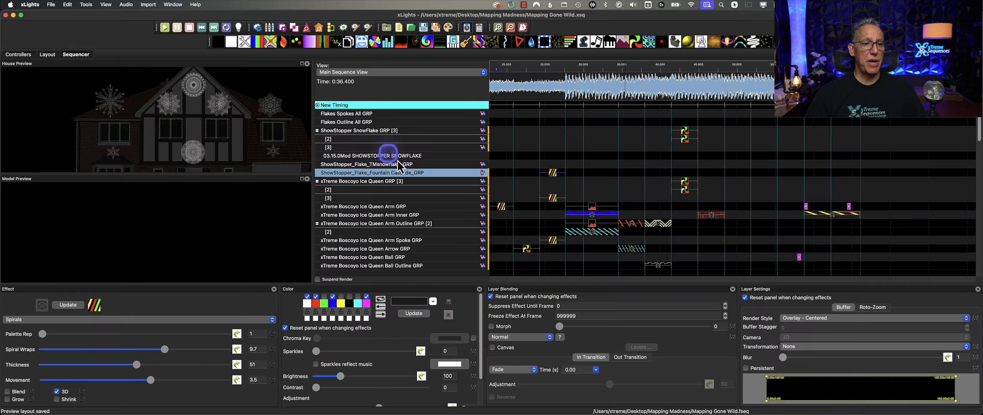
{"action": "right_click", "coordinate": [441, 164]}
{"action": "left_click", "coordinate": [468, 265]}
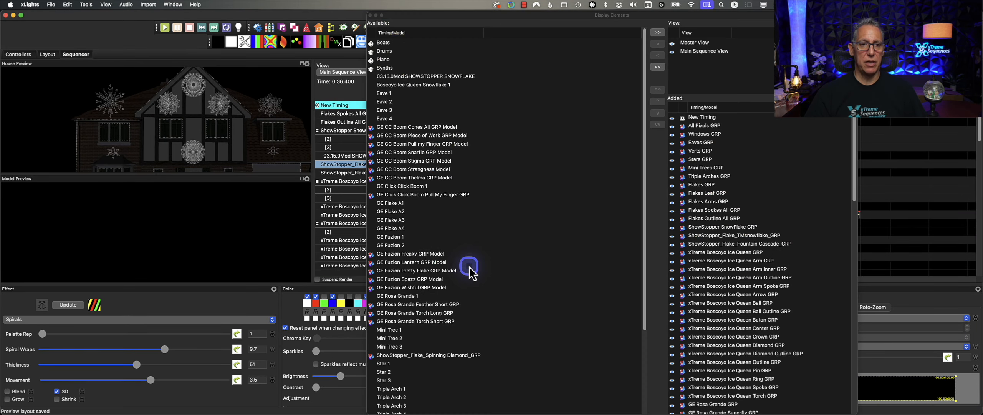
{"action": "scroll", "coordinate": [445, 230], "scroll_direction": "down", "scroll_amount": 4}
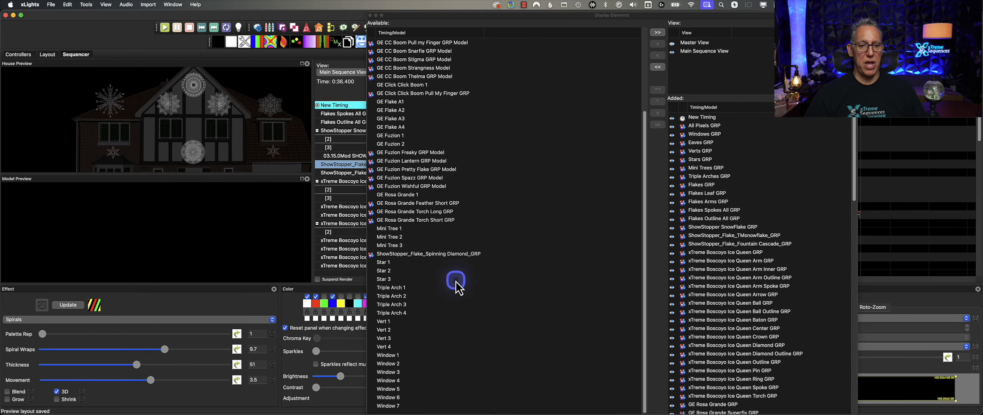
{"action": "left_click", "coordinate": [427, 253]}
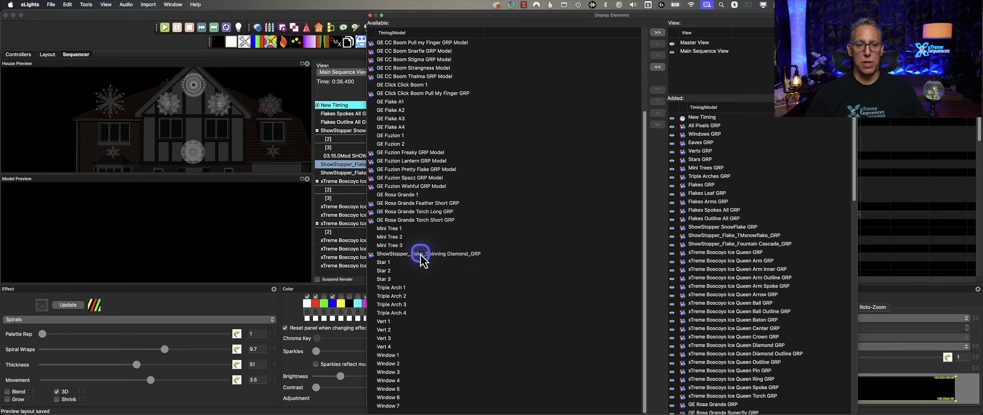
{"action": "left_click_drag", "start_coordinate": [420, 254], "coordinate": [725, 258]}
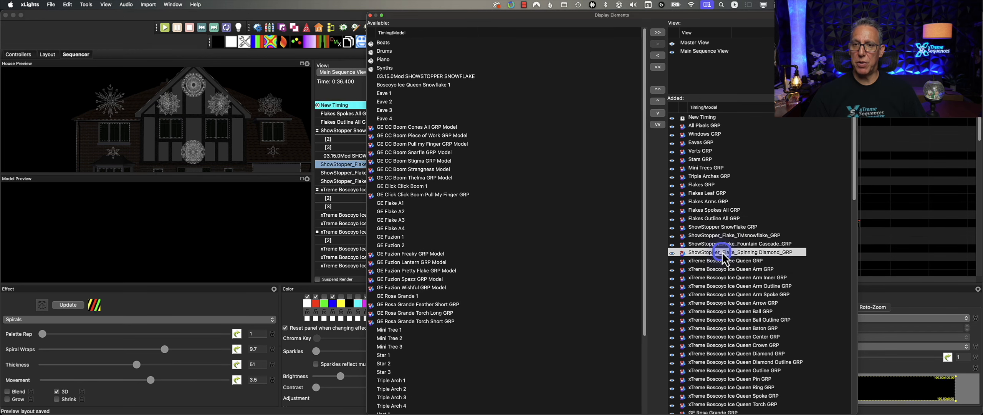
- Switch the displayed sequence view to Master View and close the display elements window
{"action": "left_click", "coordinate": [704, 51]}
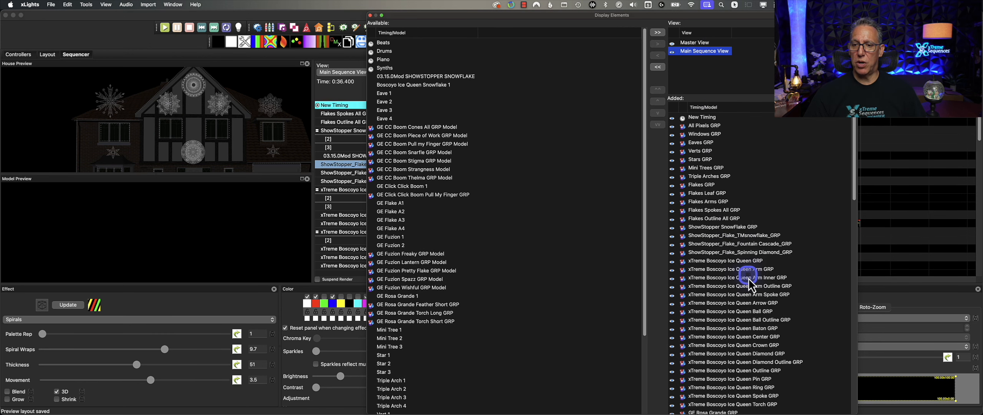
{"action": "left_click", "coordinate": [747, 252]}
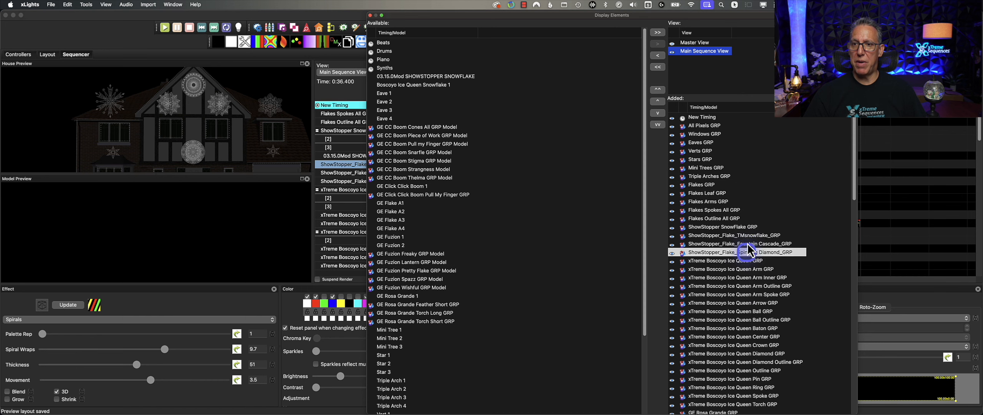
{"action": "left_click", "coordinate": [691, 54]}
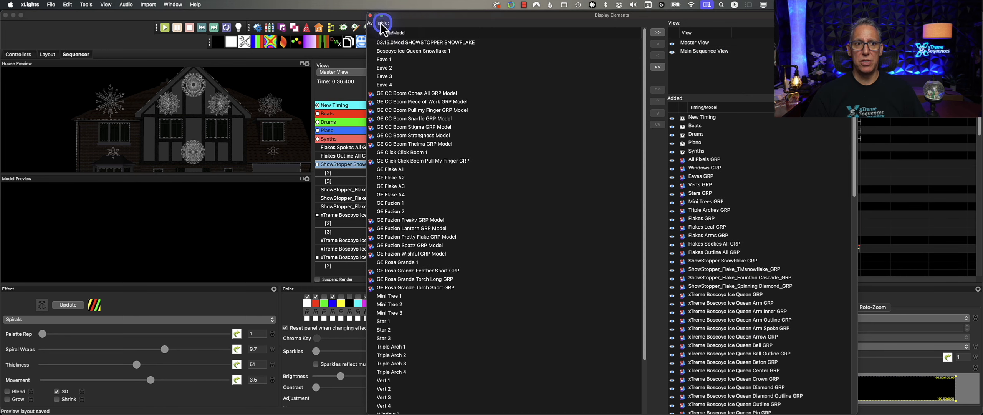
{"action": "left_click", "coordinate": [369, 15]}
- Save the layout containing the Spinning Diamond group again, and return to the sequencer
{"action": "left_click", "coordinate": [47, 55]}
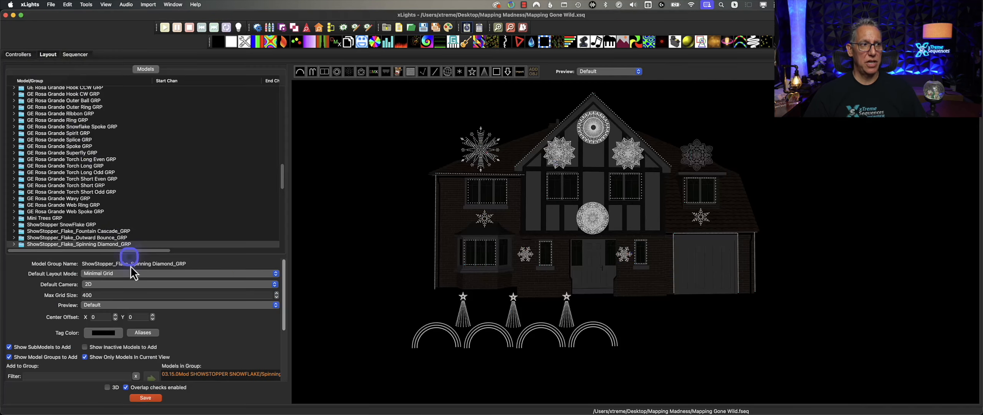
{"action": "left_click", "coordinate": [146, 397]}
{"action": "left_click", "coordinate": [73, 58]}
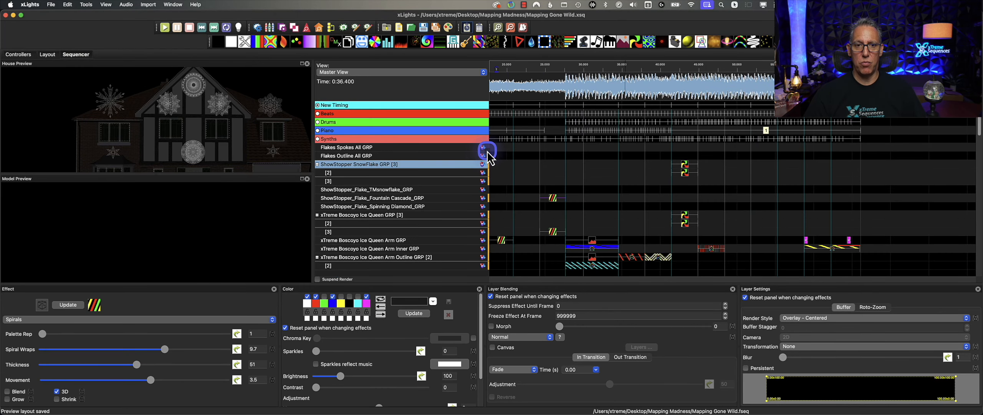
- Narrow the row name column, select the ShowStopper_Flake_Spinning Diamond_GRP cell below the Spirals effect, and render the whole sequence
{"action": "left_click_drag", "start_coordinate": [488, 153], "coordinate": [451, 155]}
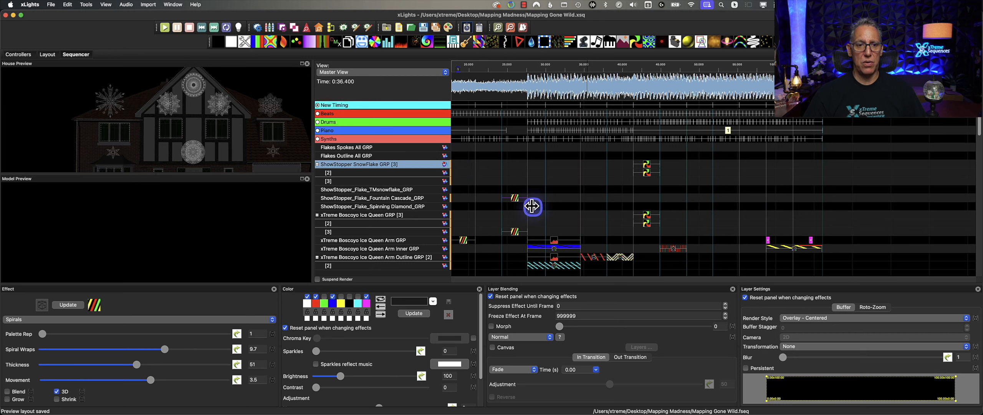
{"action": "left_click", "coordinate": [515, 200]}
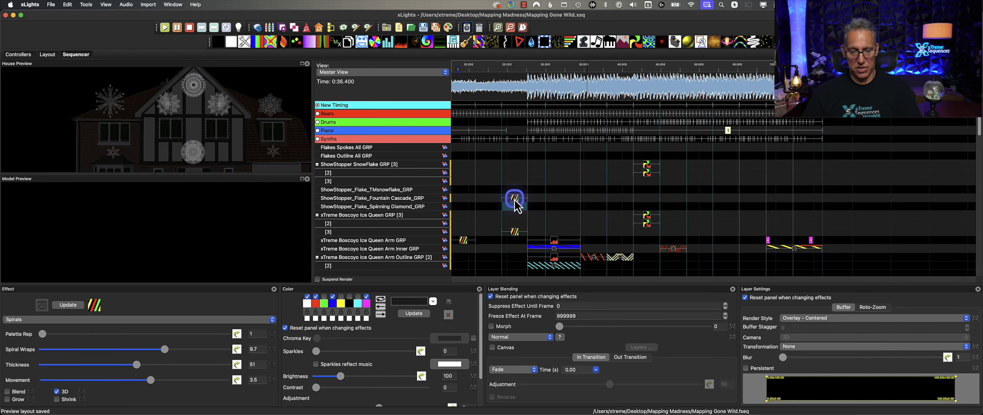
{"action": "left_click", "coordinate": [515, 206]}
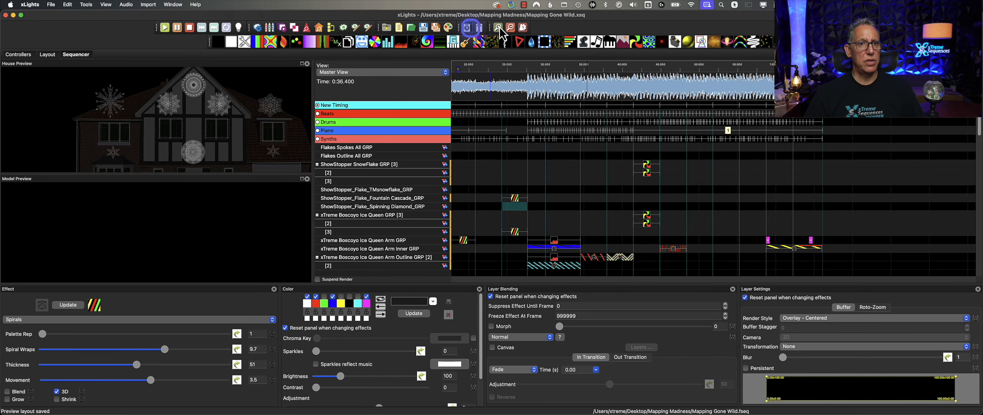
{"action": "left_click", "coordinate": [449, 28]}
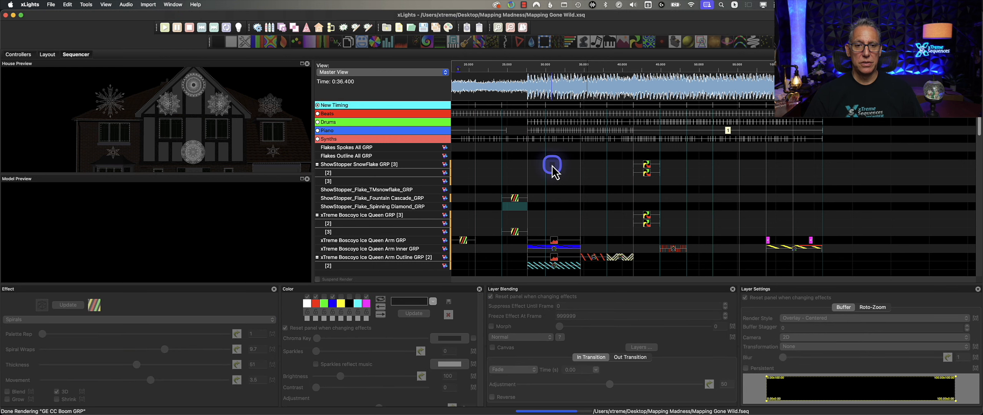
- Move the Spirals effect from the Fountain Cascade row down to ShowStopper_Flake_Spinning Diamond_GRP and change its effect type to Single Strand
{"action": "left_click", "coordinate": [514, 198]}
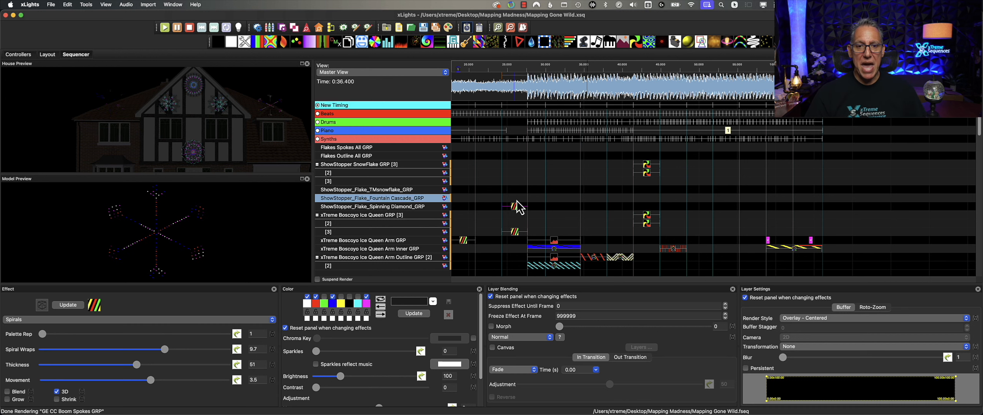
{"action": "left_click", "coordinate": [527, 208]}
{"action": "left_click", "coordinate": [518, 221]}
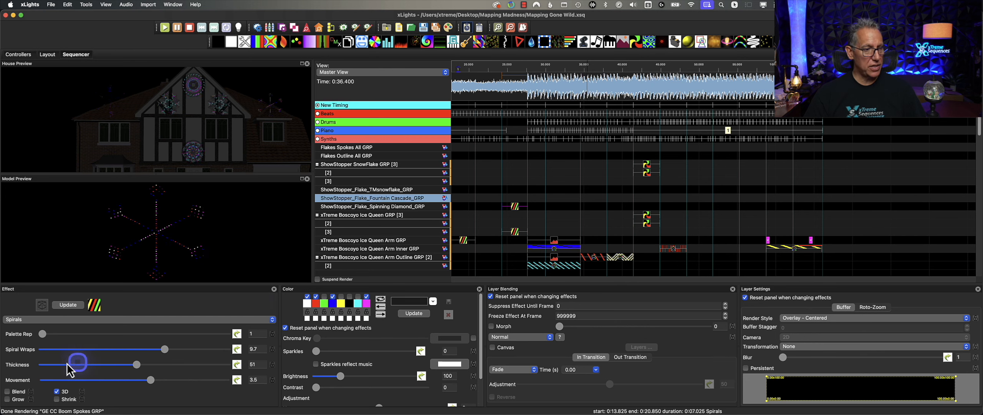
{"action": "left_click", "coordinate": [77, 319]}
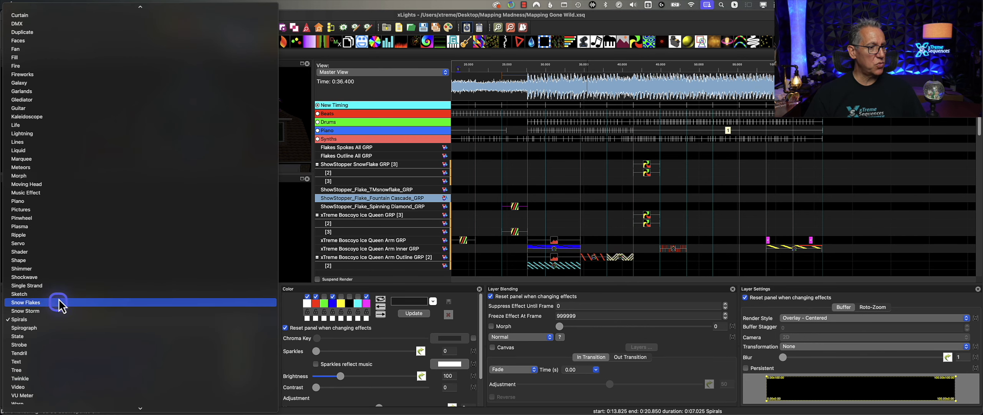
{"action": "left_click", "coordinate": [60, 288]}
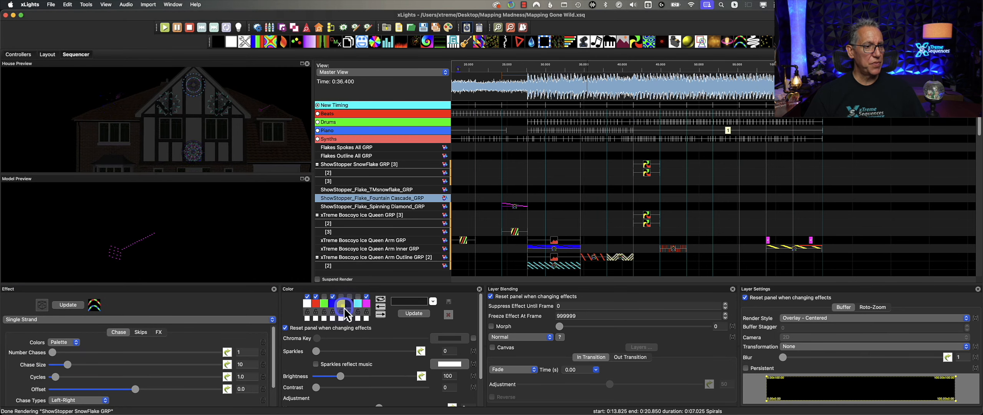
- Try the Rotate CC 90 transformation on the Single Strand effect and set the transformation back to None
{"action": "left_click", "coordinate": [659, 220]}
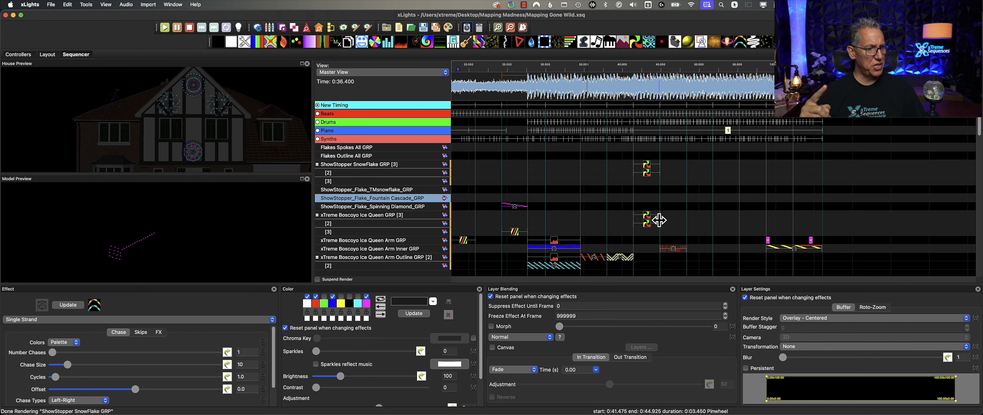
{"action": "left_click", "coordinate": [802, 357]}
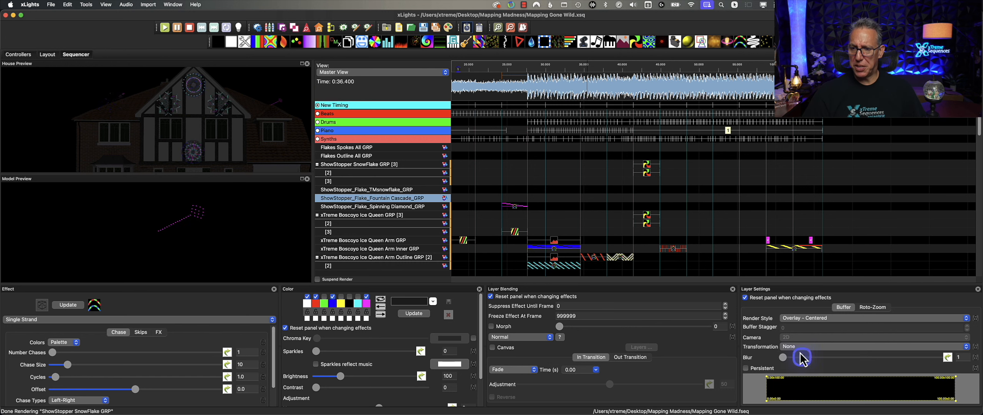
{"action": "left_click", "coordinate": [802, 358]}
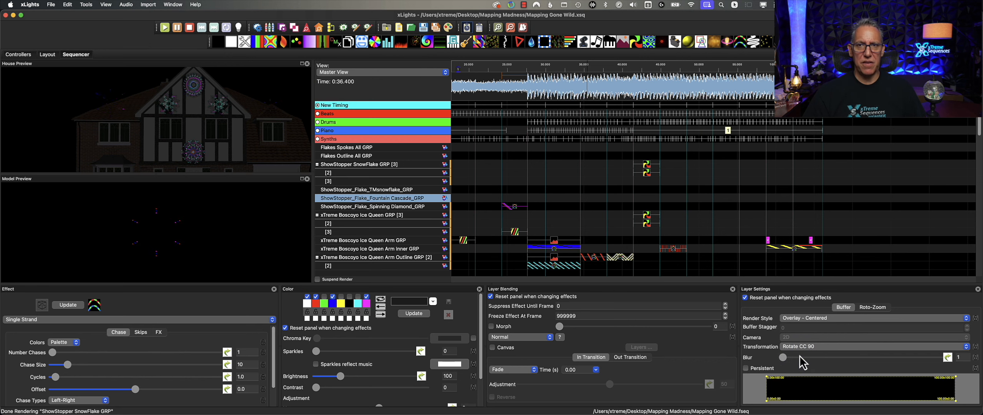
{"action": "left_click", "coordinate": [805, 347]}
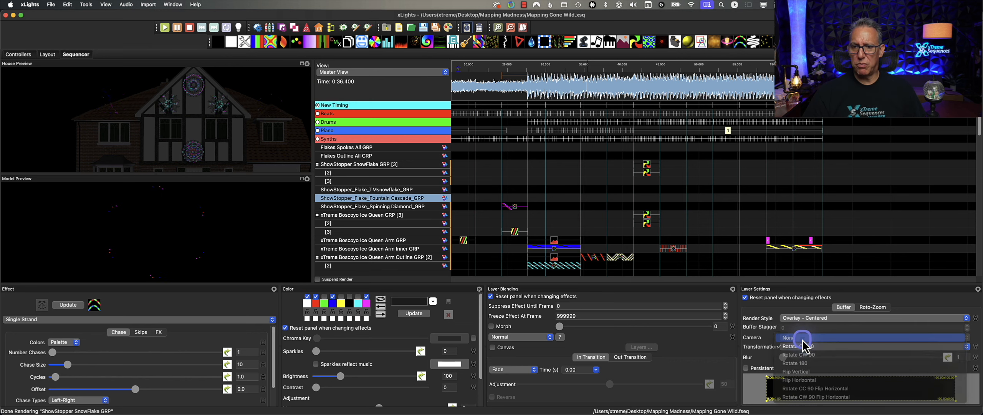
{"action": "left_click", "coordinate": [805, 336]}
- Expand the Spinning Diamond and Fountain Cascade groups into their submodels and preview the Single Strand effect on the Spinning Diamond row
{"action": "left_click", "coordinate": [517, 205]}
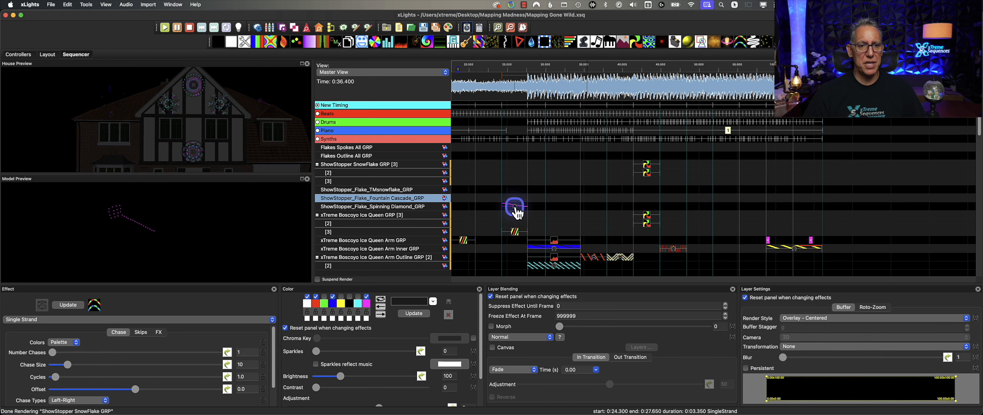
{"action": "double_click", "coordinate": [420, 206]}
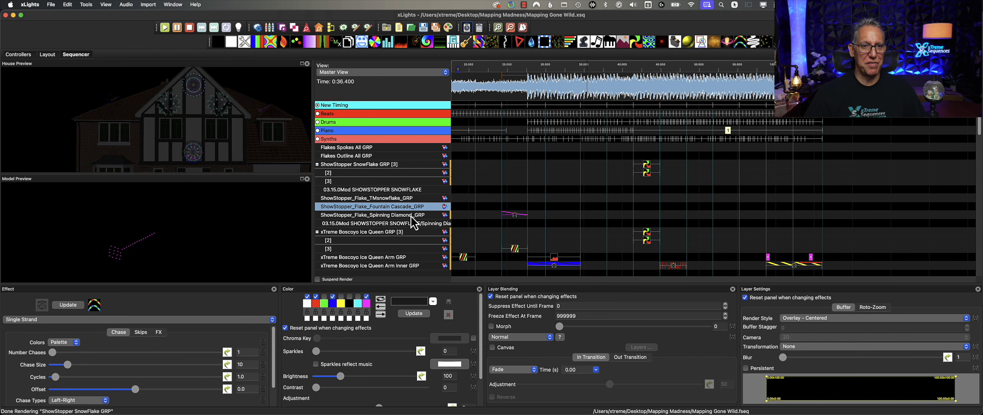
{"action": "double_click", "coordinate": [411, 207]}
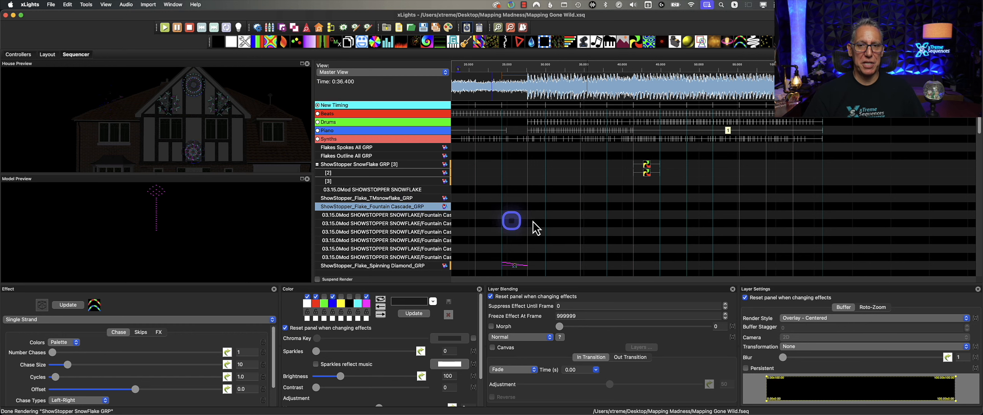
{"action": "left_click", "coordinate": [514, 265]}
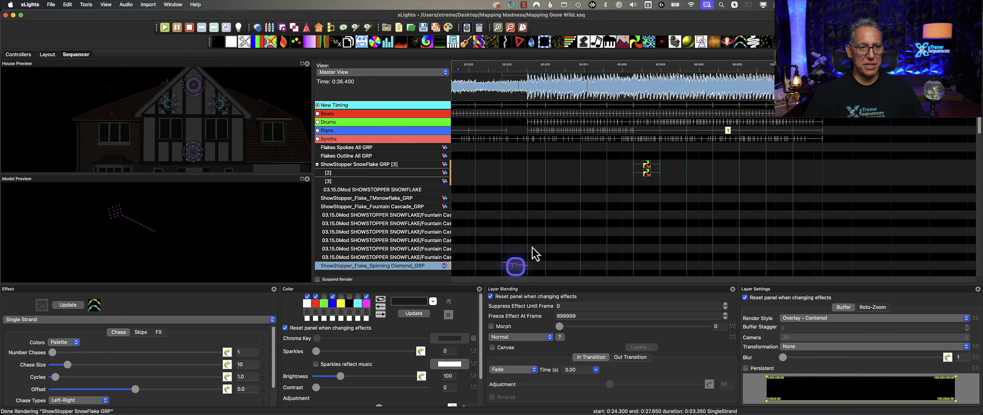
{"action": "scroll", "coordinate": [543, 233], "scroll_direction": "down", "scroll_amount": 3}
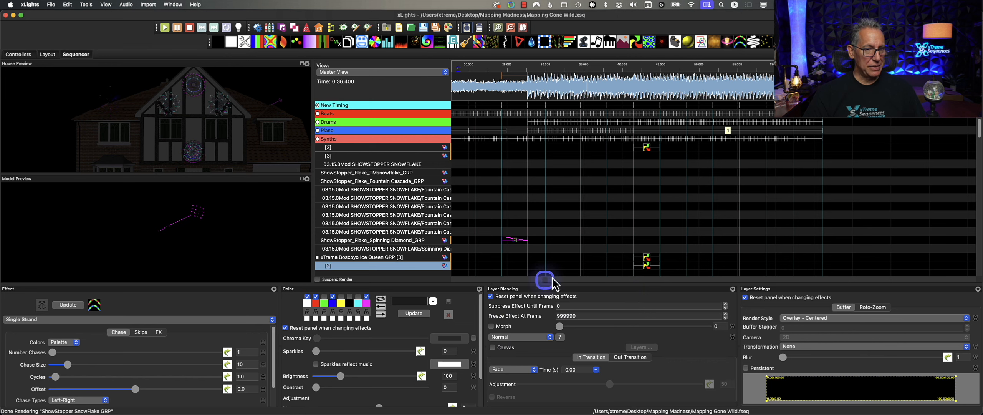
{"action": "scroll", "coordinate": [562, 266], "scroll_direction": "down", "scroll_amount": 3}
{"action": "left_click", "coordinate": [552, 264]}
{"action": "left_click", "coordinate": [517, 214]}
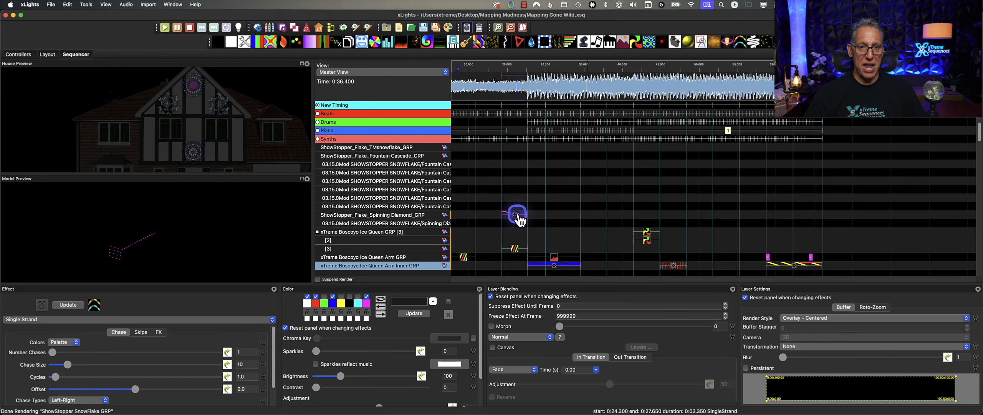
- Try the render styles Per Model Per Preview, Per Model Single Line and Per Model Vertical Per Strand, and restore Overlay - Centered
{"action": "left_click", "coordinate": [769, 264]}
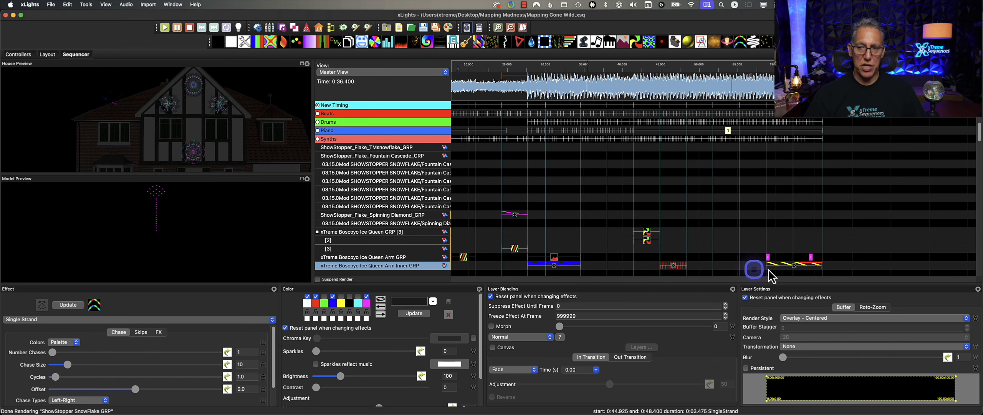
{"action": "left_click", "coordinate": [815, 319]}
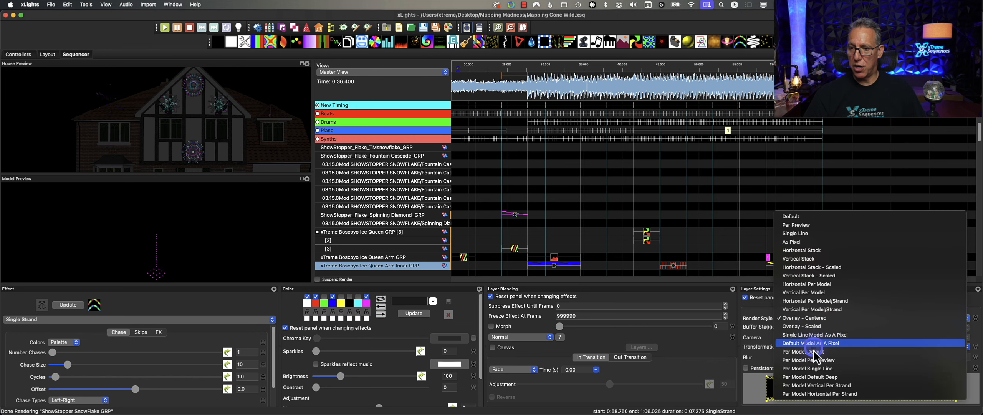
{"action": "left_click", "coordinate": [817, 360]}
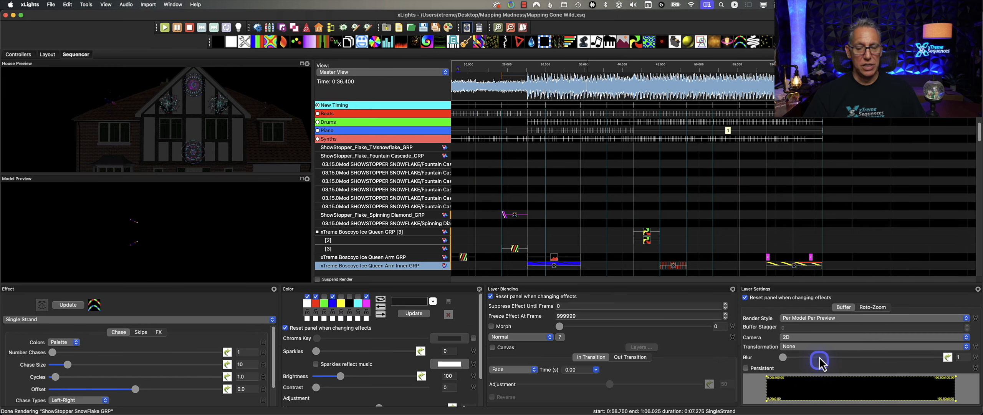
{"action": "left_click", "coordinate": [816, 319]}
{"action": "left_click", "coordinate": [818, 327]}
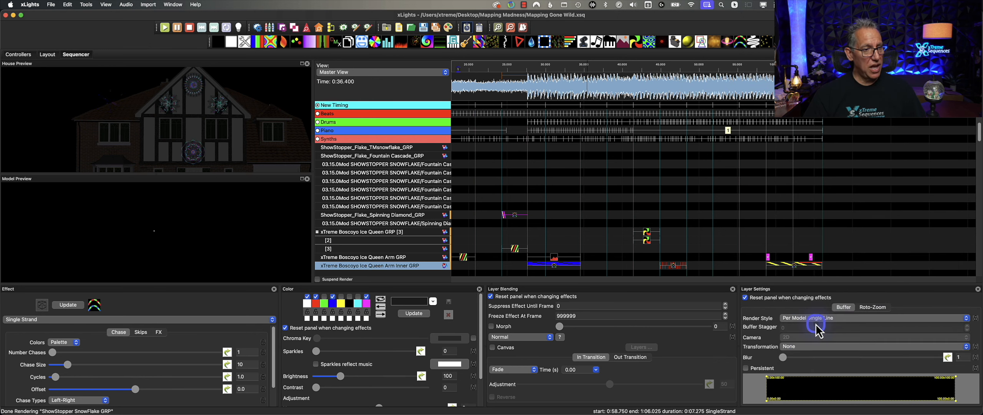
{"action": "left_click", "coordinate": [816, 322]}
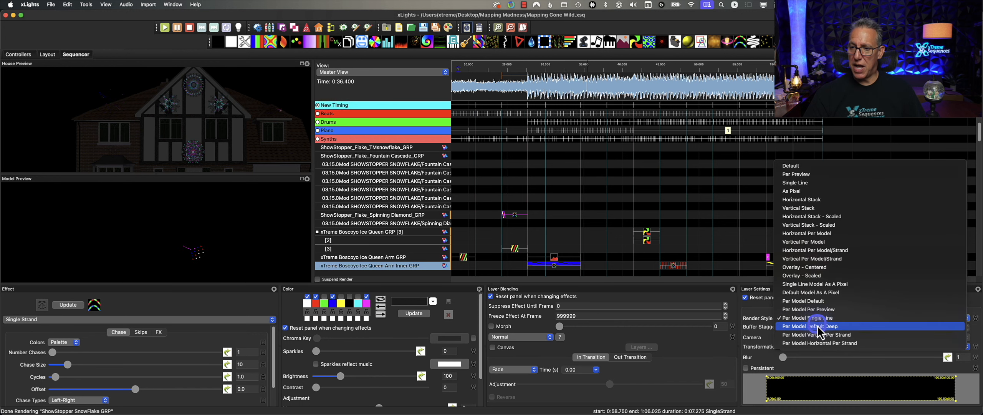
{"action": "left_click", "coordinate": [821, 338]}
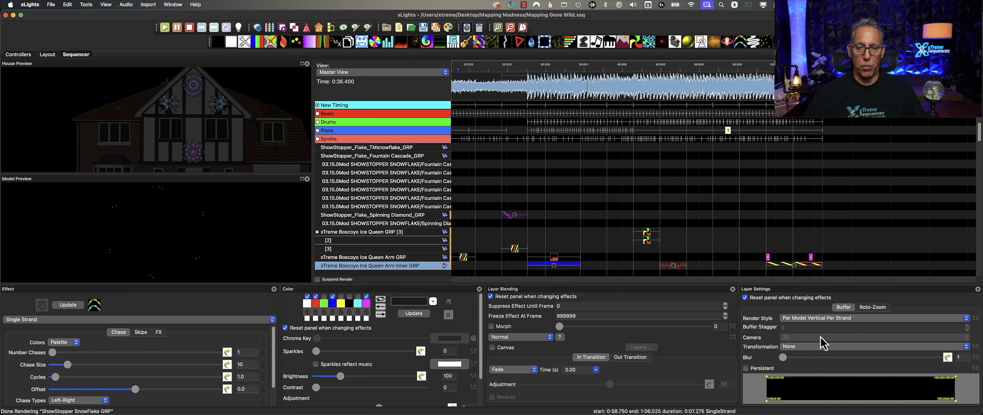
{"action": "left_click", "coordinate": [816, 318]}
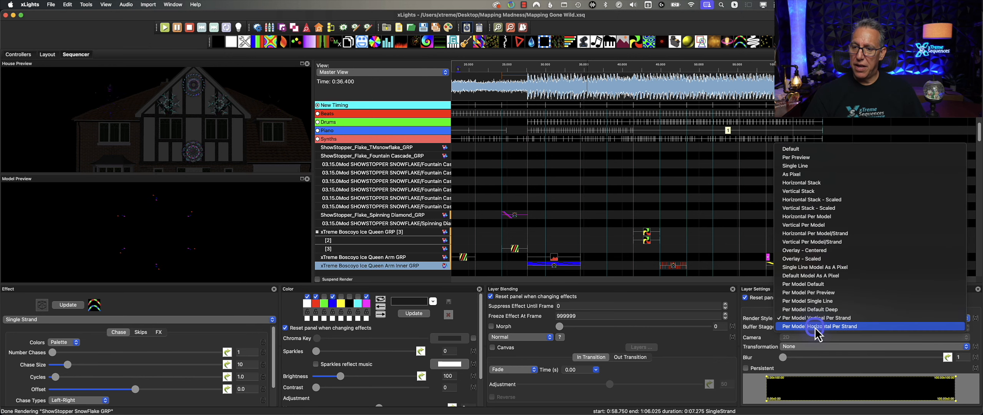
{"action": "left_click", "coordinate": [817, 252]}
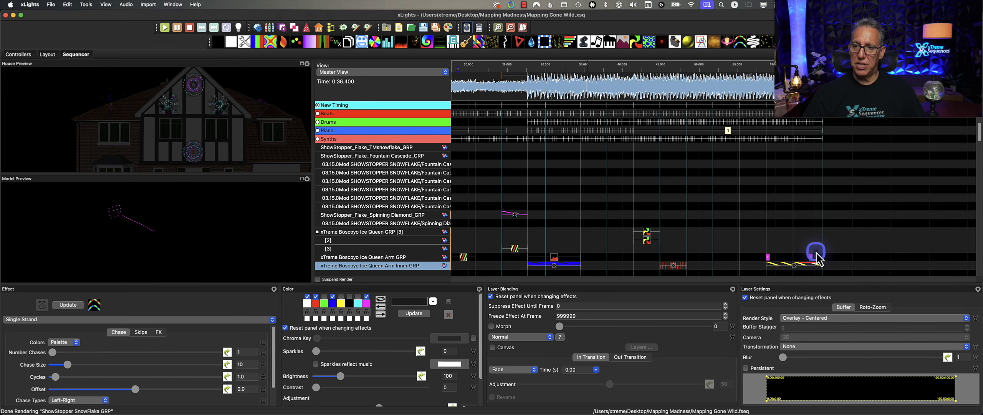